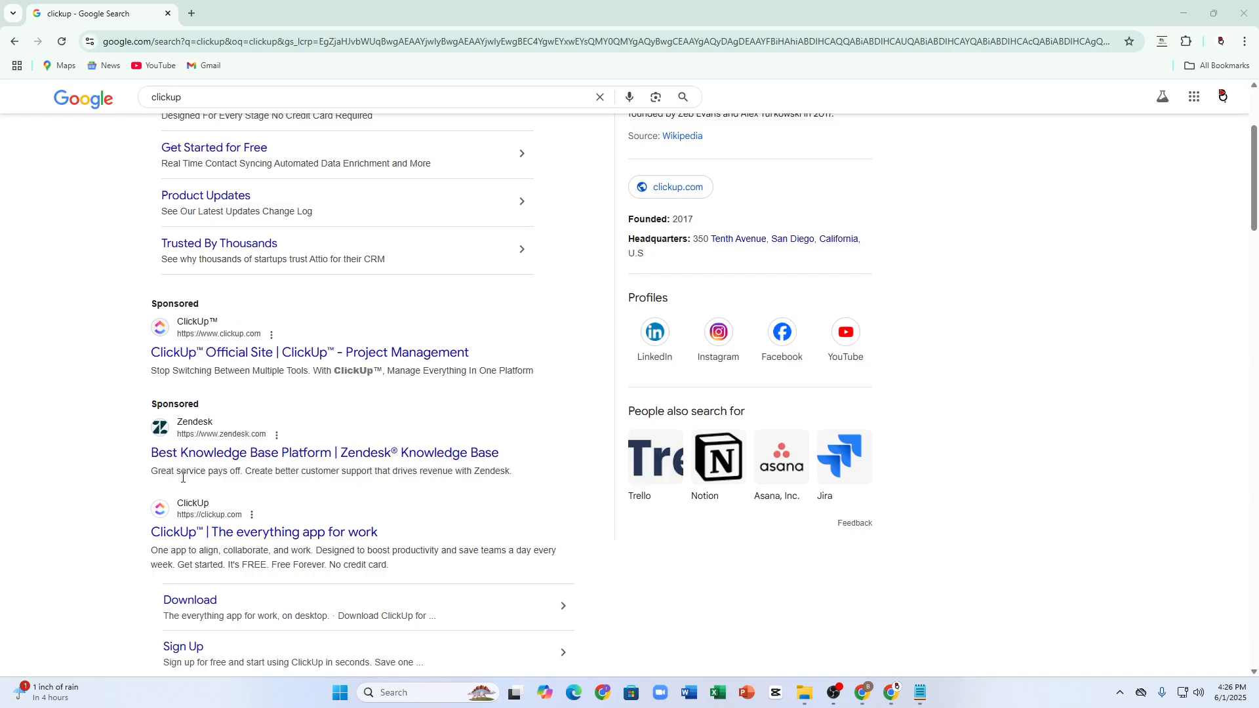
# Open the official ClickUp site from the search results, and load clickup.com in a second browser tab.
pyautogui.click(202, 539)
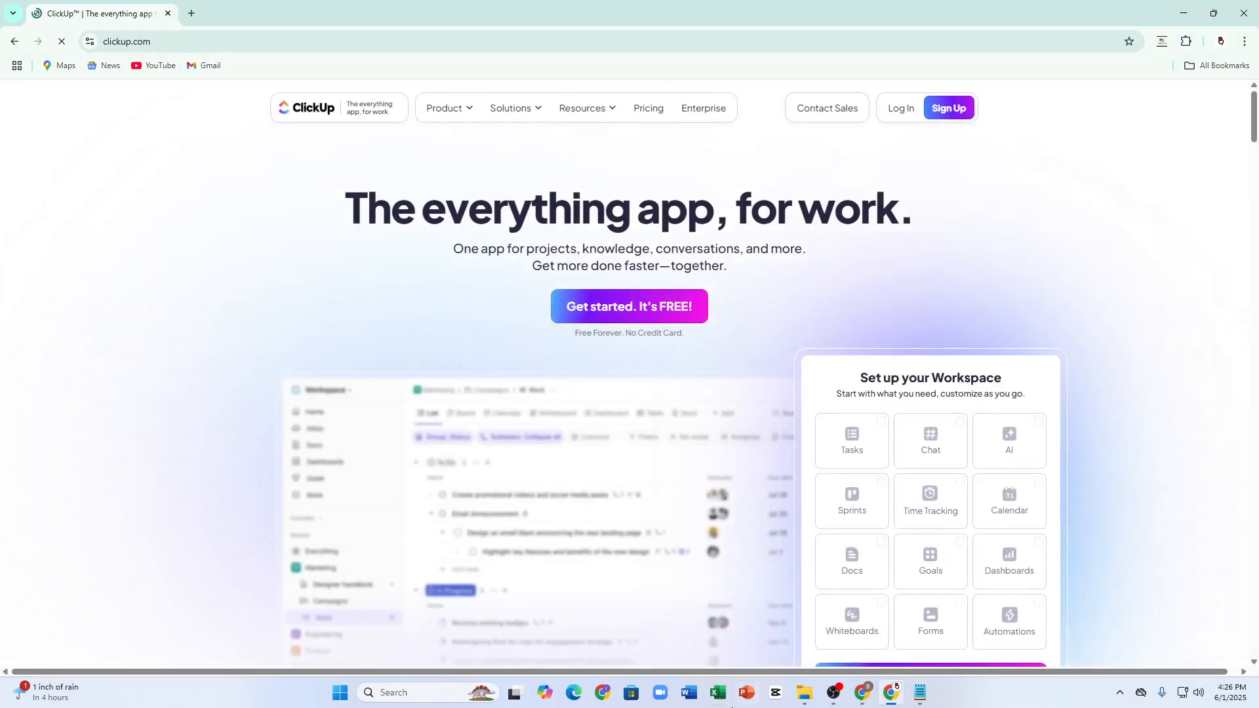
pyautogui.click(191, 13)
pyautogui.write('cl')
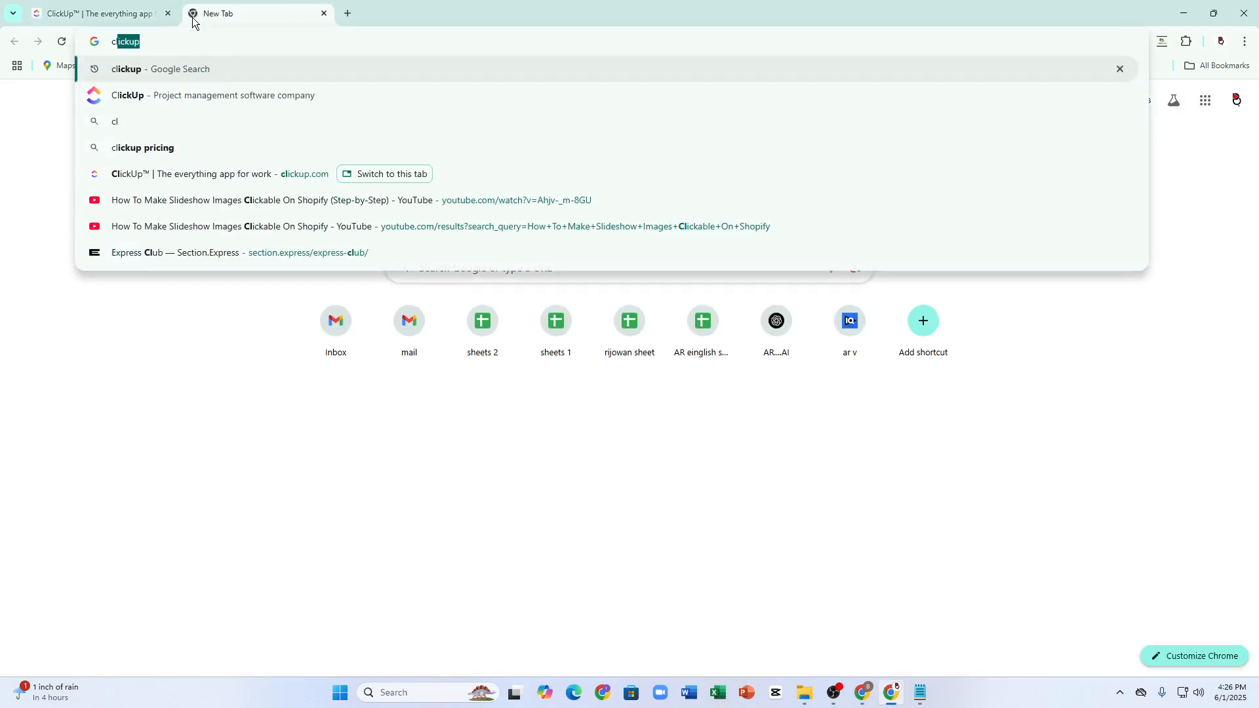
pyautogui.write('ickup.com')
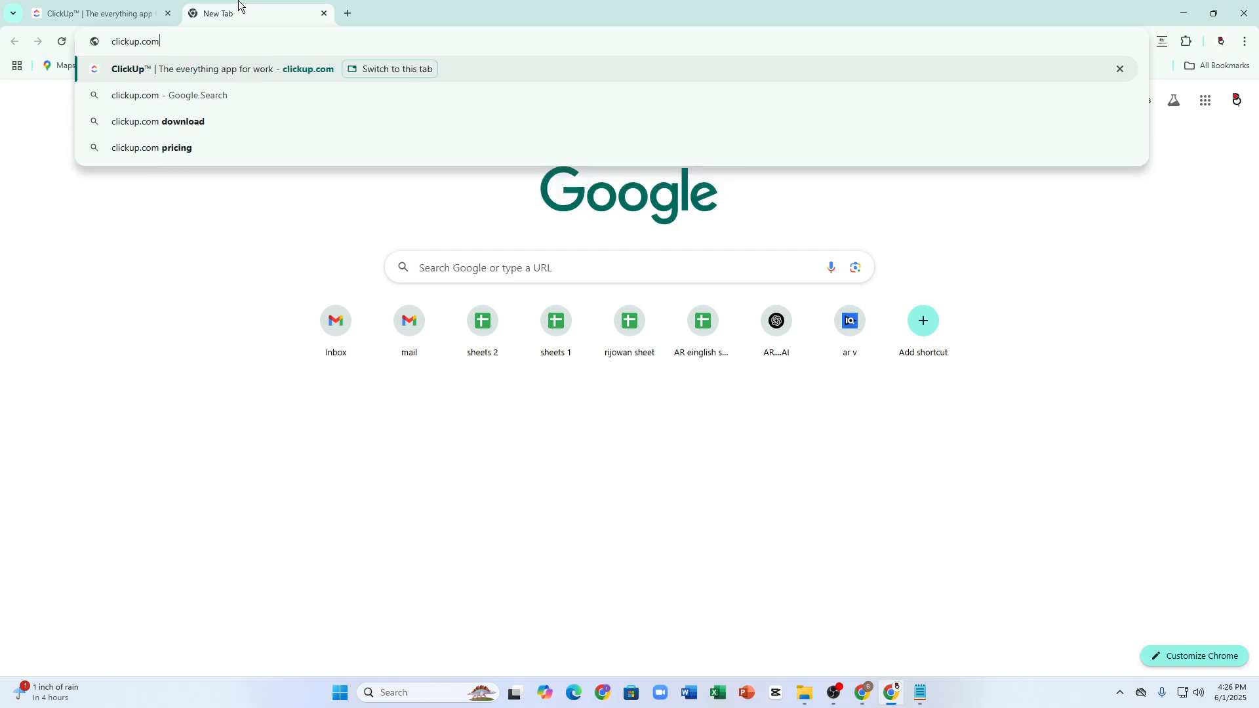
pyautogui.press('Return')
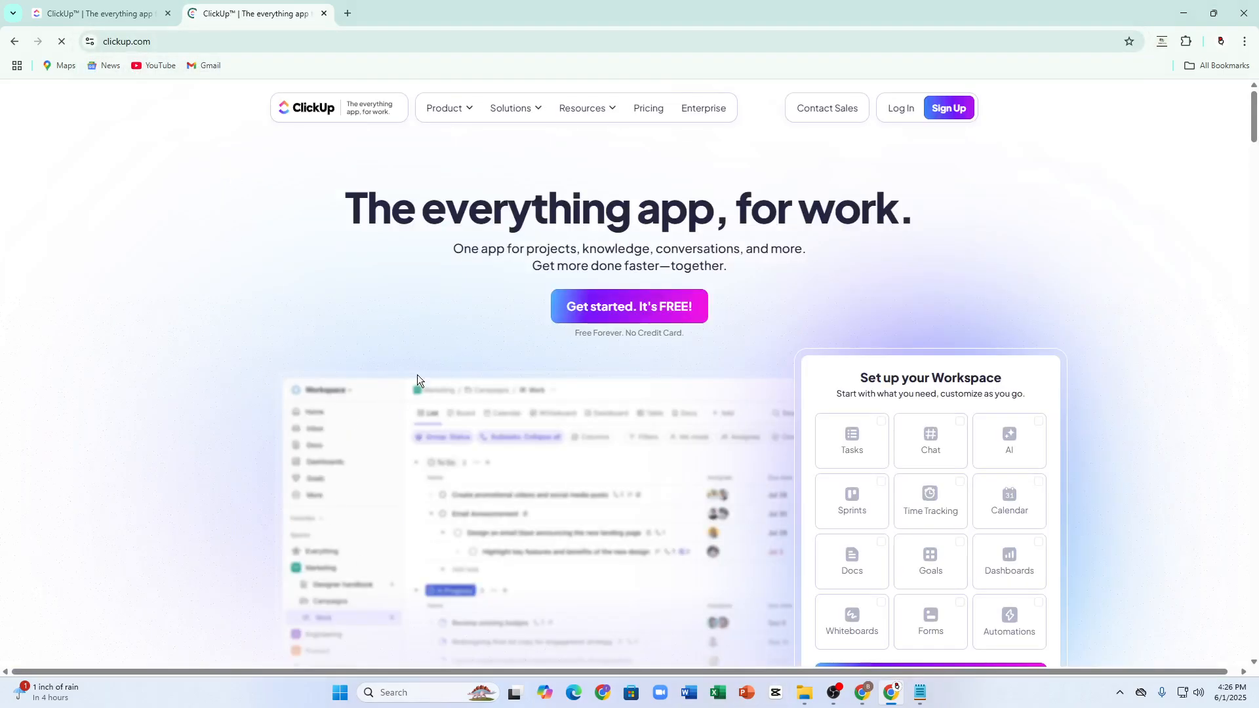
# Examine the homepage's sections on the all-in-one workspace, ClickUp Brain, Connected Brain and team features.
pyautogui.scroll(-6, 426, 361)
pyautogui.scroll(-6, 656, 243)
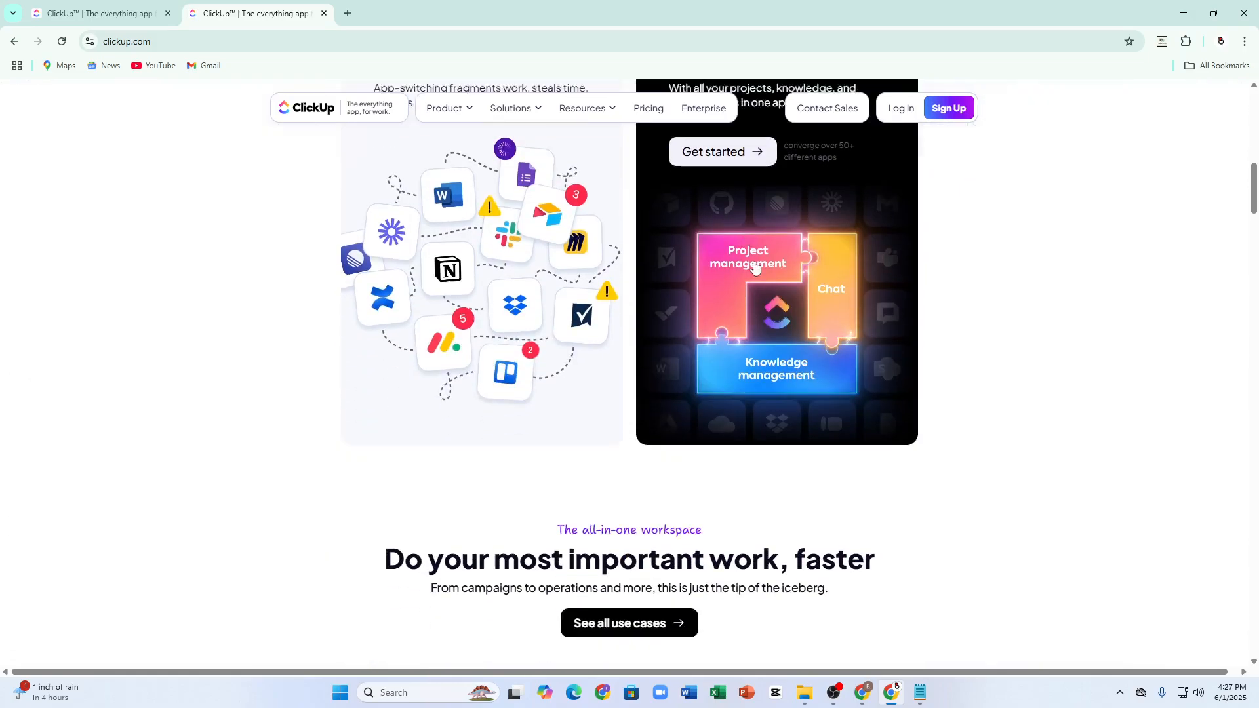
pyautogui.scroll(-8, 626, 316)
pyautogui.scroll(3, 652, 402)
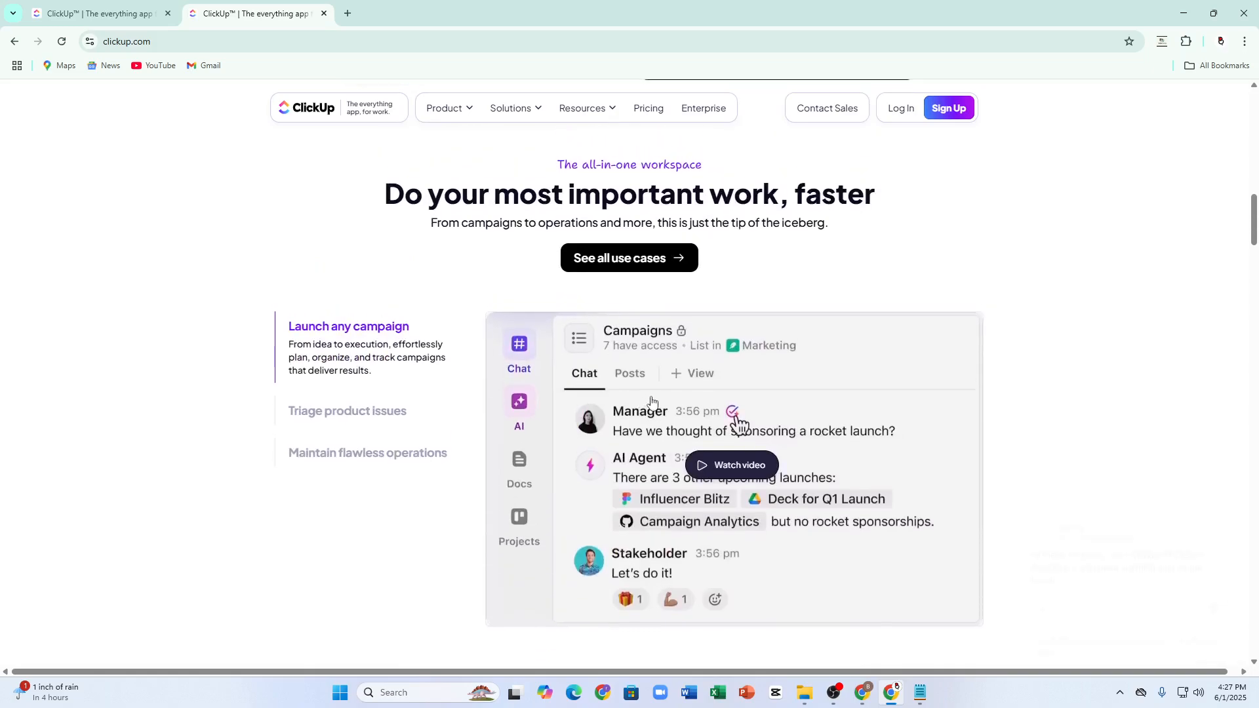
pyautogui.scroll(-10, 651, 401)
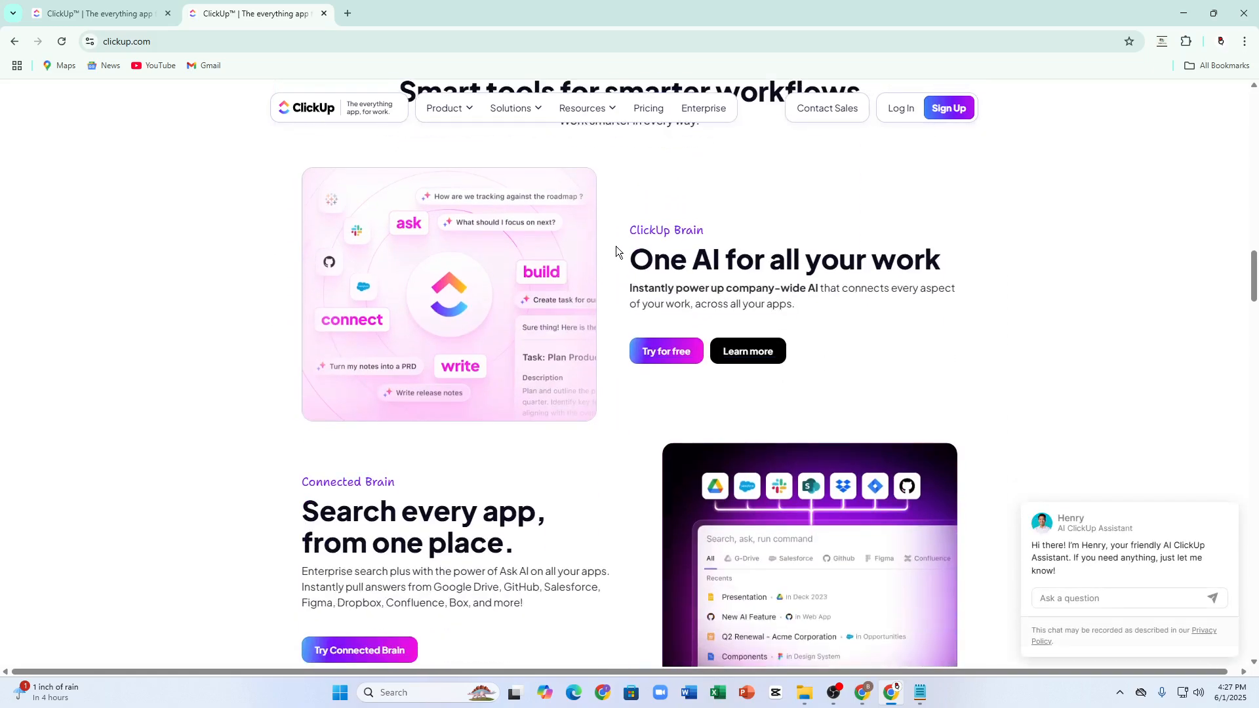
pyautogui.moveTo(616, 245); pyautogui.dragTo(718, 234)
pyautogui.click(725, 264)
pyautogui.moveTo(637, 253); pyautogui.dragTo(915, 261)
pyautogui.scroll(-2, 790, 312)
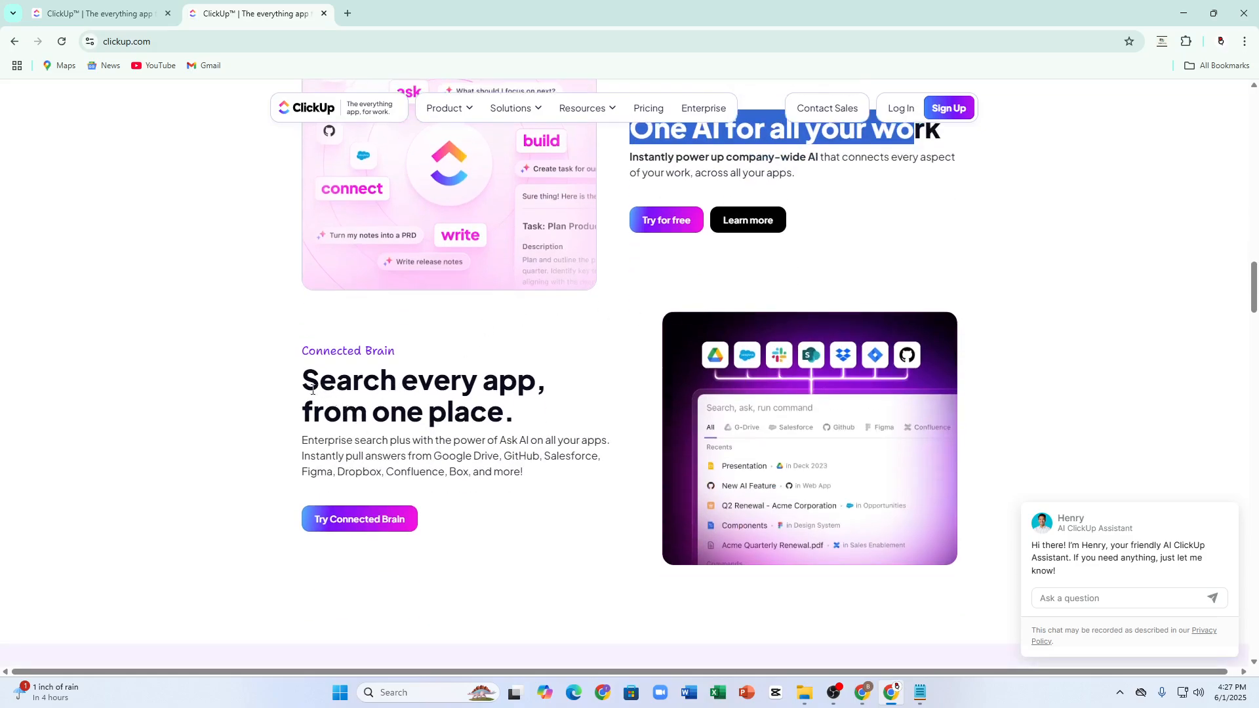
pyautogui.moveTo(312, 389); pyautogui.dragTo(542, 388)
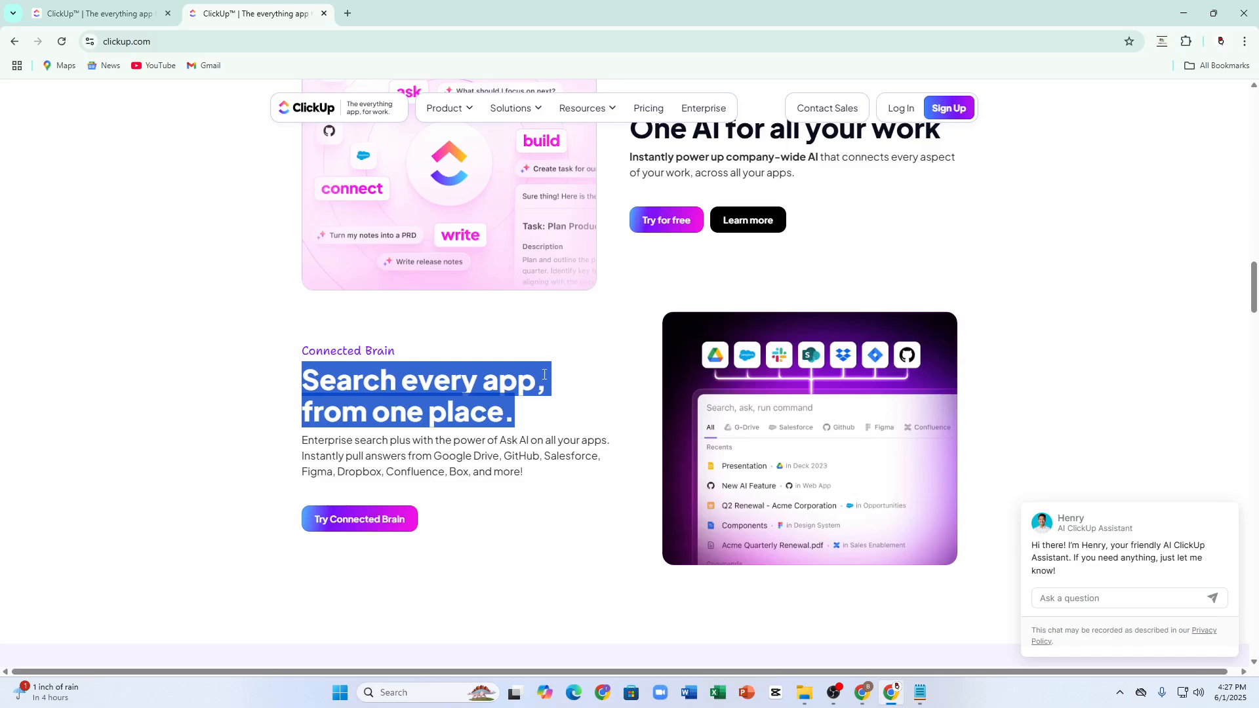
pyautogui.scroll(-4, 544, 374)
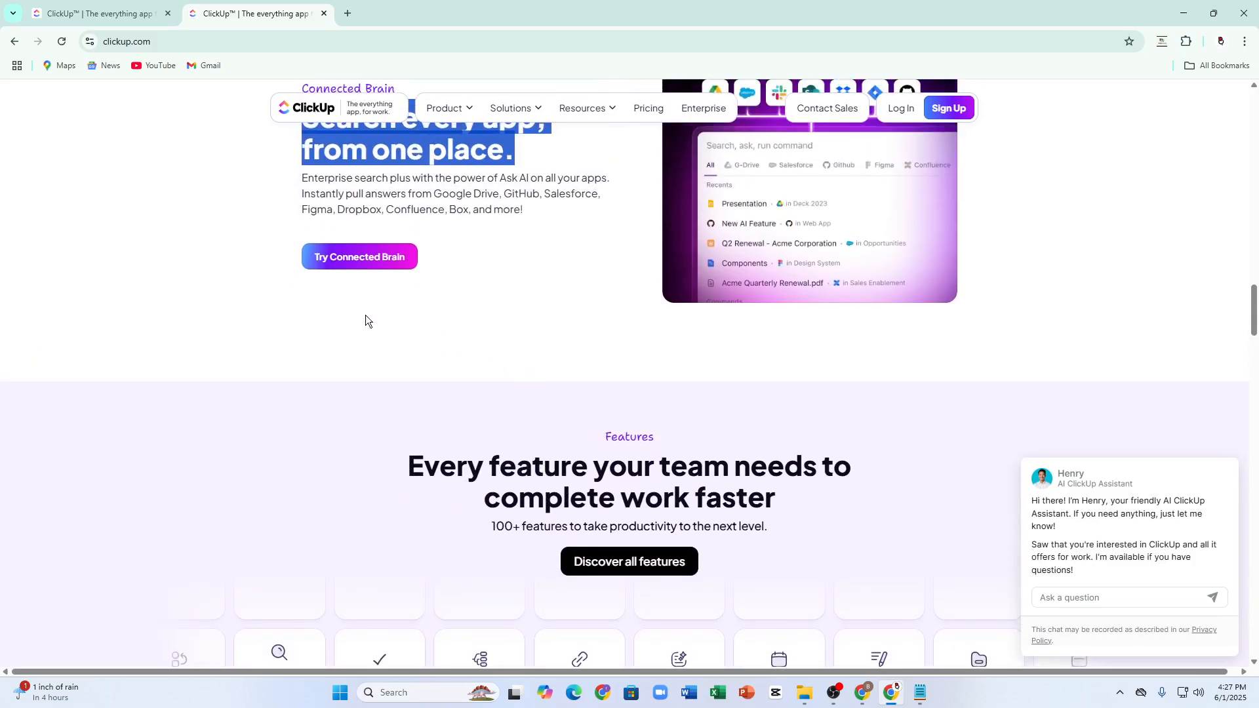
pyautogui.scroll(-3, 355, 309)
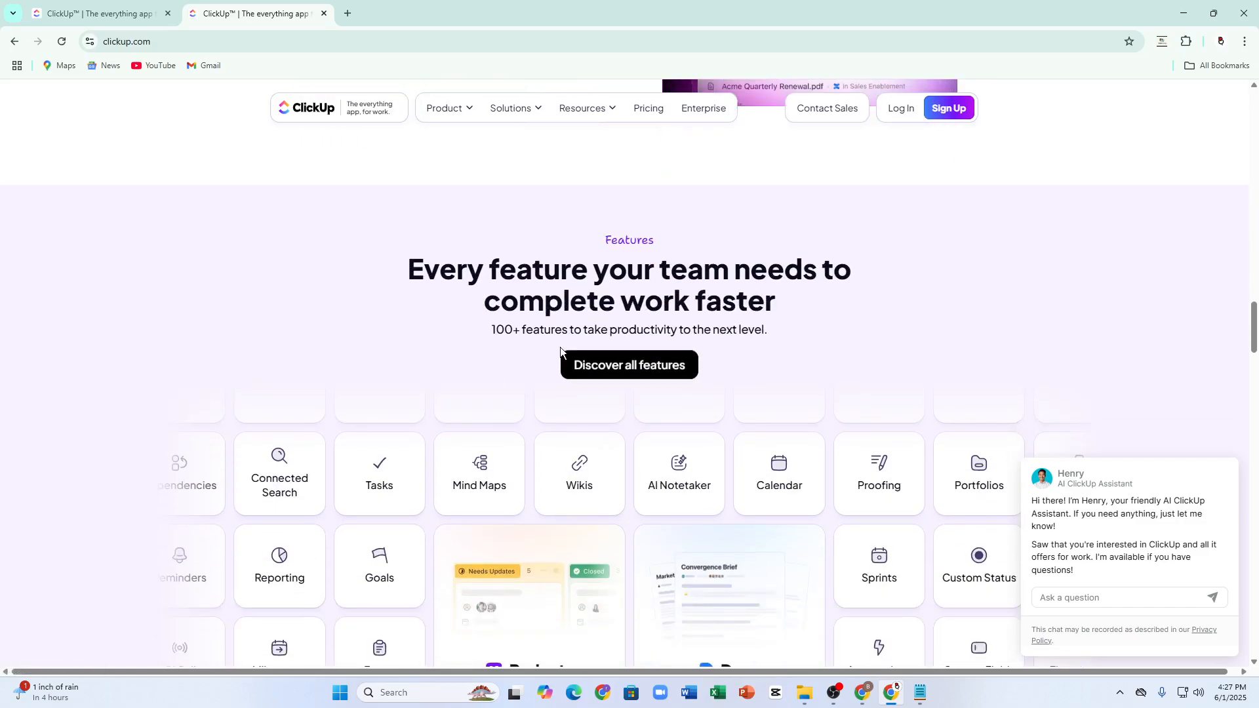
# Open the page with all product features and examine its ClickUp Overview section.
pyautogui.click(604, 359)
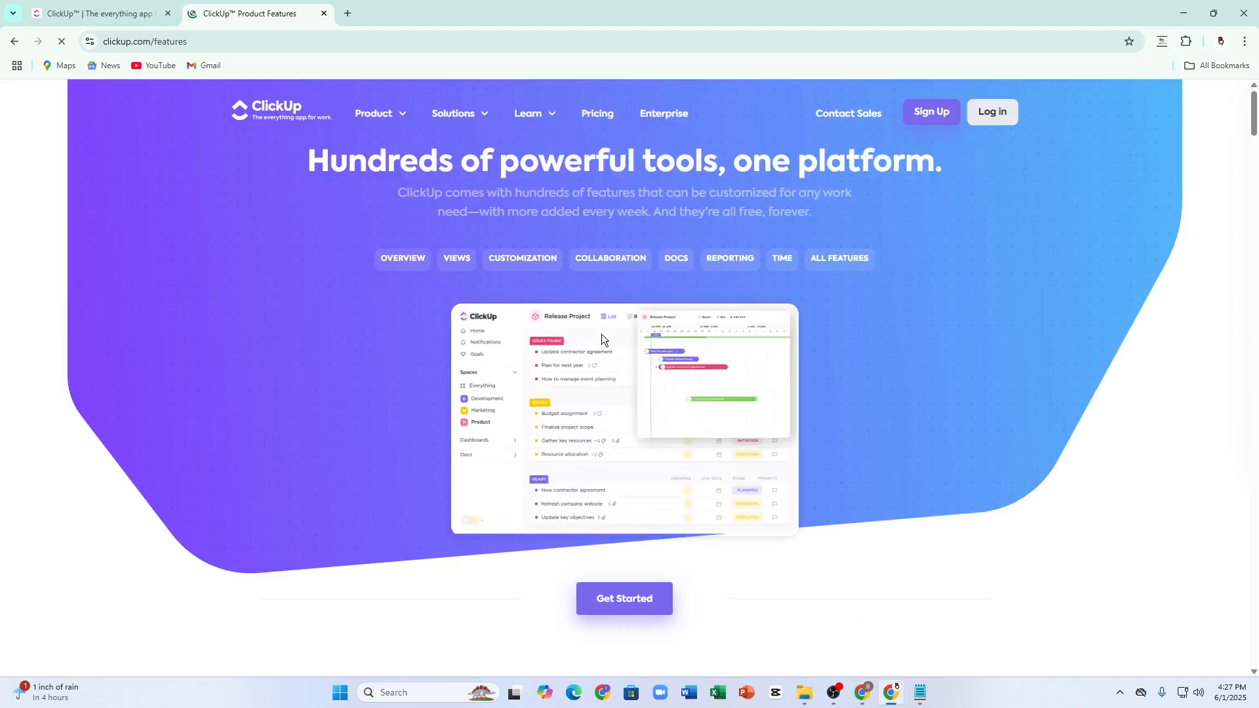
pyautogui.scroll(-3, 597, 344)
pyautogui.scroll(-4, 592, 356)
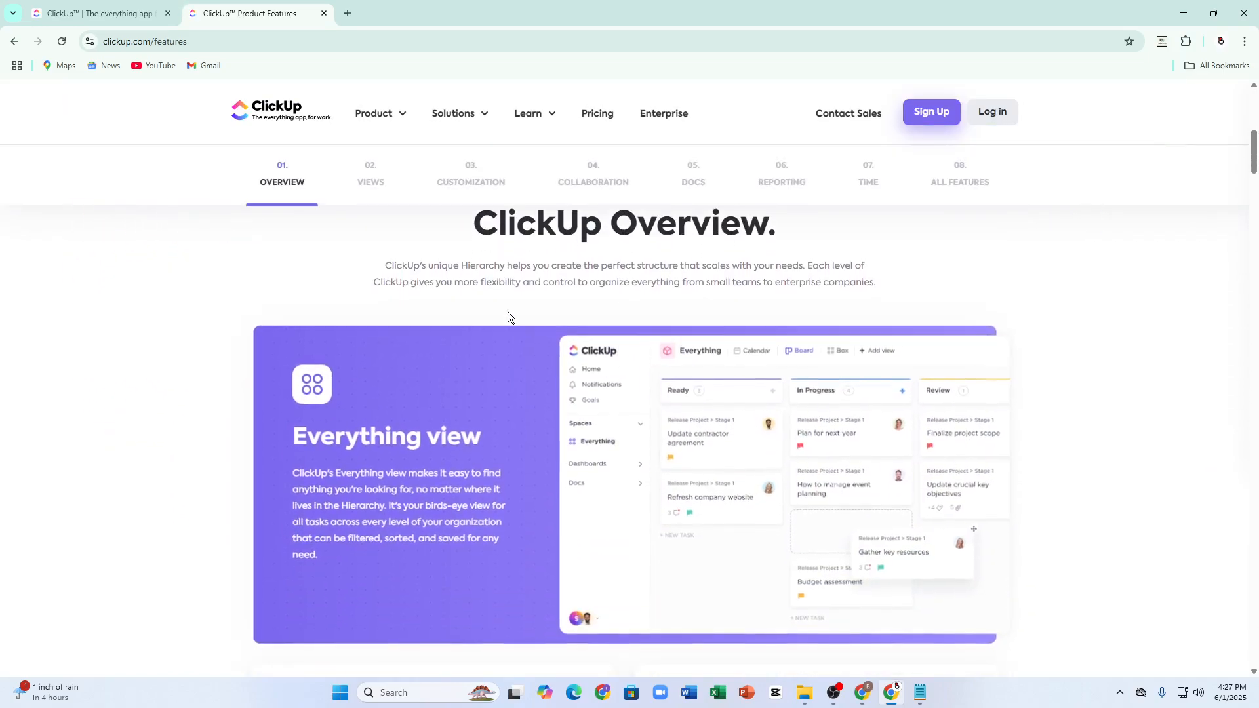
pyautogui.moveTo(459, 227); pyautogui.dragTo(748, 210)
pyautogui.click(639, 245)
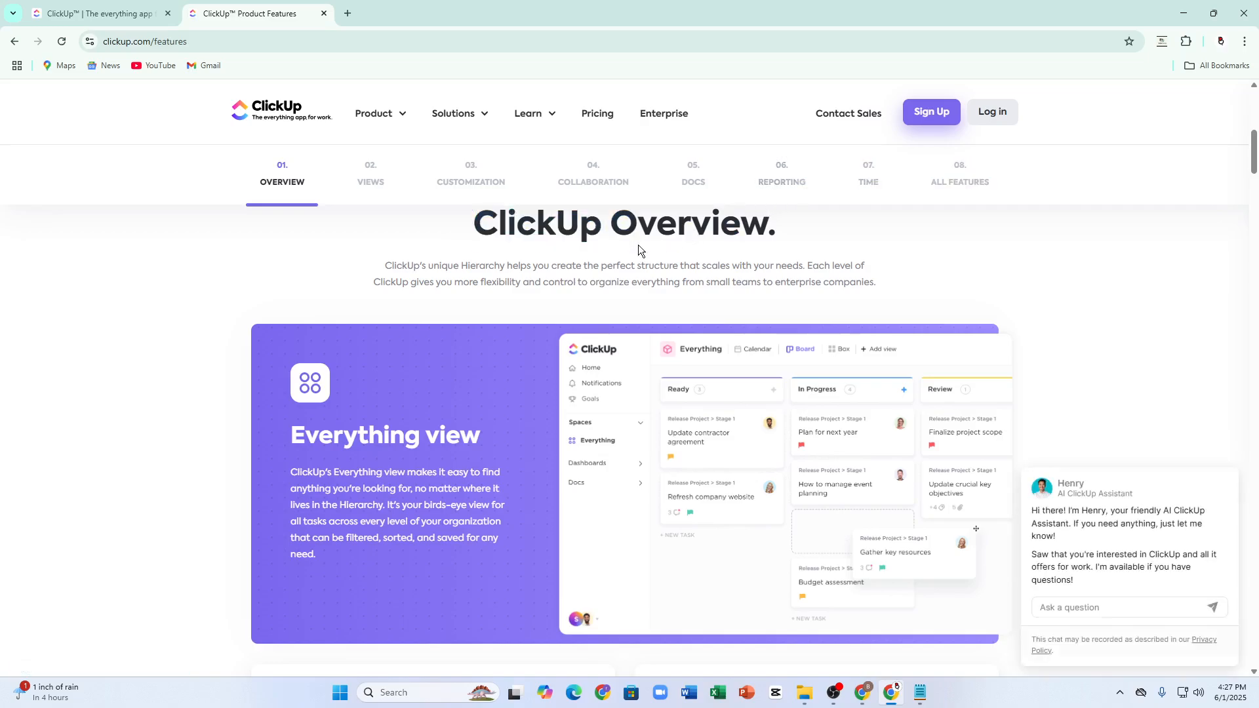
pyautogui.scroll(-1, 643, 284)
pyautogui.scroll(3, 647, 305)
pyautogui.scroll(-2, 734, 414)
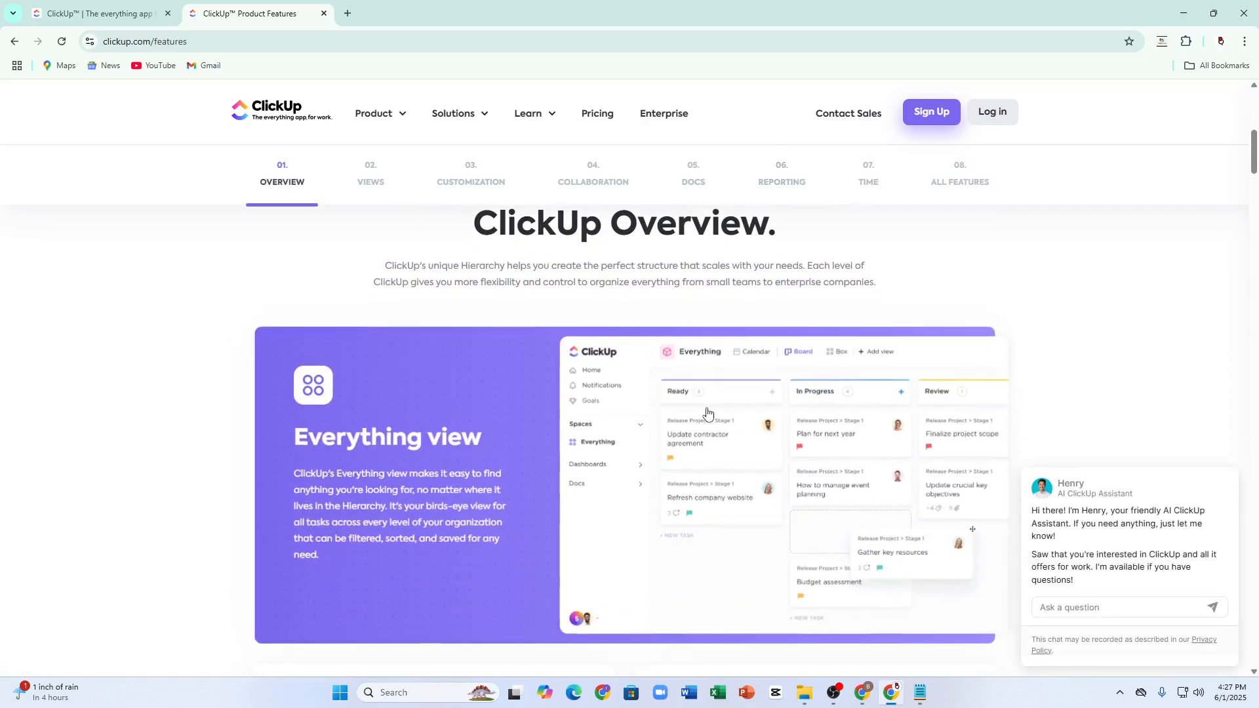
pyautogui.scroll(-2, 628, 381)
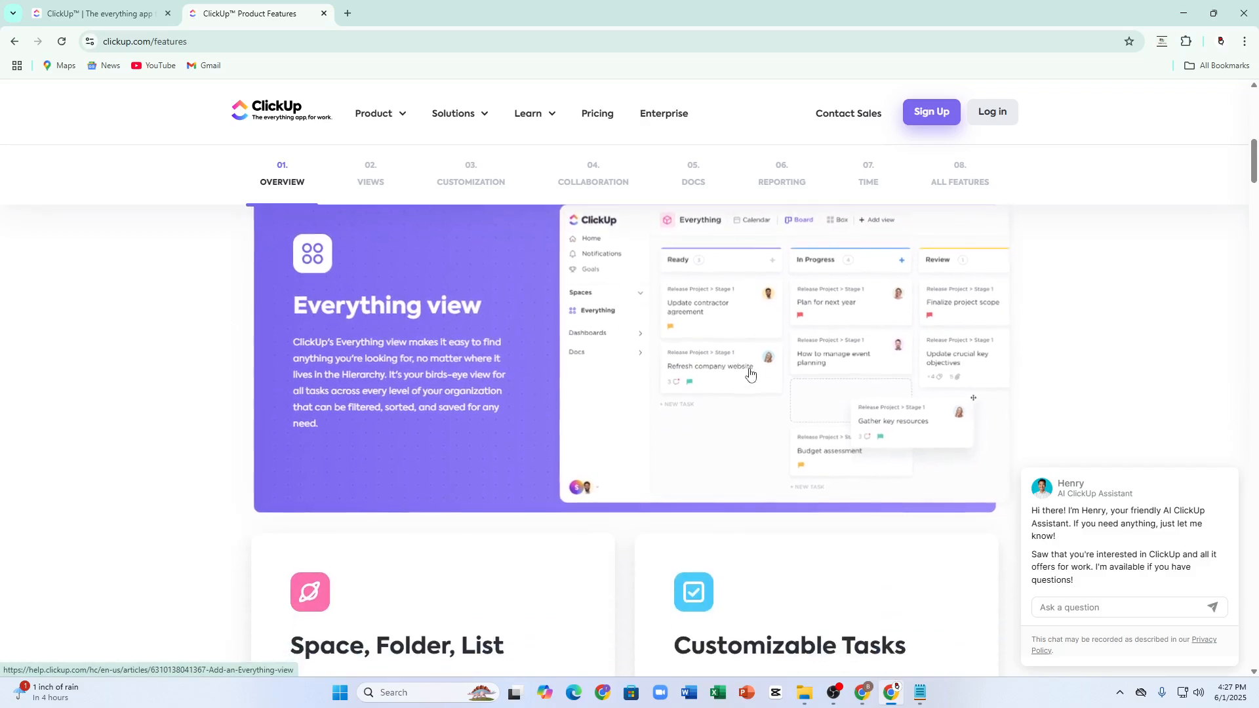
pyautogui.scroll(-5, 512, 482)
pyautogui.scroll(15, 489, 458)
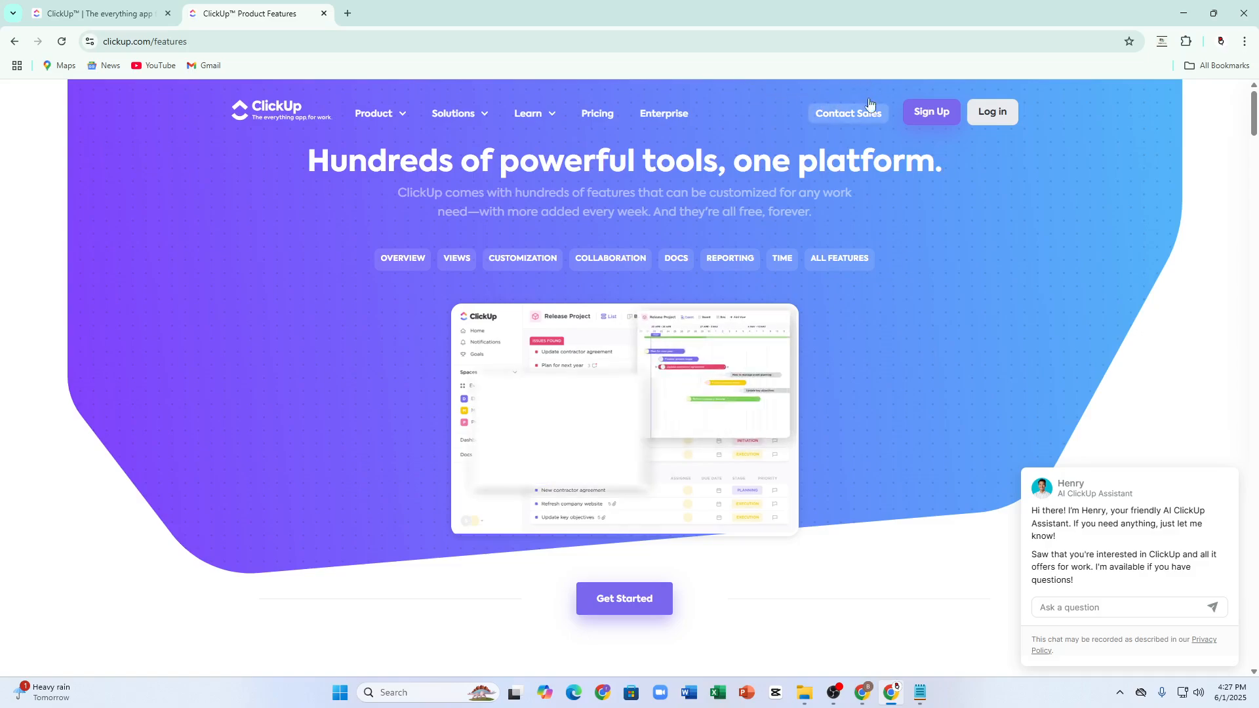
# Open the free sign-up form and copy the Google account's email address from the account details in a new browser tab.
pyautogui.click(924, 108)
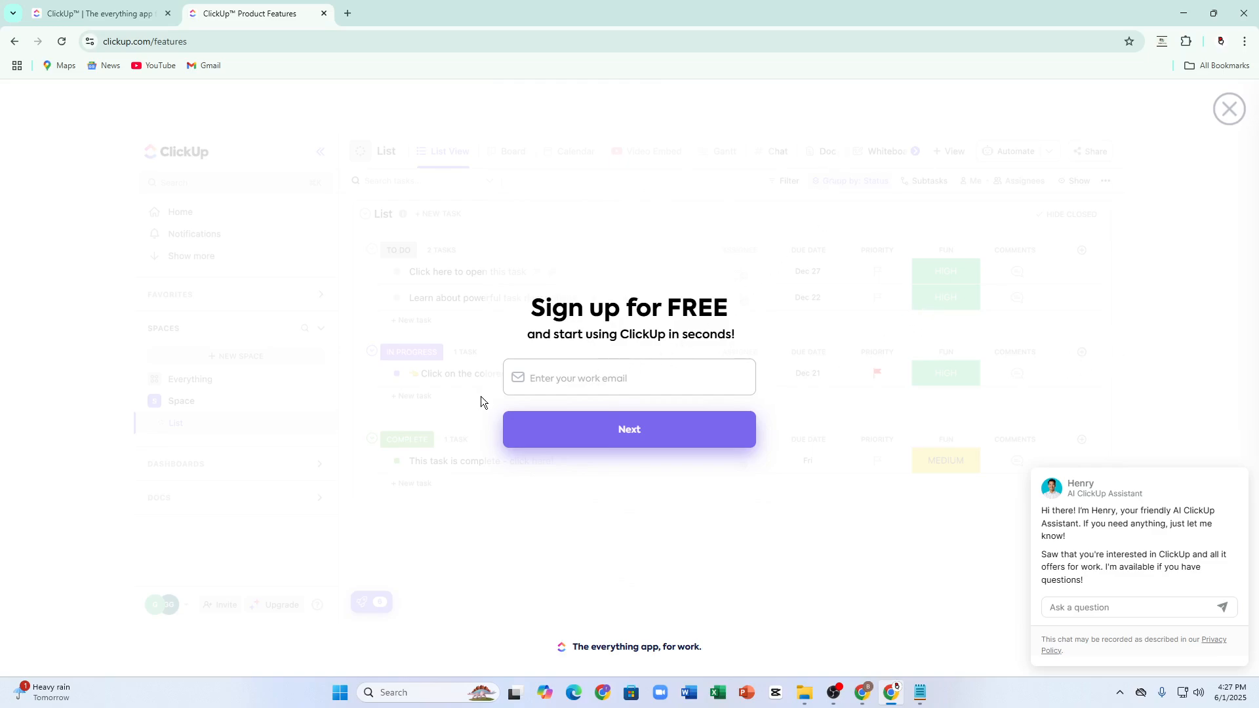
pyautogui.click(589, 372)
pyautogui.click(347, 13)
pyautogui.click(1237, 100)
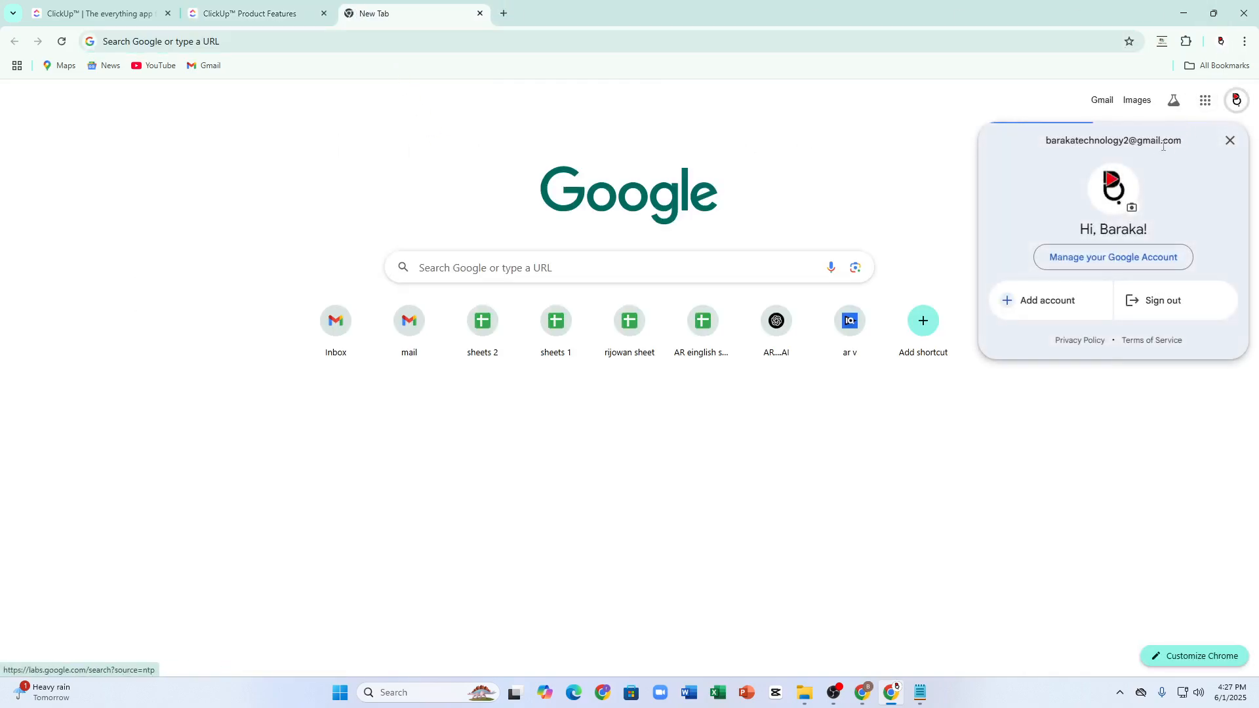
pyautogui.tripleClick(1162, 142)
pyautogui.rightClick(1135, 146)
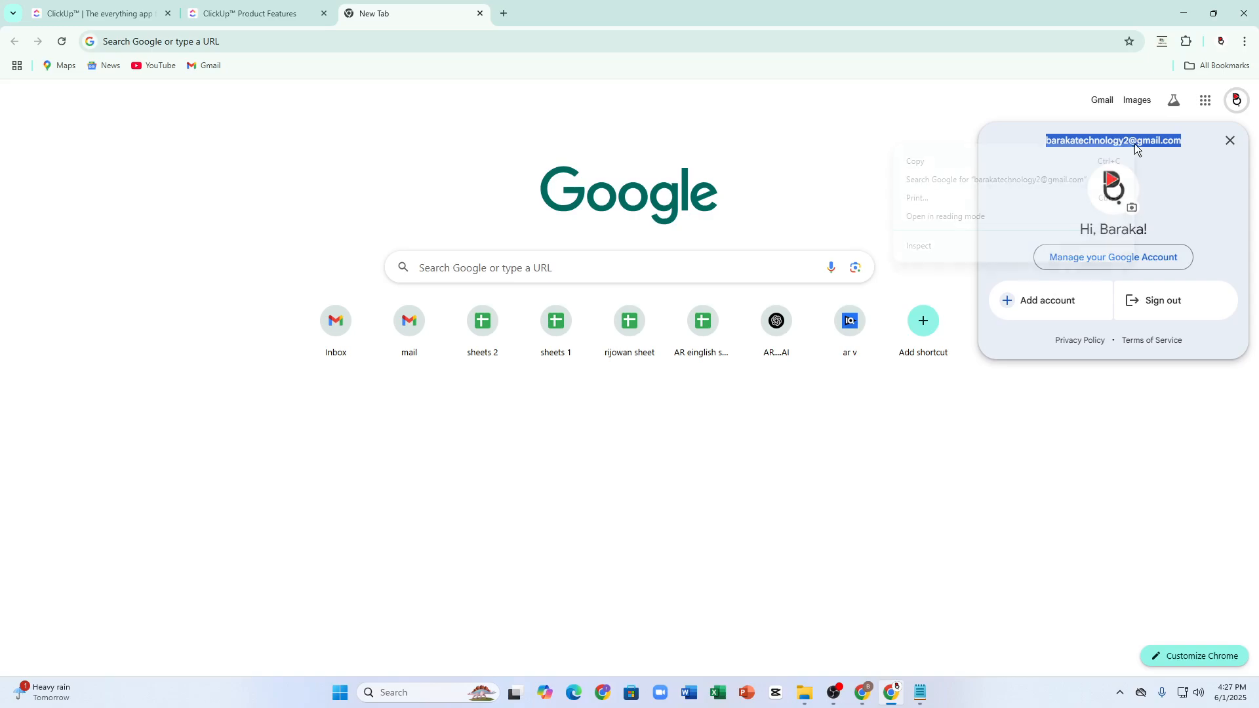
pyautogui.click(1081, 162)
# Paste the copied email address as the work email in the ClickUp sign-up form and submit it.
pyautogui.click(285, 14)
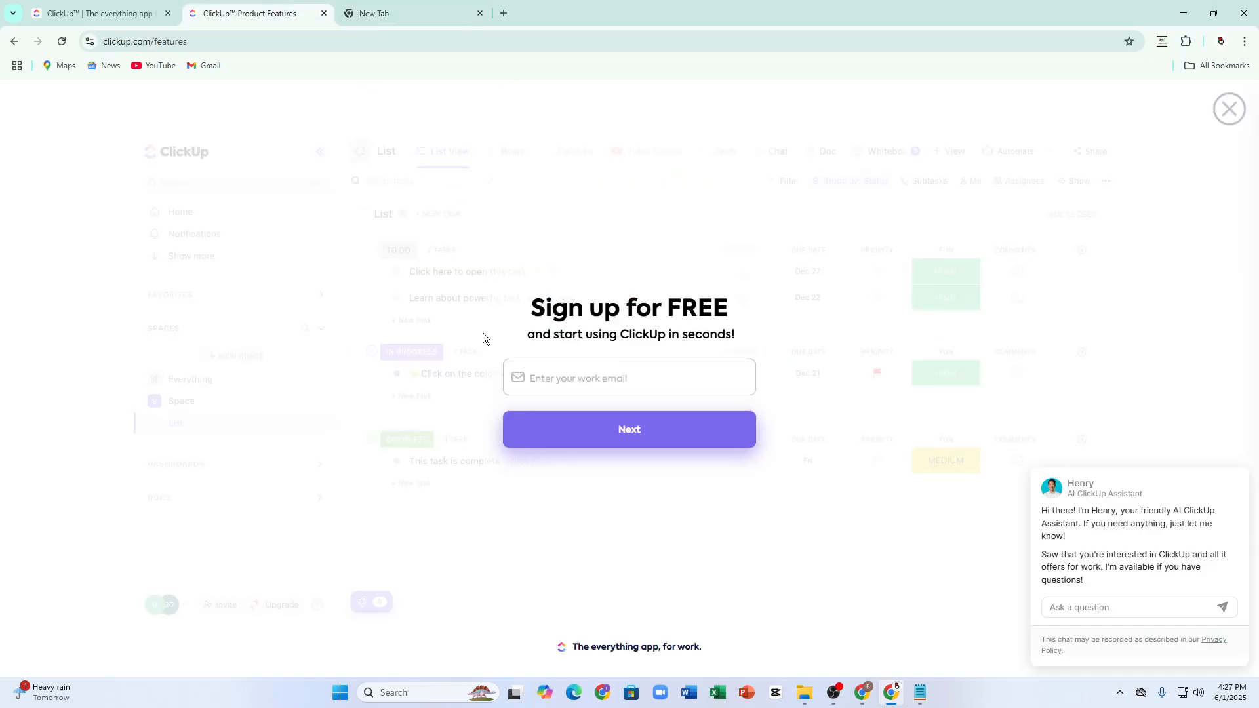
pyautogui.hotkey('ctrl', 'v')
pyautogui.click(616, 433)
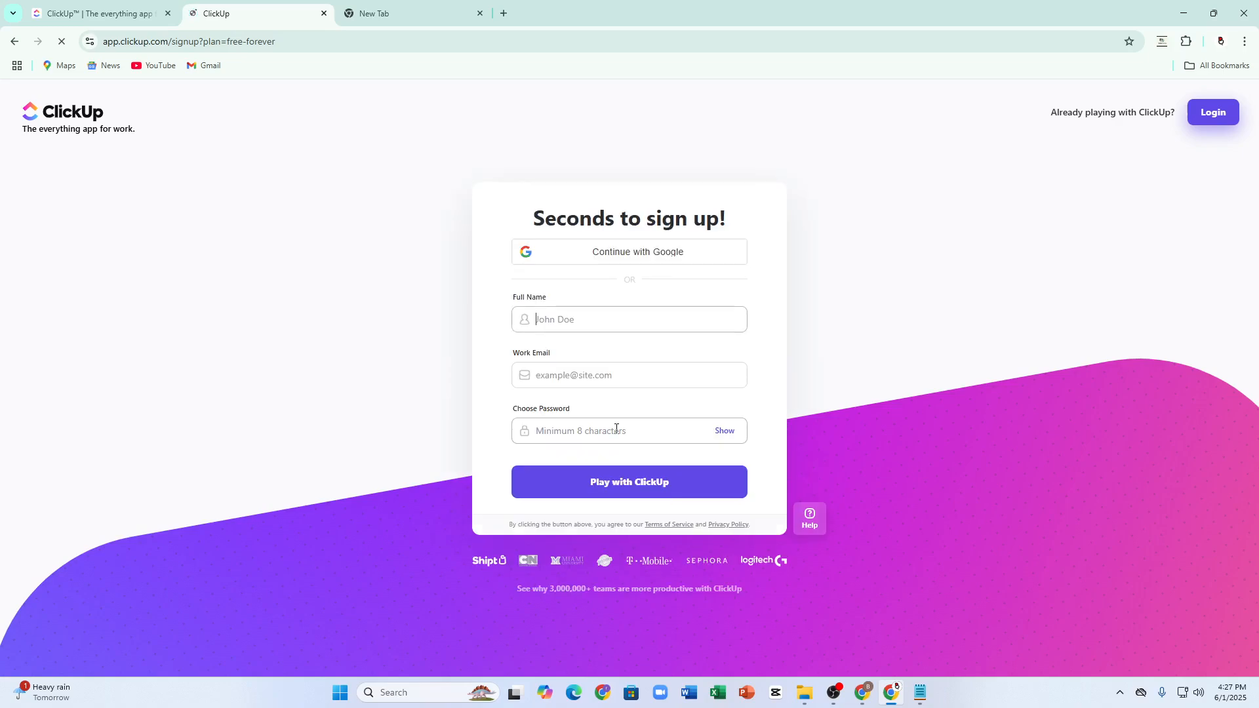
# Sign up with Google by choosing the existing Google account and approving the sign-in to clickup.com.
pyautogui.click(609, 242)
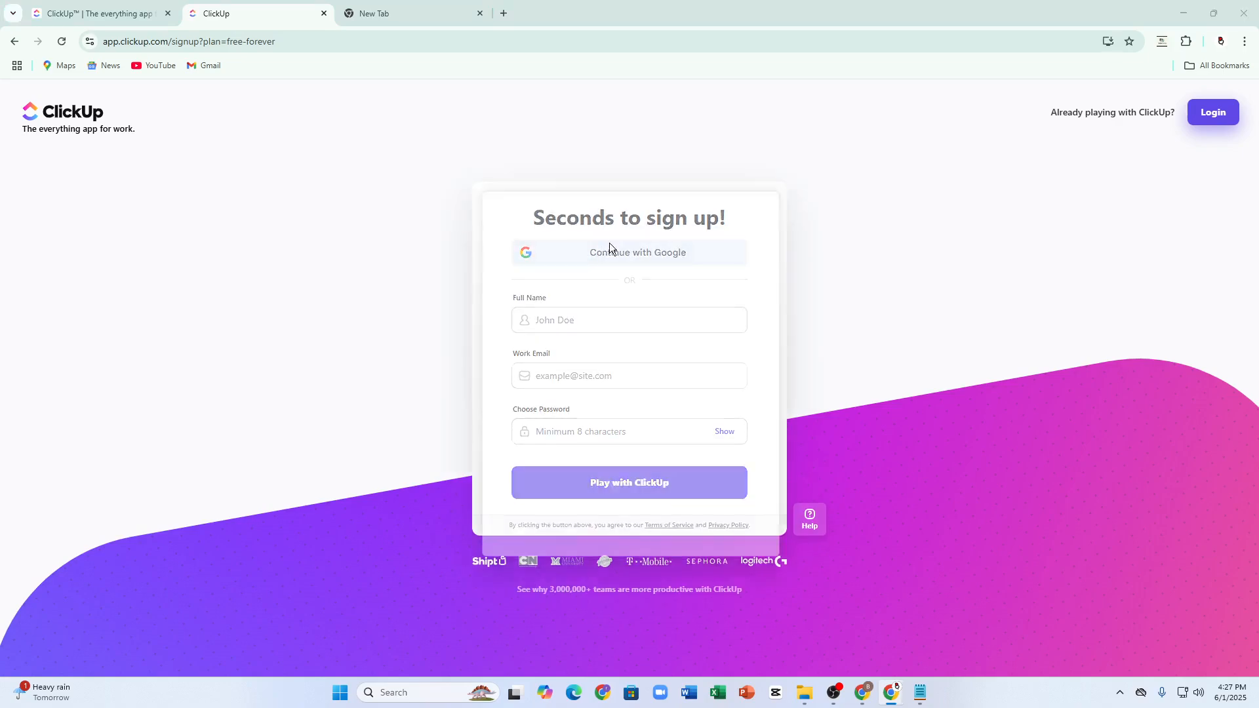
pyautogui.click(552, 381)
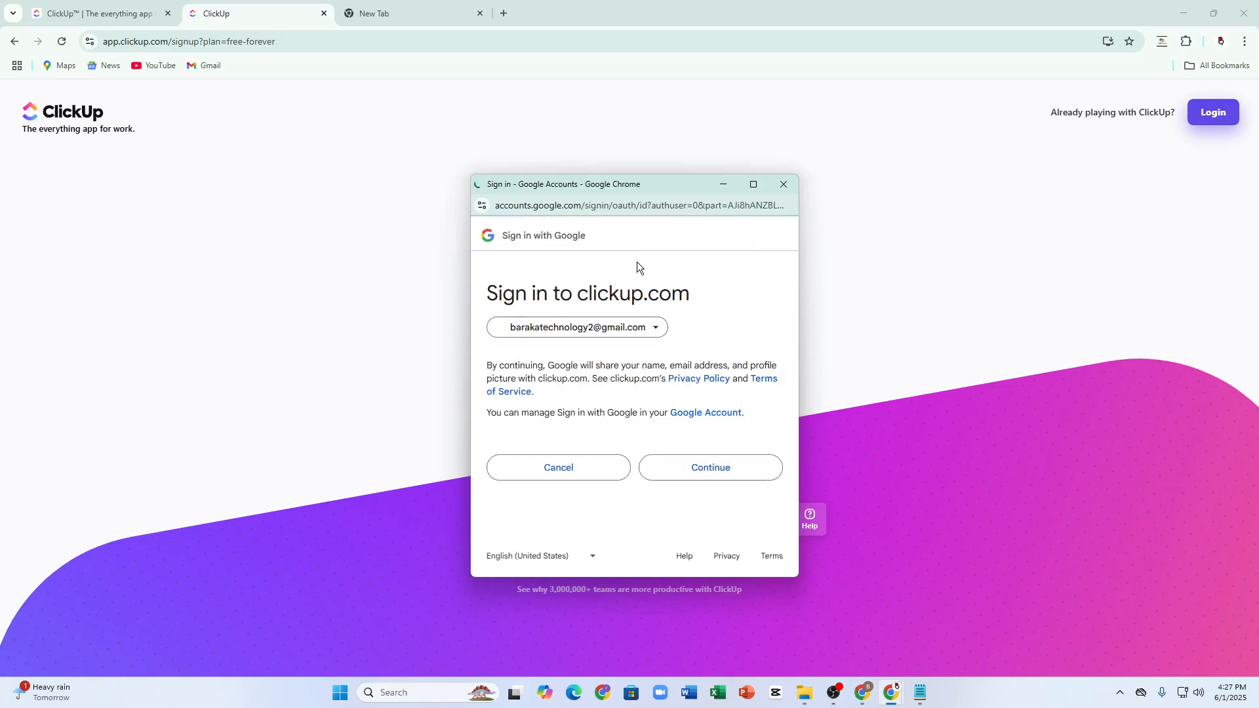
pyautogui.click(699, 478)
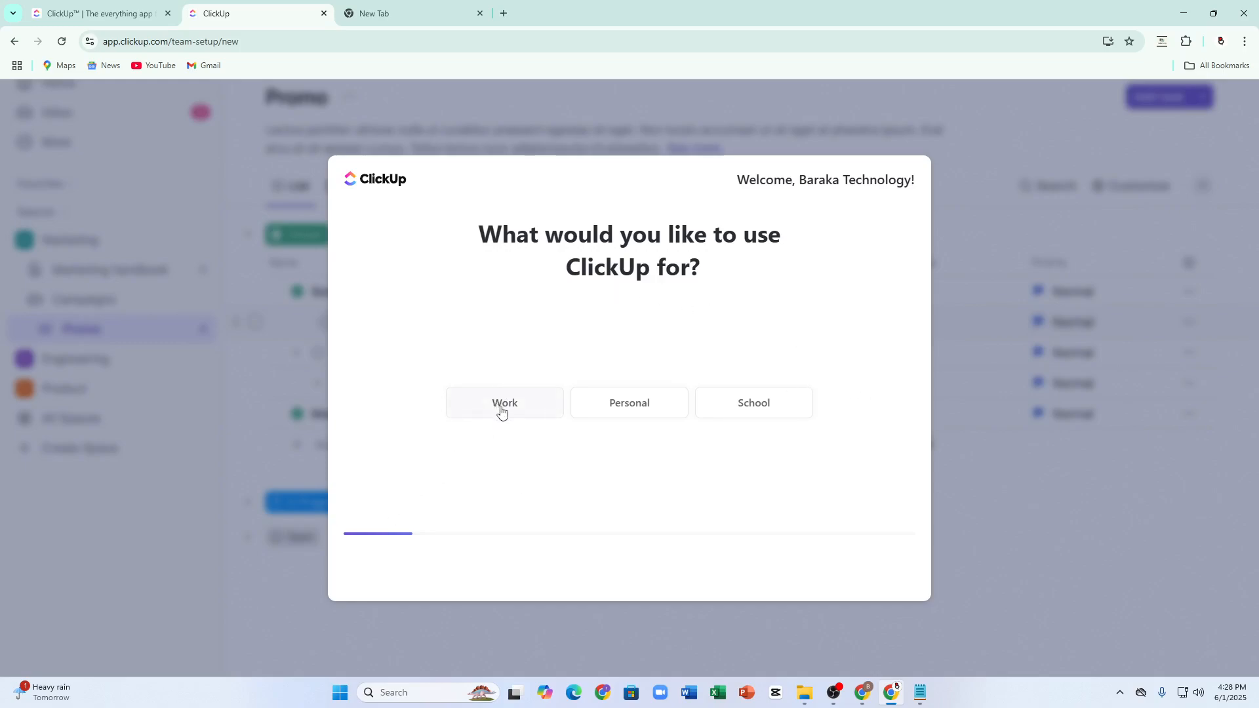
# Answer the setup questions with Work as the use, Creative & Design to manage, and Search Engine as the referral source.
pyautogui.click(528, 413)
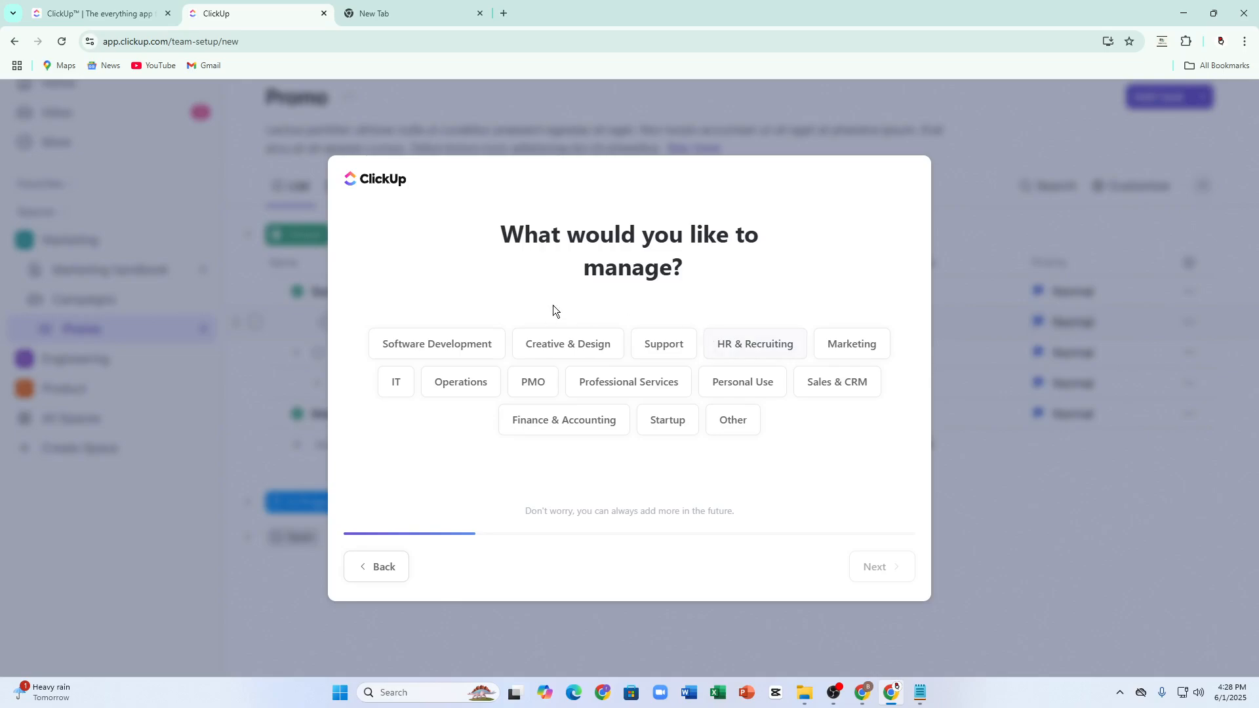
pyautogui.click(597, 340)
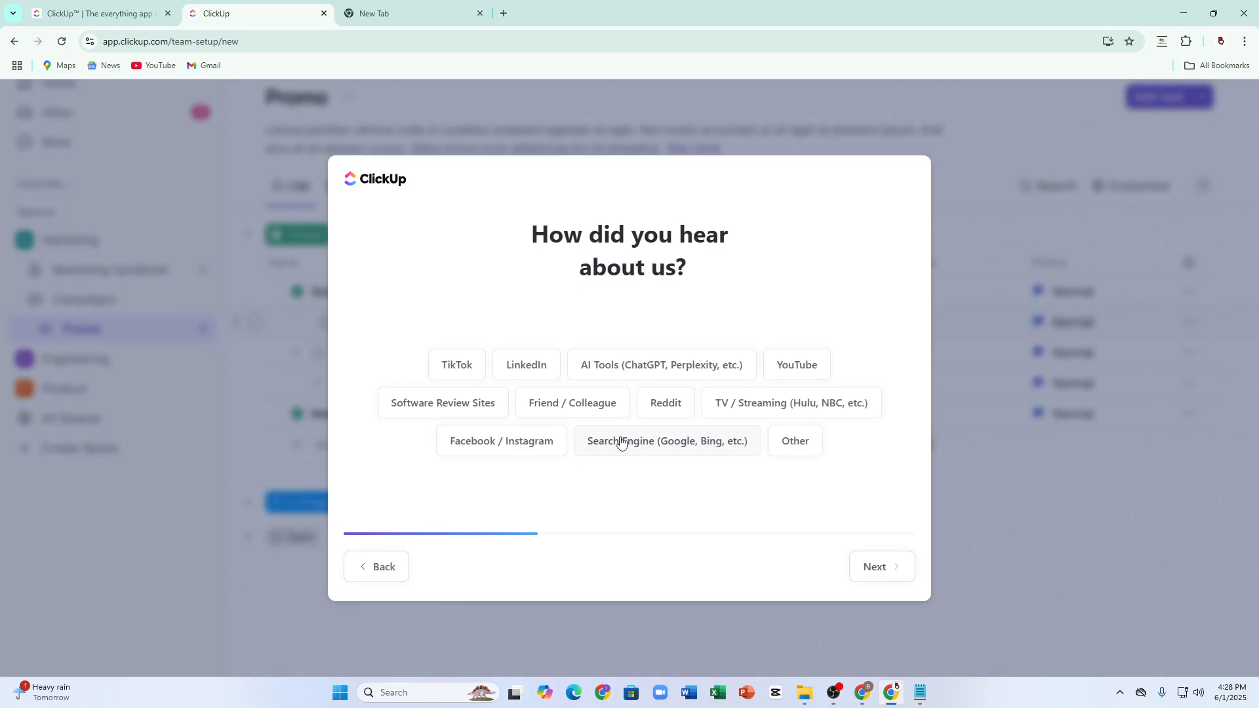
pyautogui.click(620, 443)
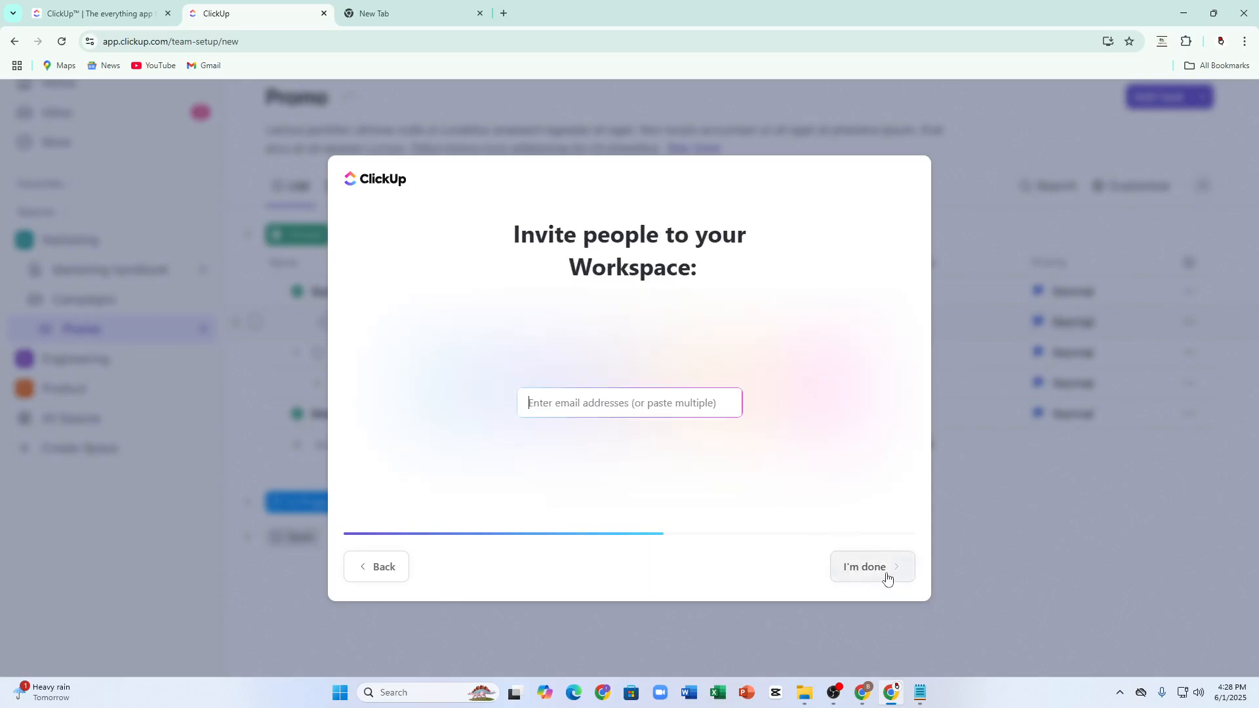
# Pass the Workspace invitation stage without inviting anyone, returning once to review it before continuing to the tools question.
pyautogui.click(866, 568)
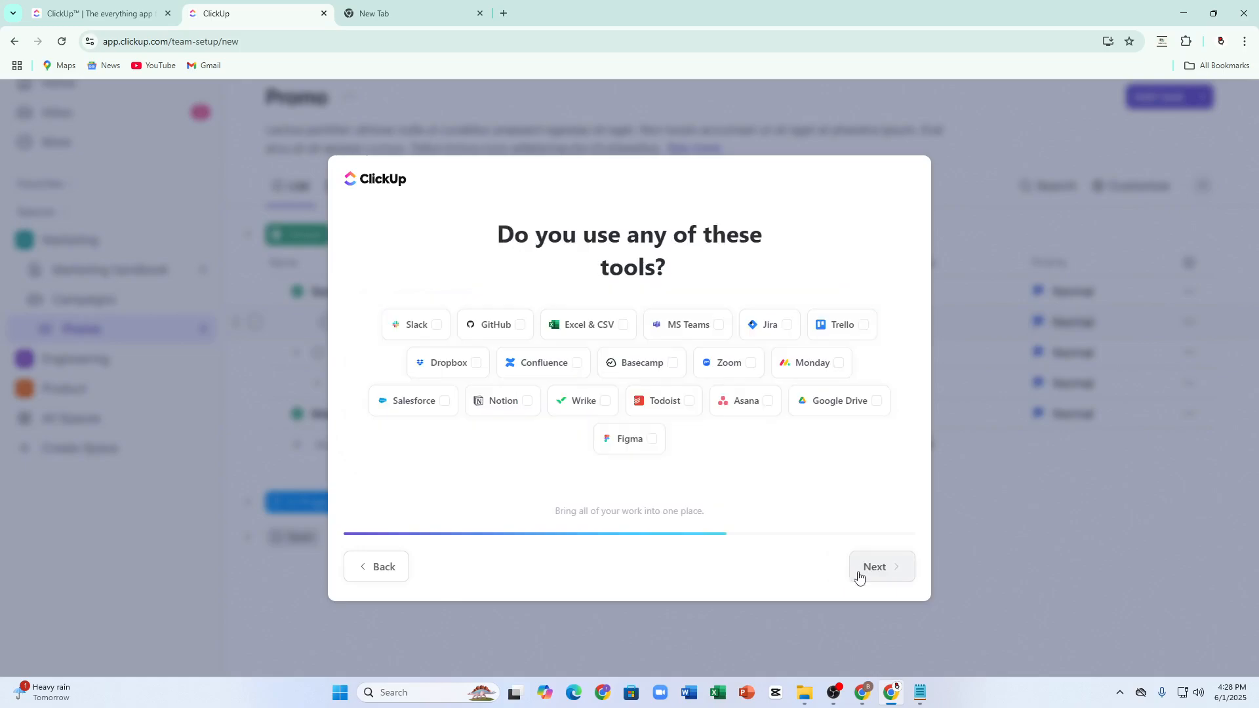
pyautogui.click(385, 575)
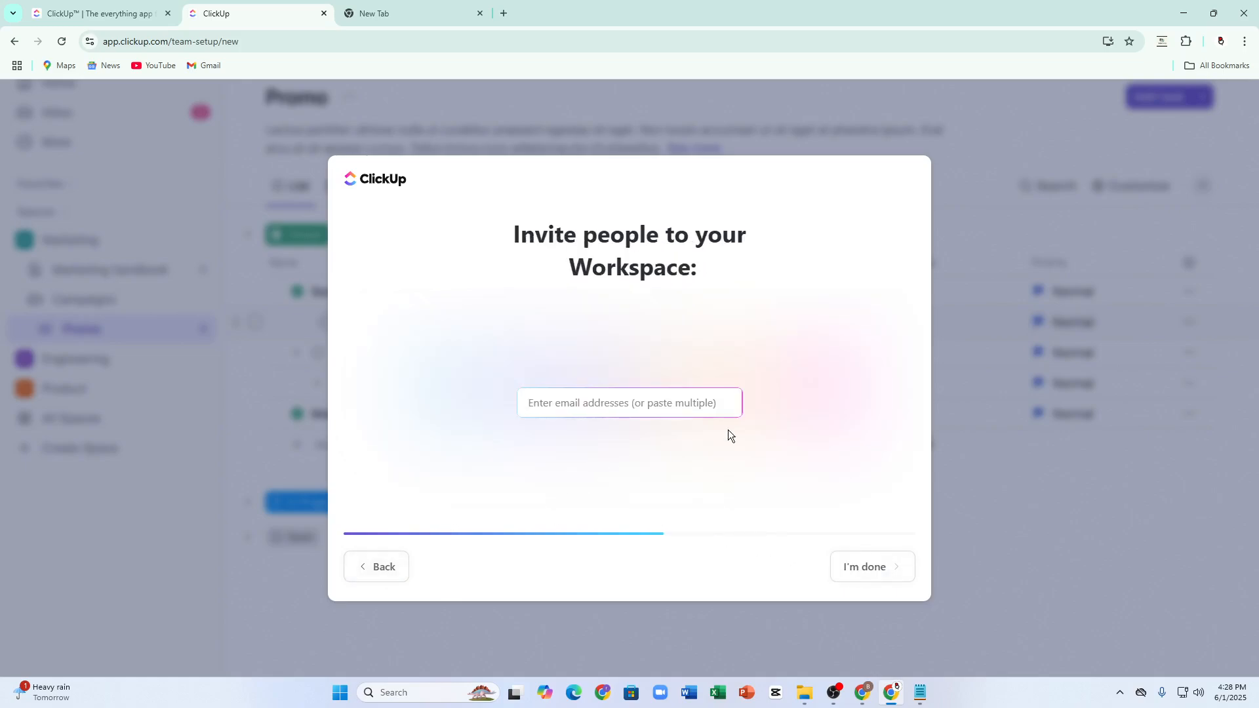
pyautogui.click(864, 566)
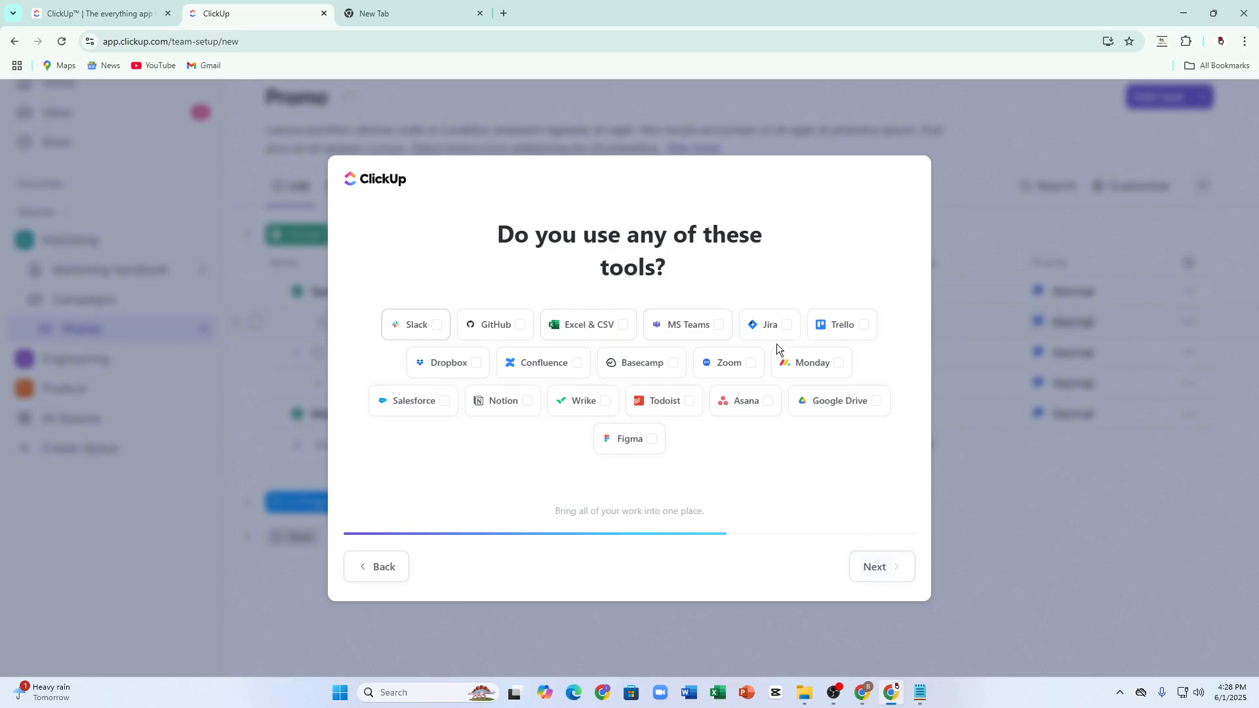
# Select every listed tool, from Slack through Google Drive and Figma, as tools in use and continue to the features question.
pyautogui.click(420, 333)
pyautogui.click(485, 328)
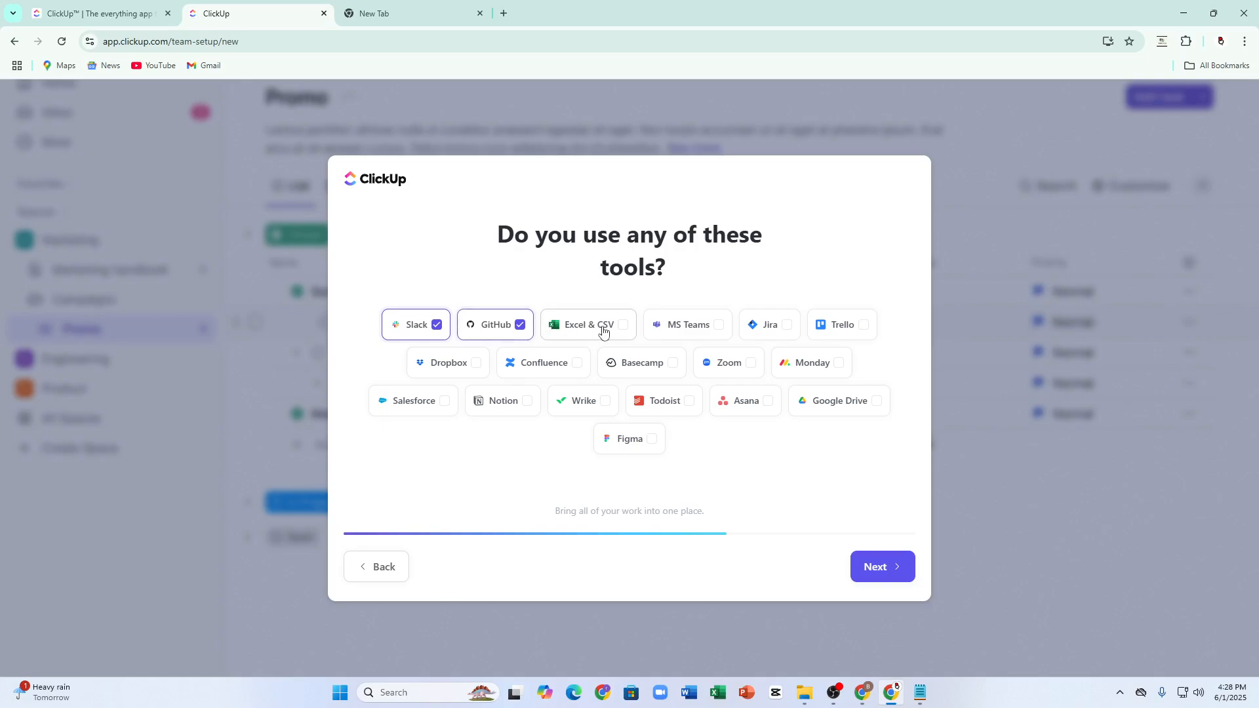
pyautogui.click(597, 328)
pyautogui.click(679, 331)
pyautogui.click(783, 323)
pyautogui.click(836, 331)
pyautogui.click(419, 363)
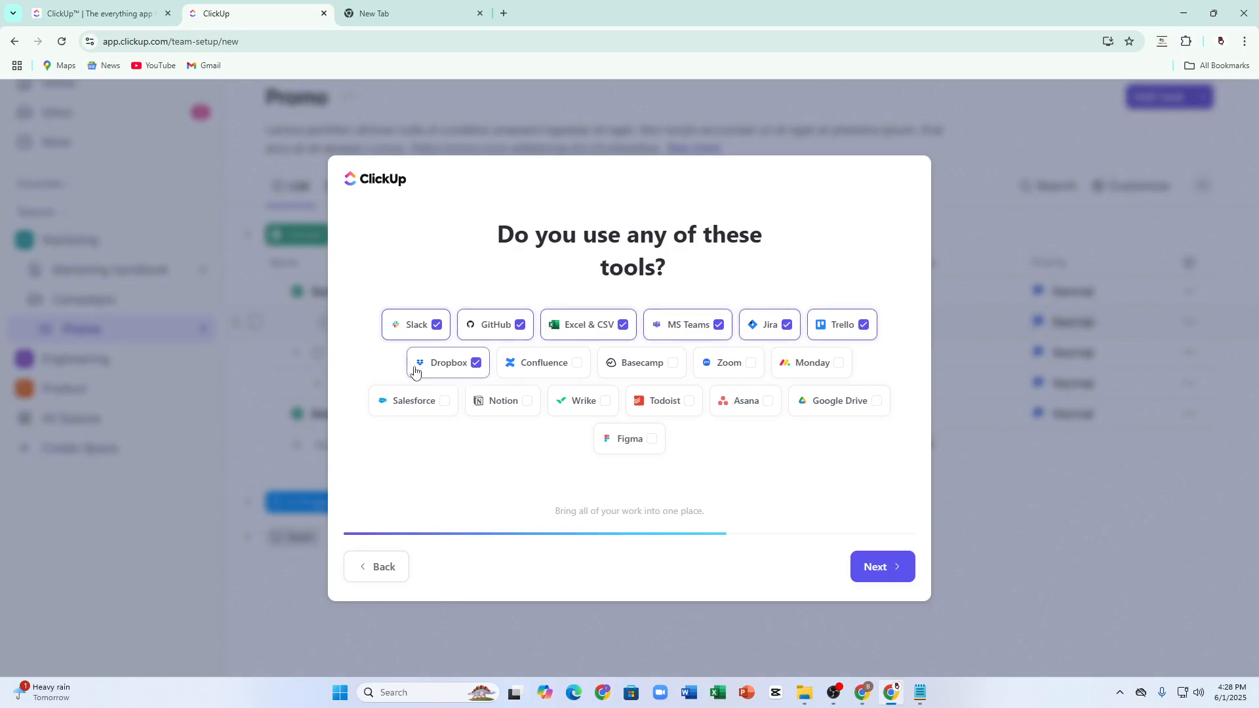
pyautogui.click(524, 364)
pyautogui.click(632, 364)
pyautogui.click(706, 366)
pyautogui.click(820, 360)
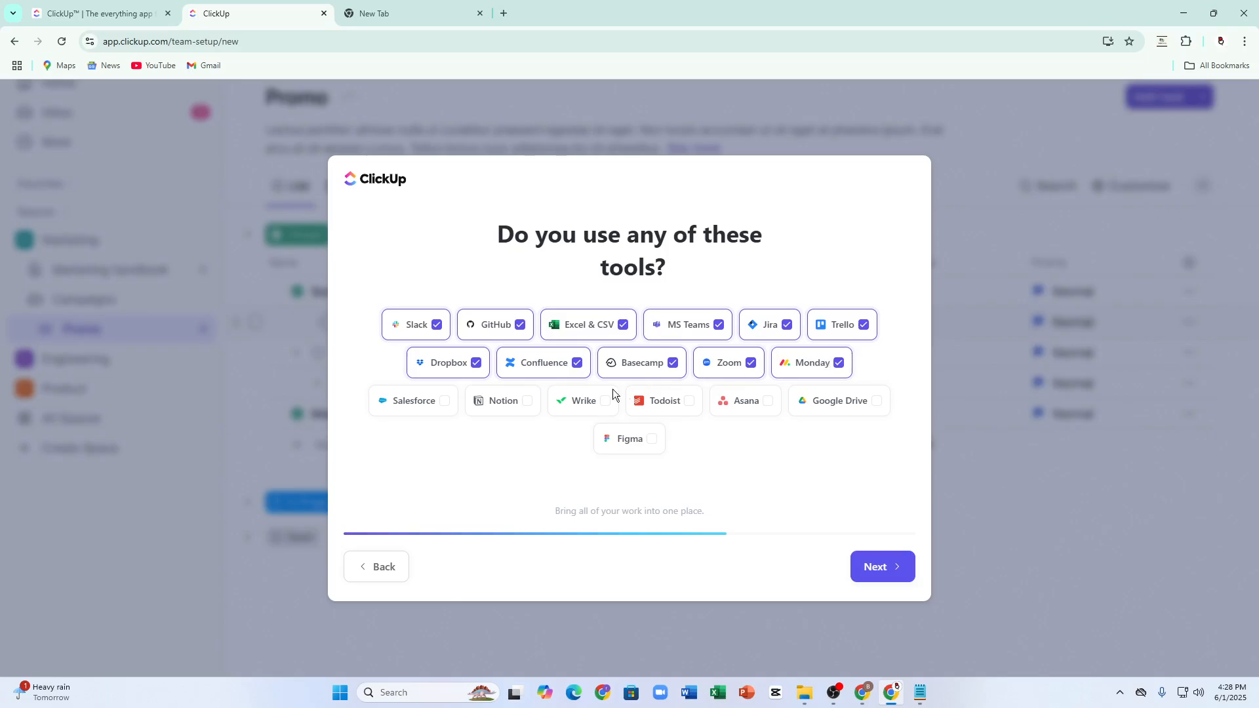
pyautogui.click(445, 406)
pyautogui.click(500, 403)
pyautogui.click(581, 403)
pyautogui.click(671, 404)
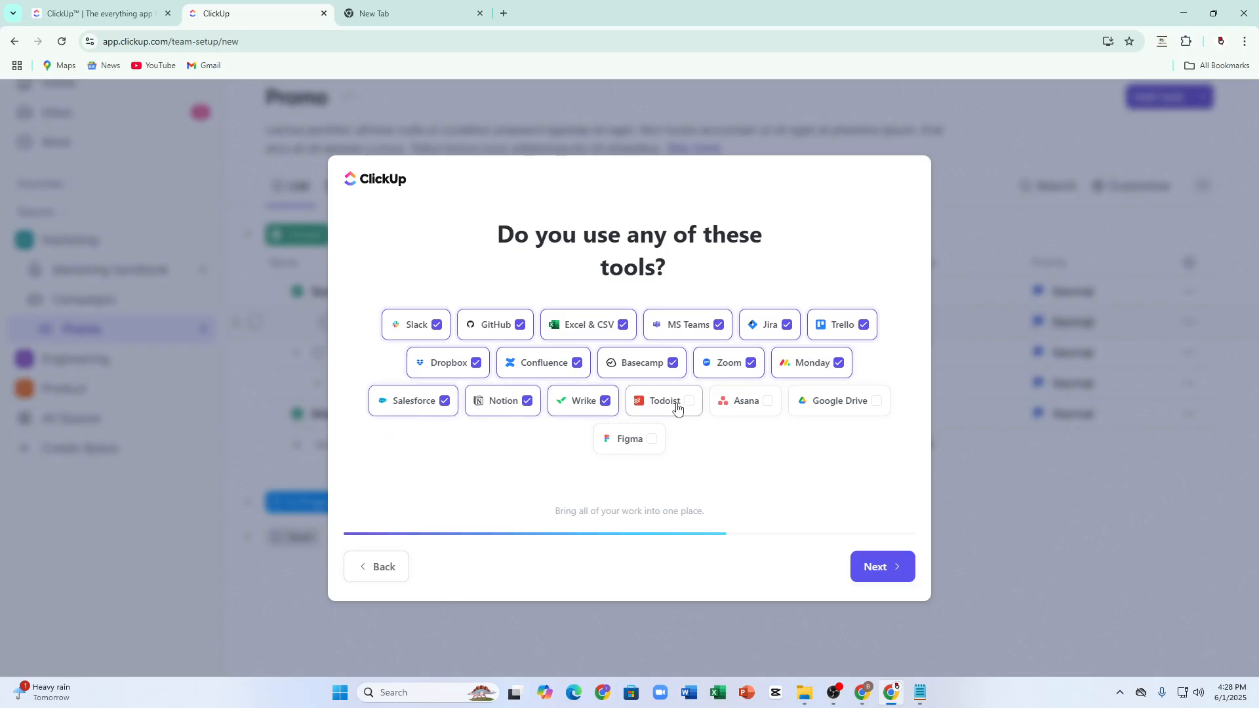
pyautogui.click(746, 402)
pyautogui.click(827, 401)
pyautogui.click(631, 439)
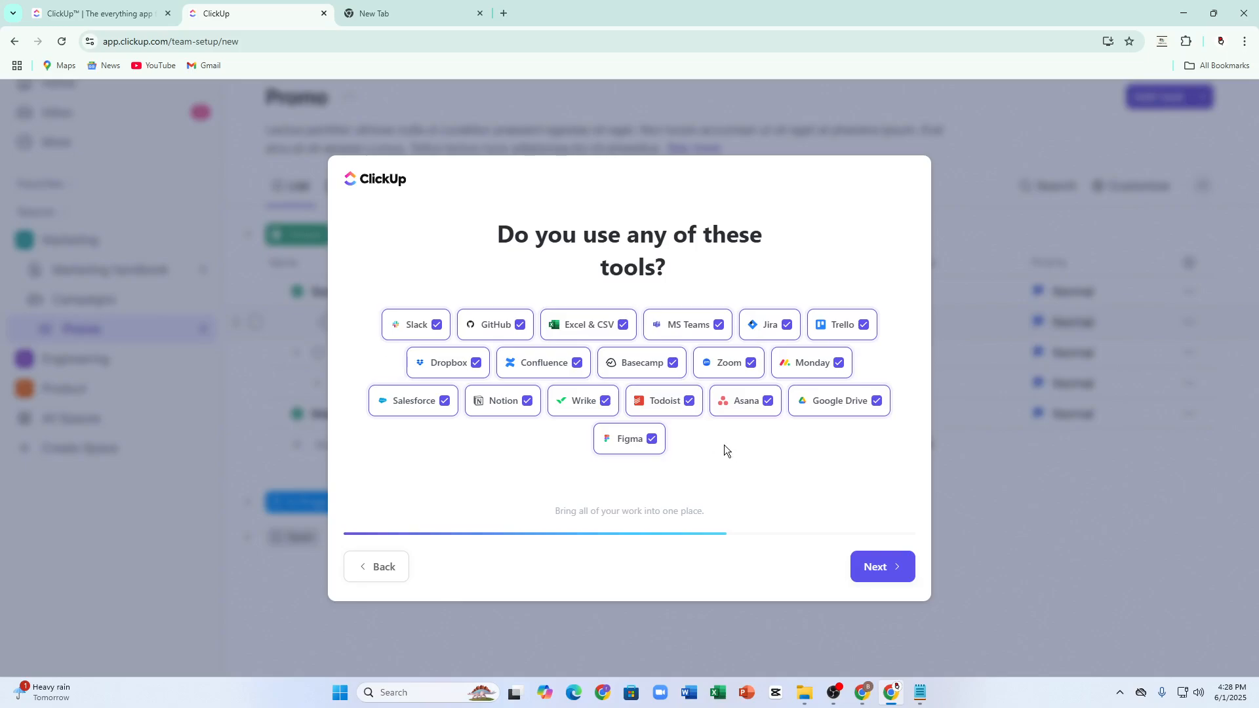
pyautogui.click(870, 573)
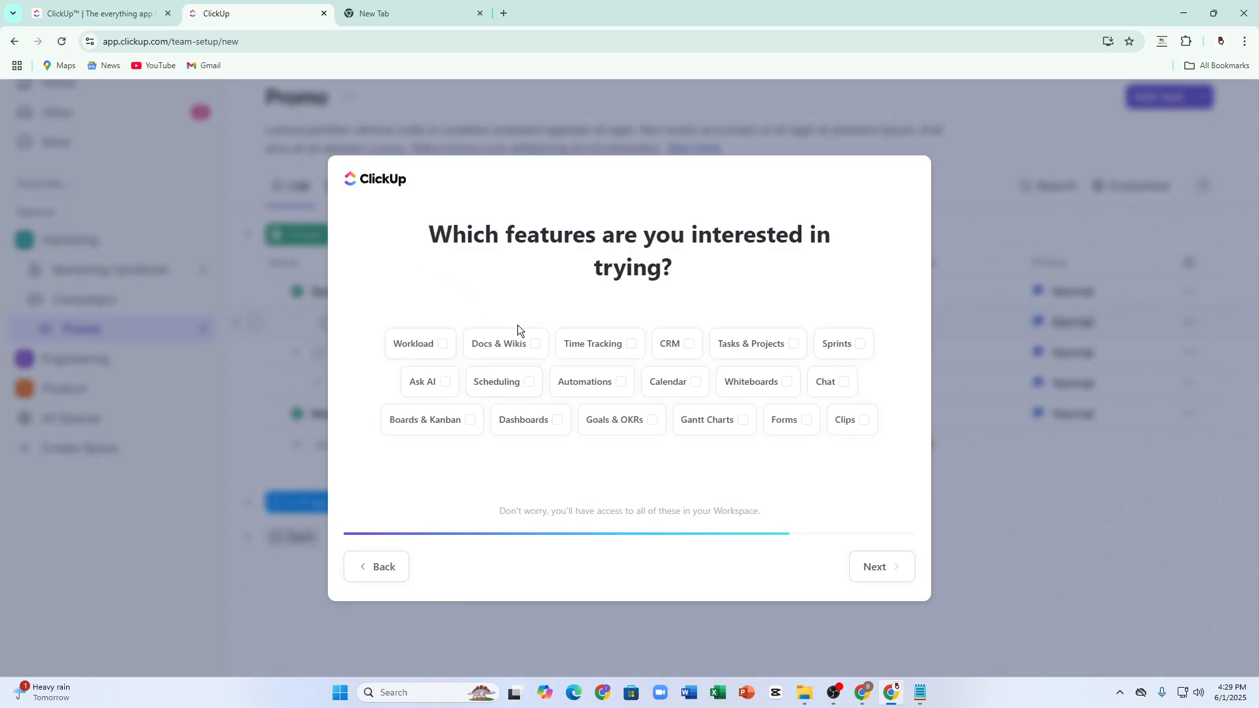
# Choose CRM, Automations and Scheduling as the features of interest and continue to the Workspace naming question.
pyautogui.moveTo(478, 242); pyautogui.dragTo(824, 251)
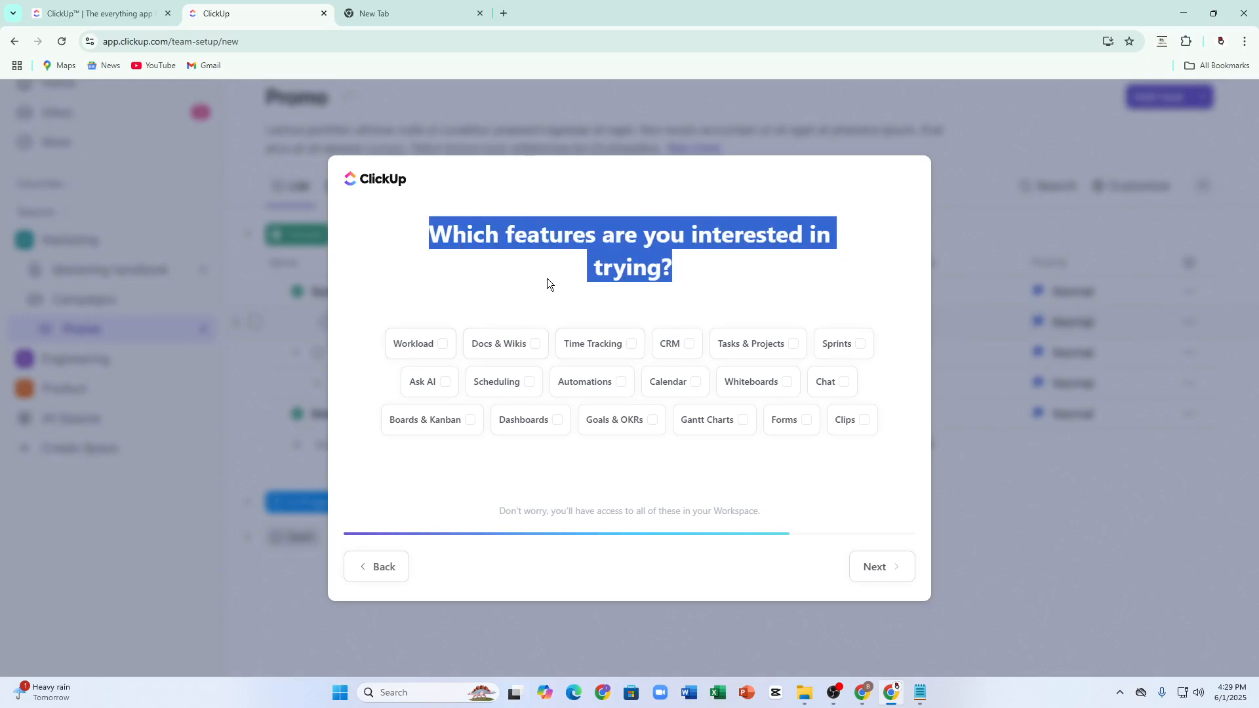
pyautogui.click(650, 348)
pyautogui.click(680, 350)
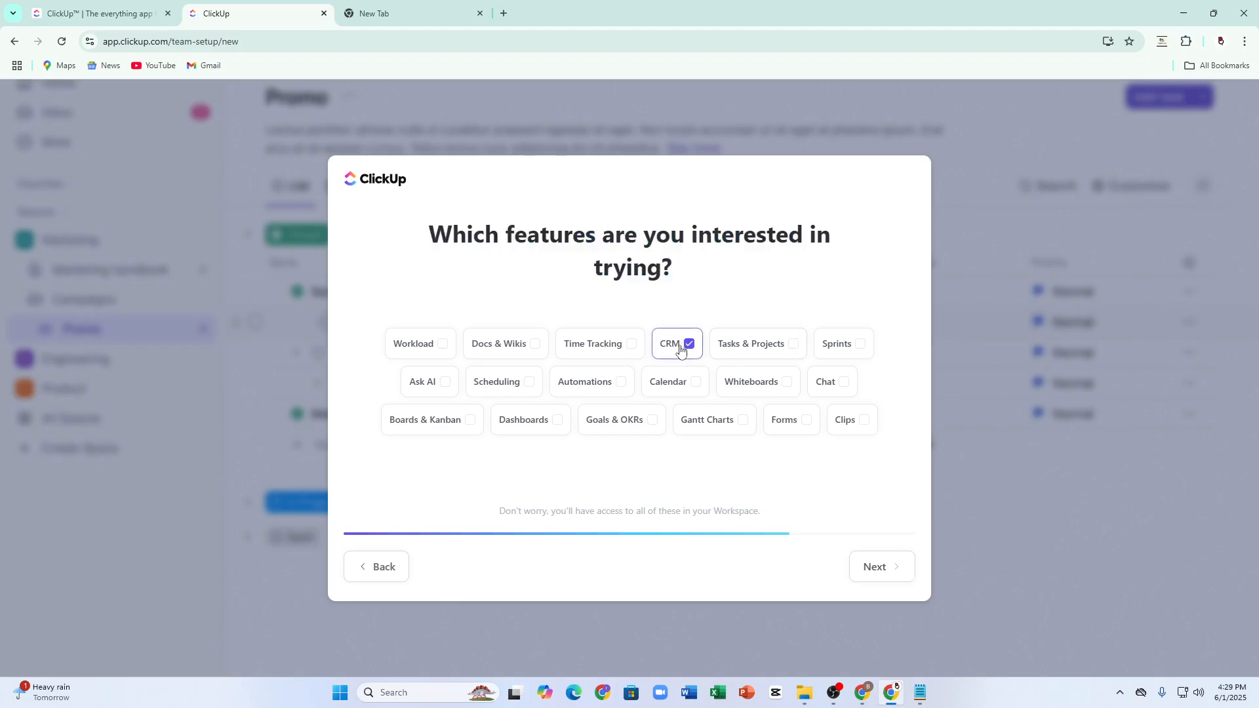
pyautogui.click(589, 386)
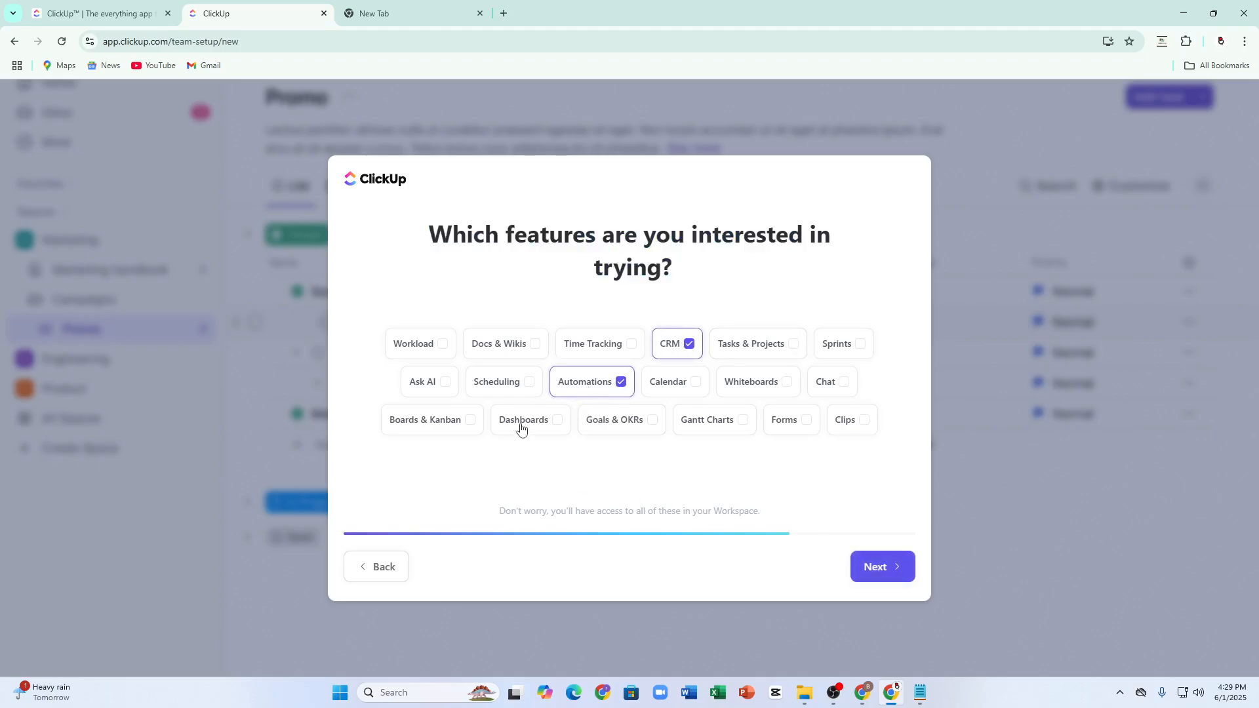
pyautogui.click(523, 384)
pyautogui.click(880, 577)
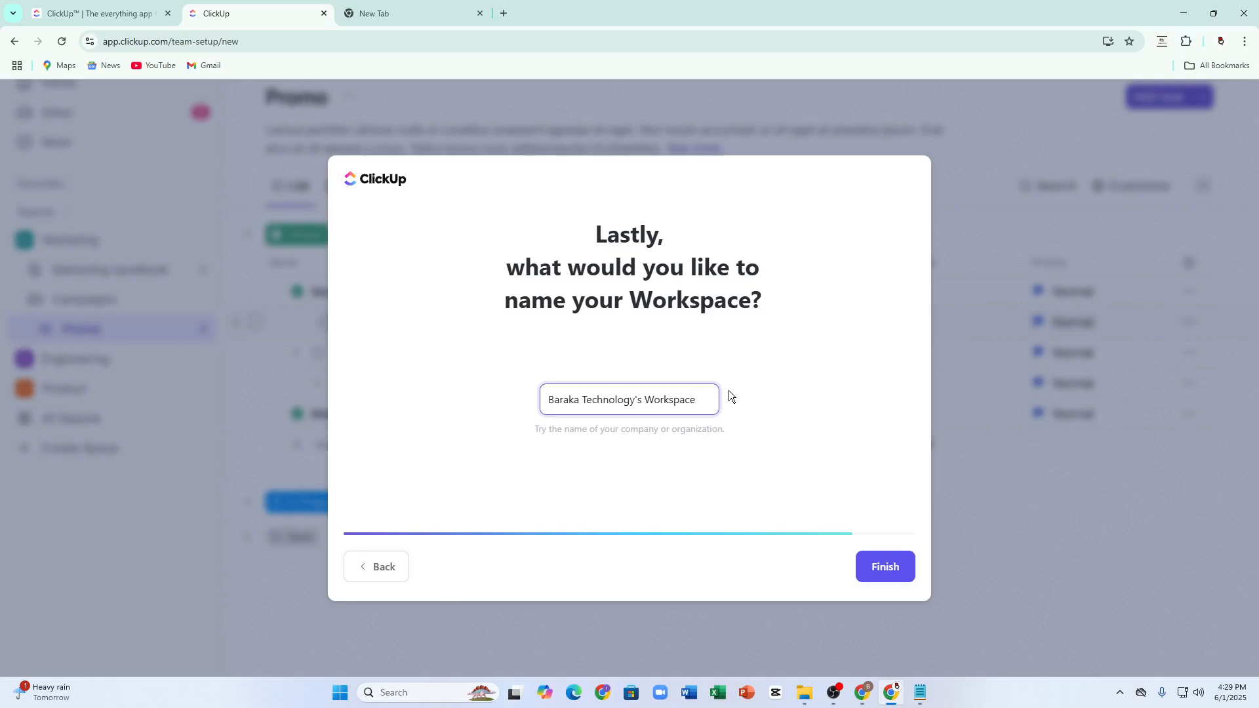
# Finish the setup with the suggested Workspace name and dismiss the introductory videos and the getting-started checklist.
pyautogui.click(910, 572)
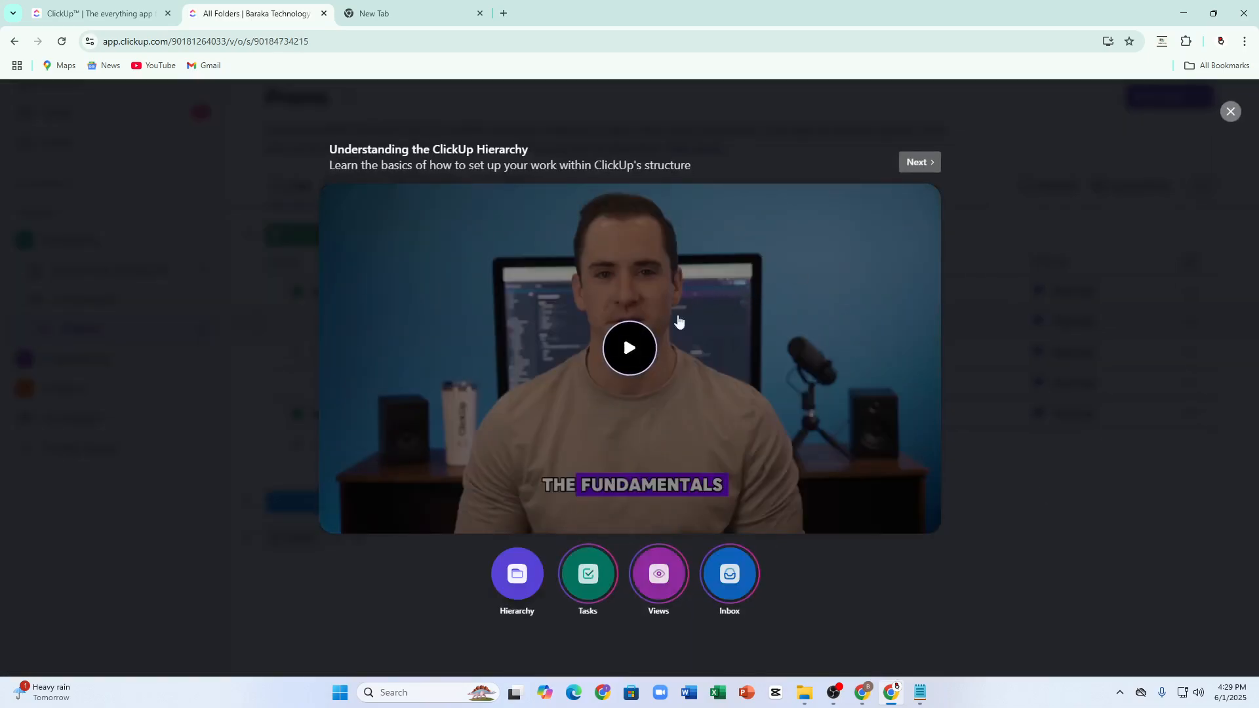
pyautogui.click(918, 162)
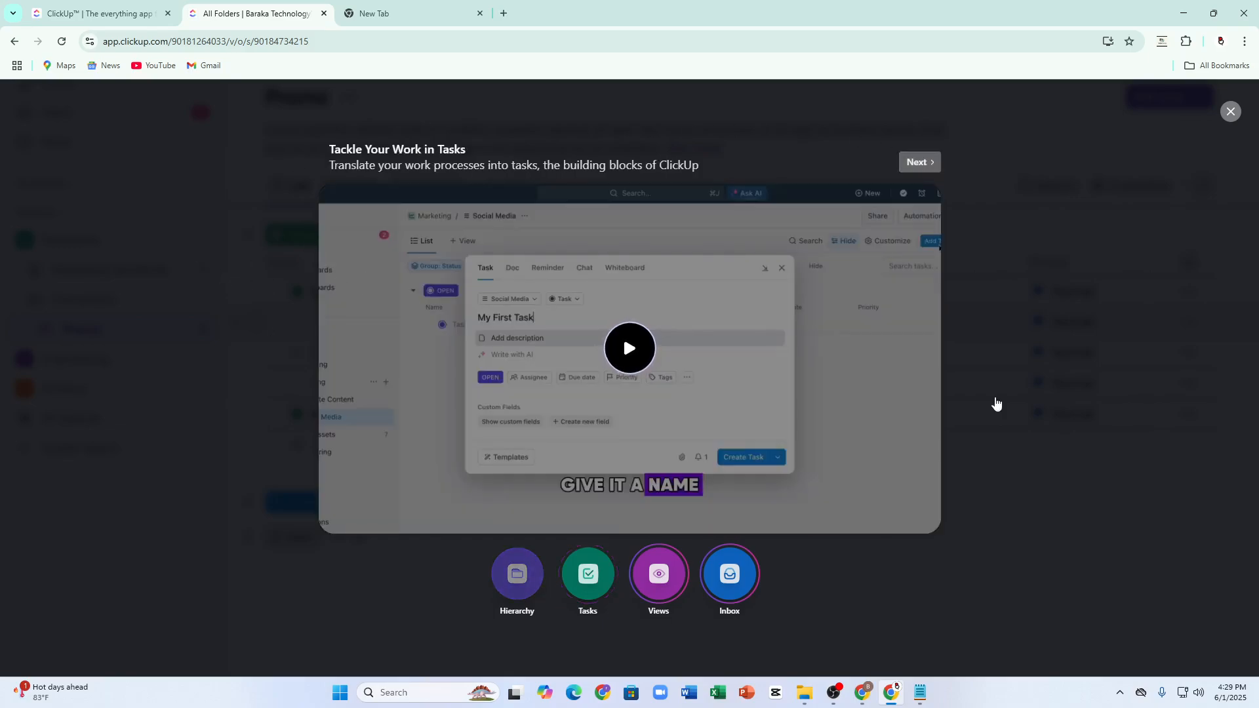
pyautogui.click(1230, 111)
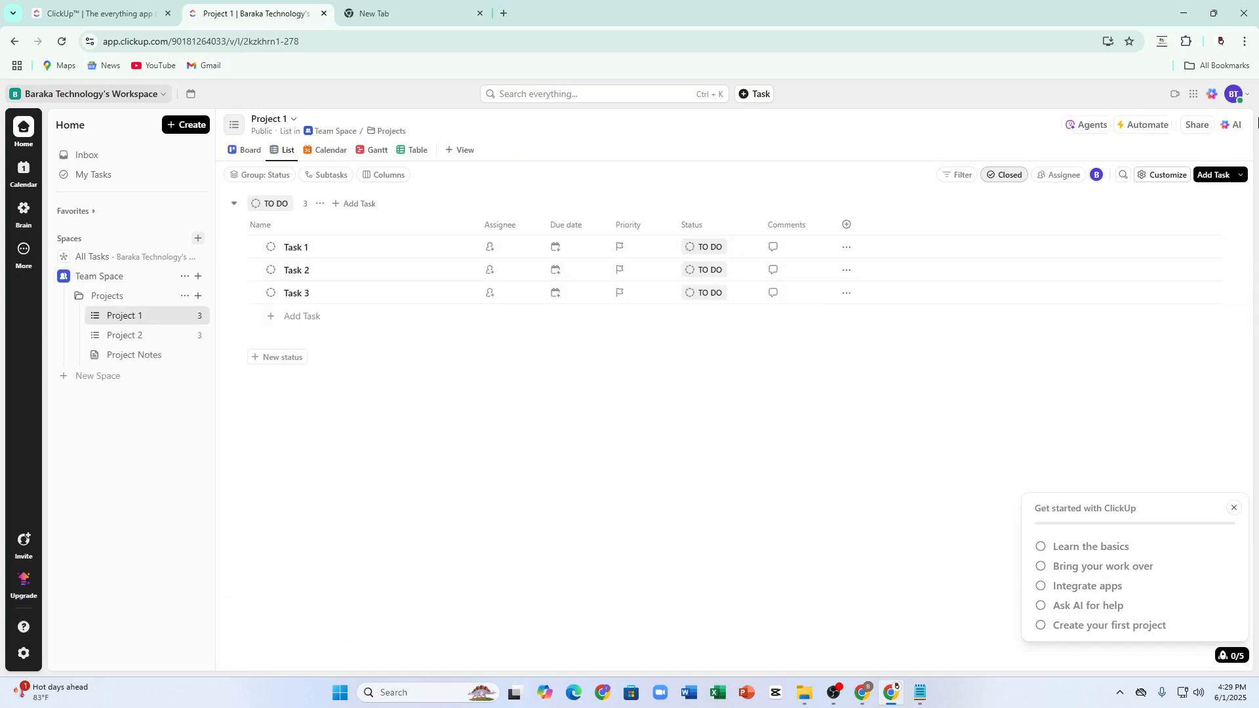
pyautogui.click(1233, 508)
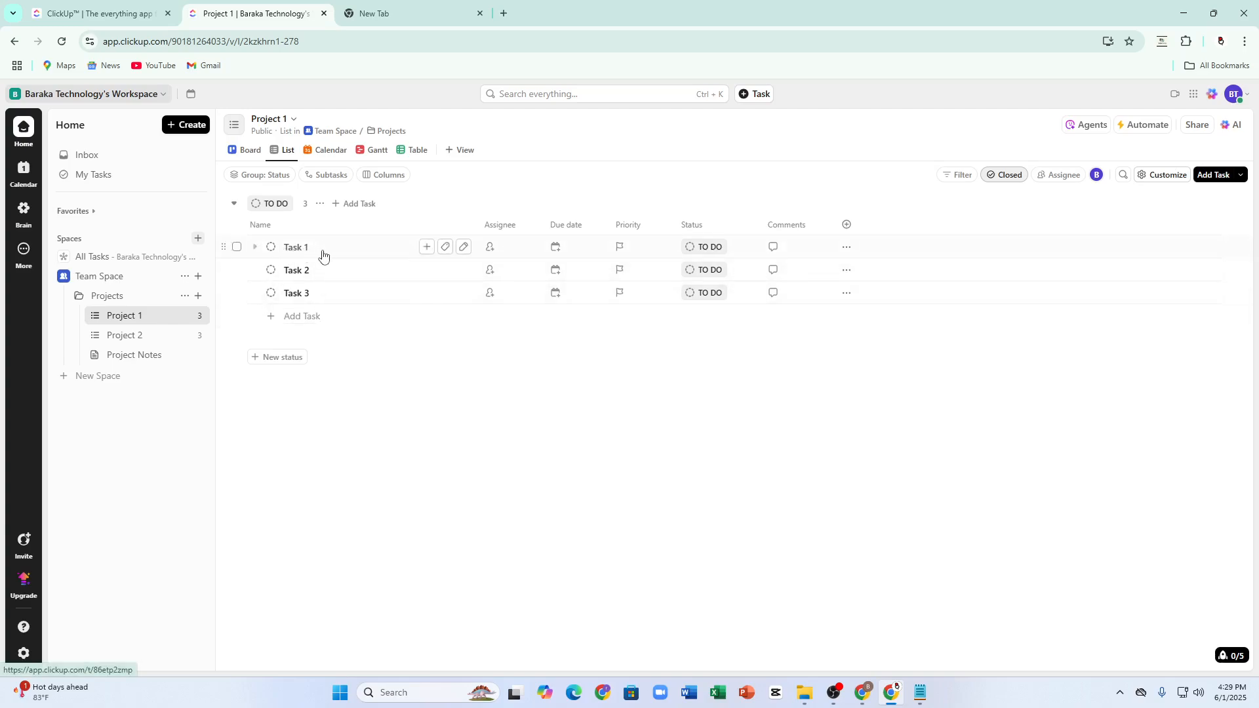
pyautogui.click(424, 252)
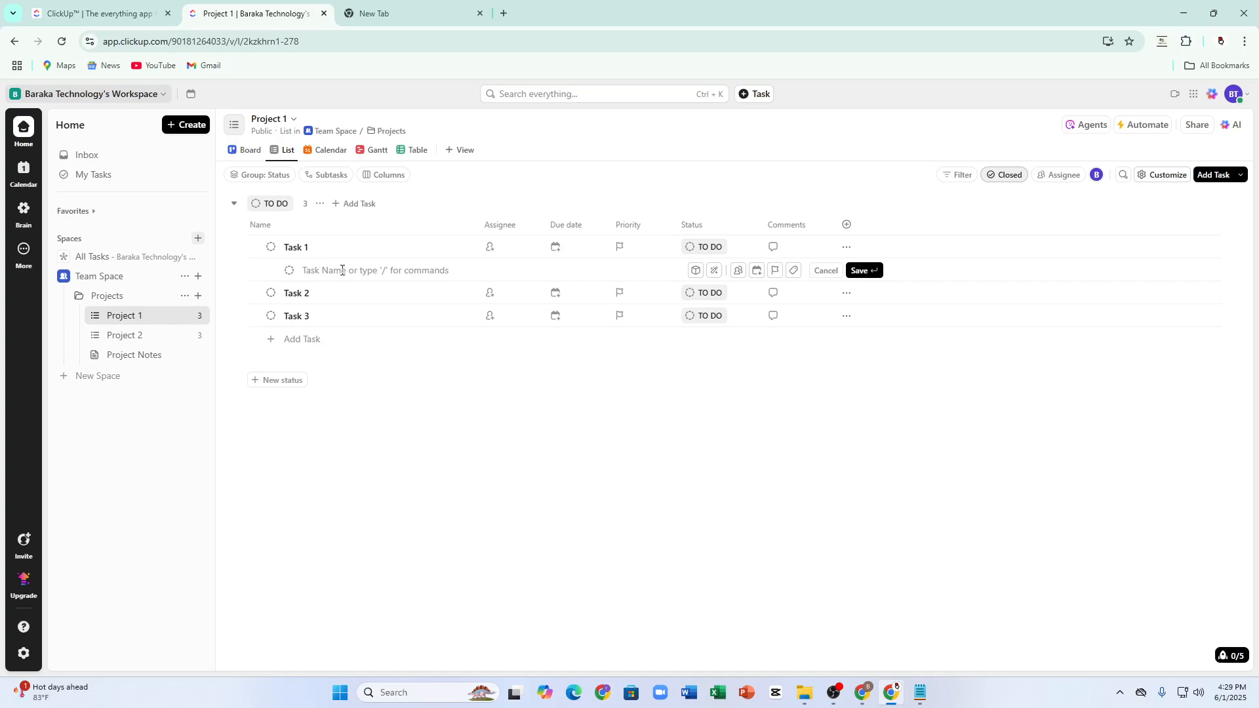
pyautogui.click(1209, 175)
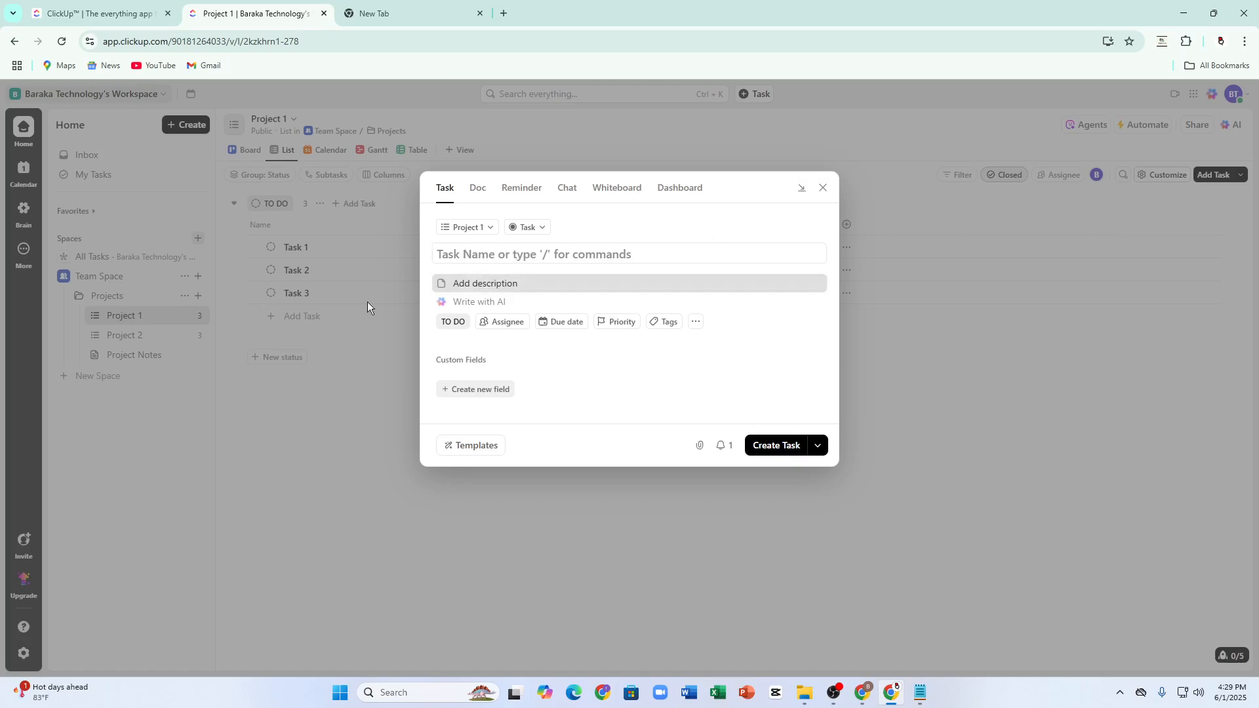
pyautogui.click(824, 188)
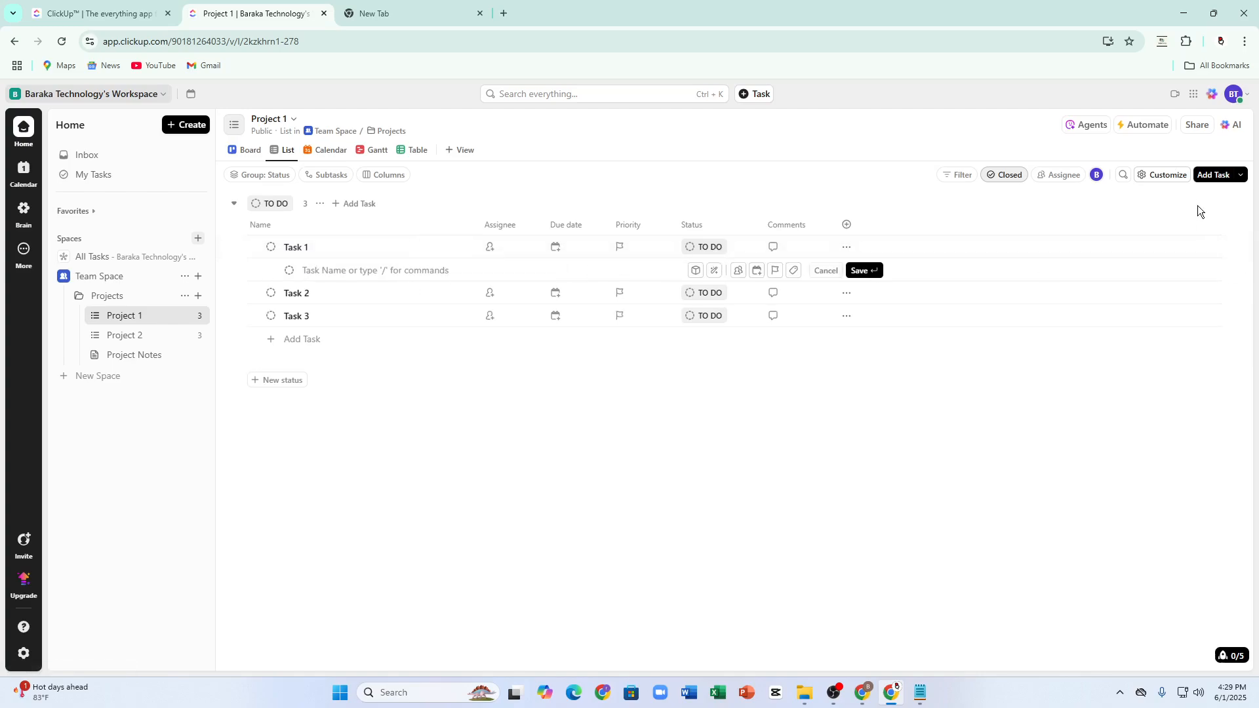
# Start a new task in Project 1 and ask the AI writer to "generate me pragraph on tree plantation".
pyautogui.click(1213, 174)
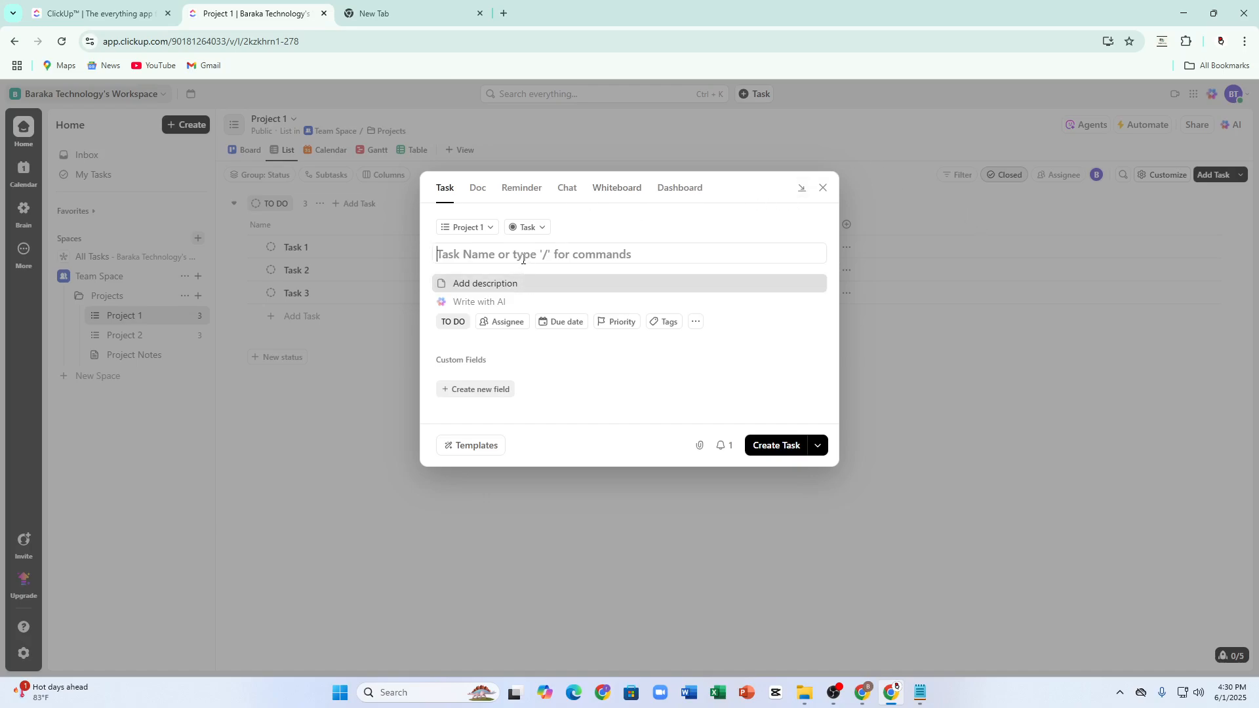
pyautogui.click(493, 302)
pyautogui.moveTo(523, 466); pyautogui.dragTo(521, 440)
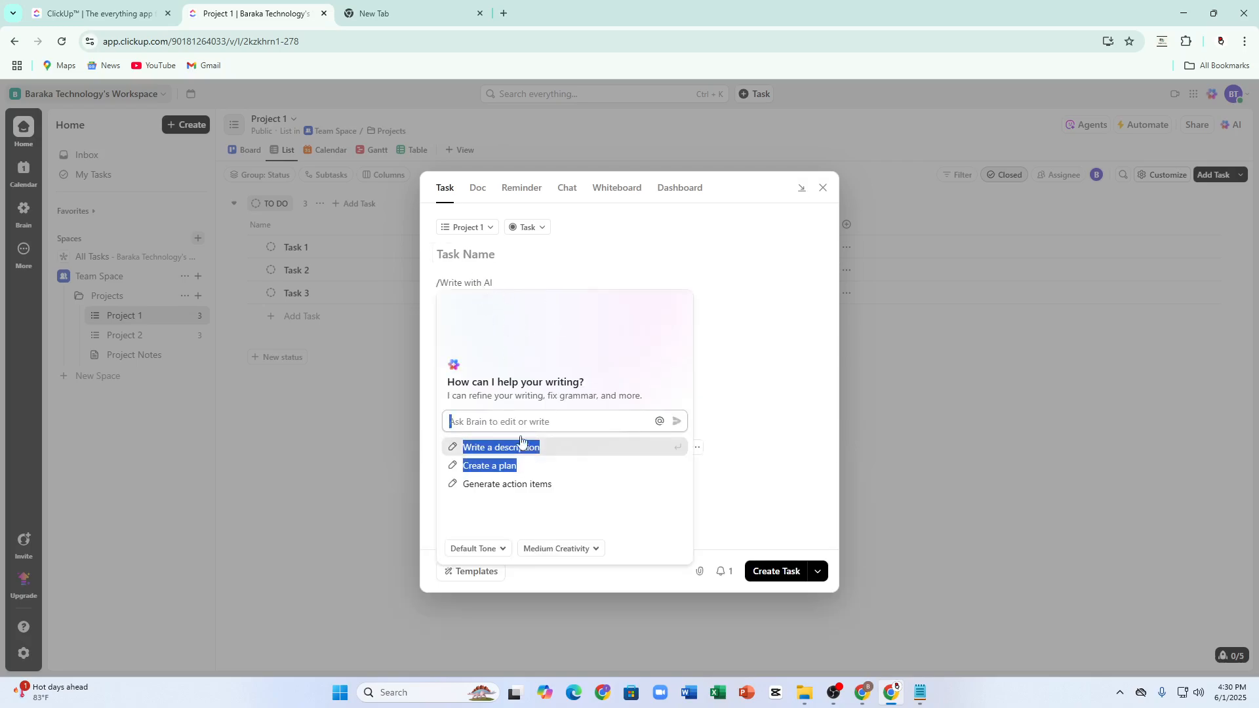
pyautogui.click(493, 449)
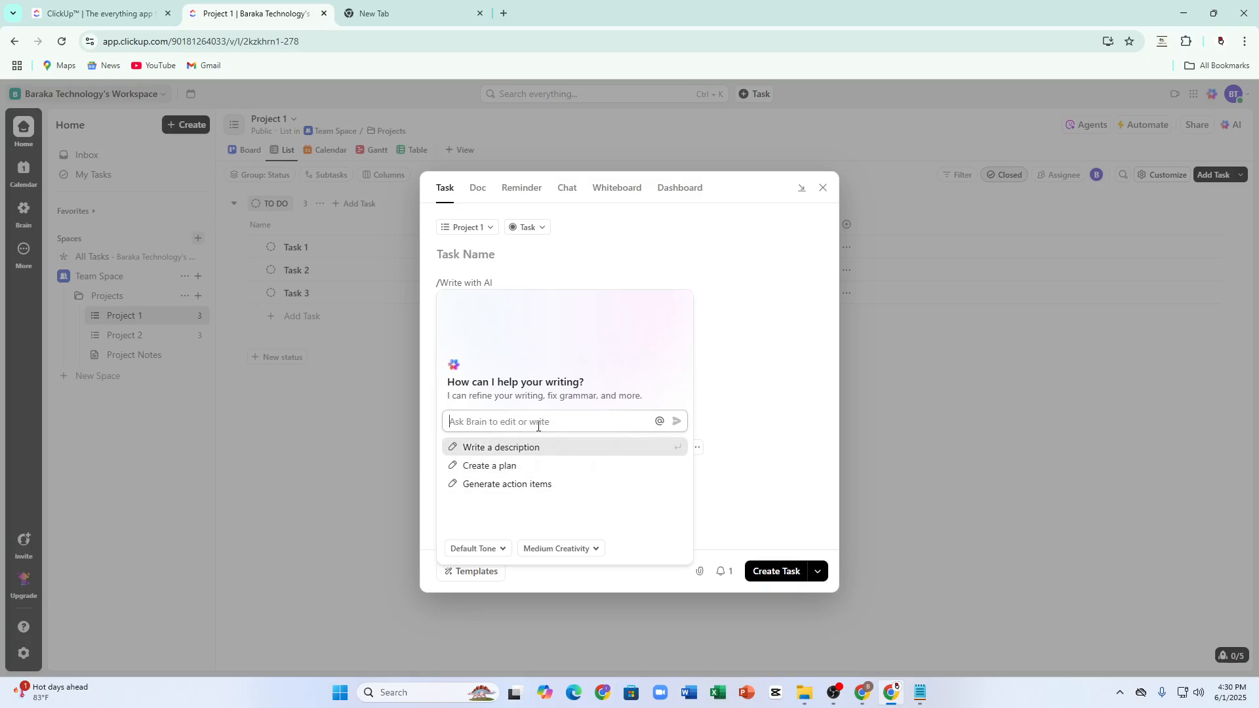
pyautogui.write('g')
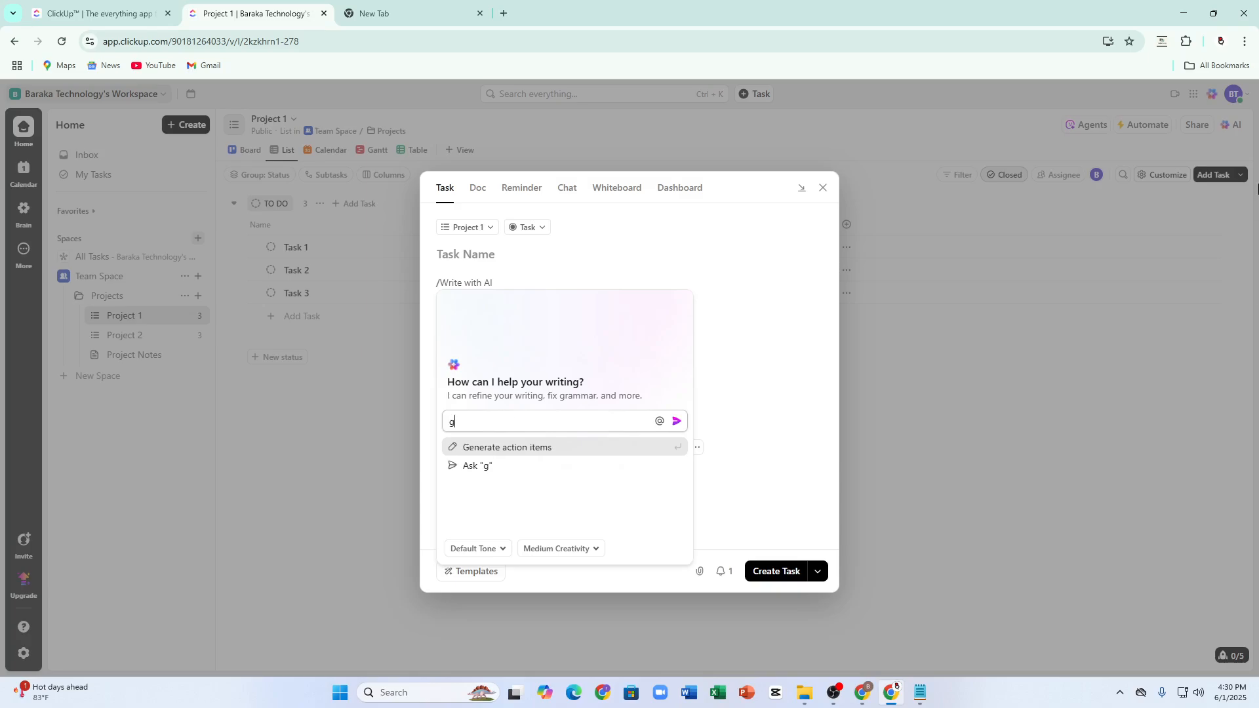
pyautogui.write('enerate me praga')
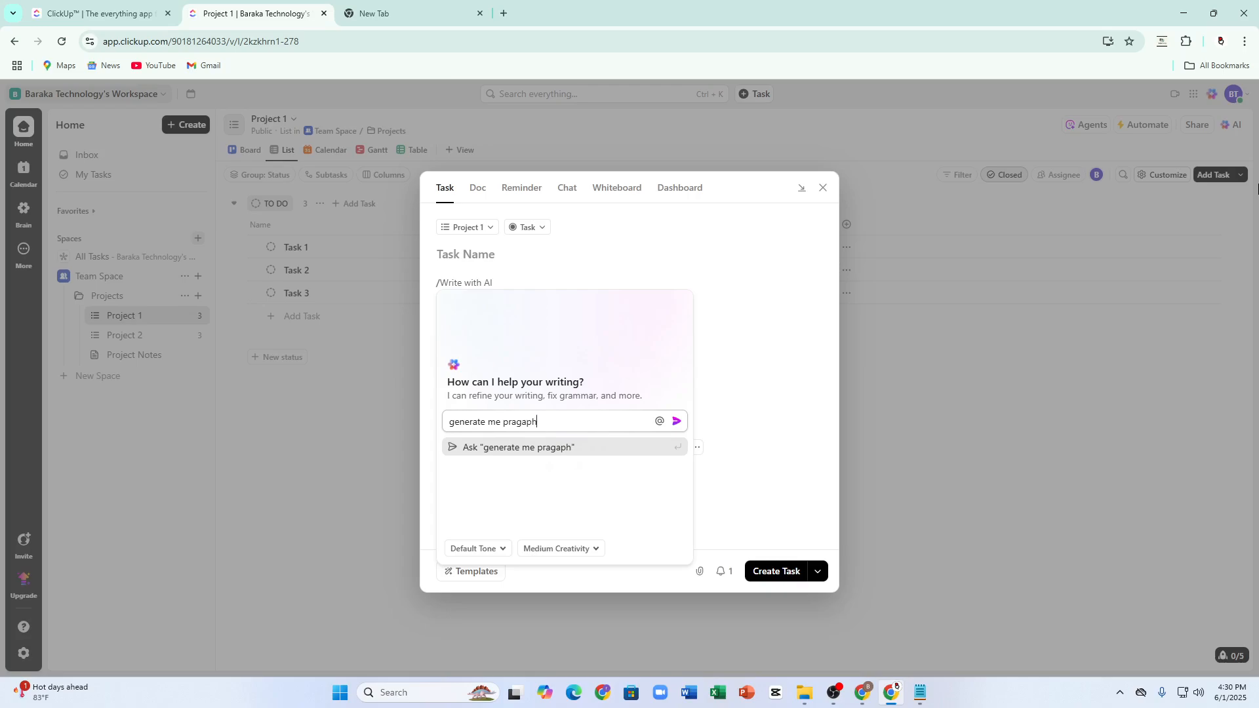
pyautogui.write('ph')
pyautogui.press('BackSpace')
pyautogui.write('h on tree plantation')
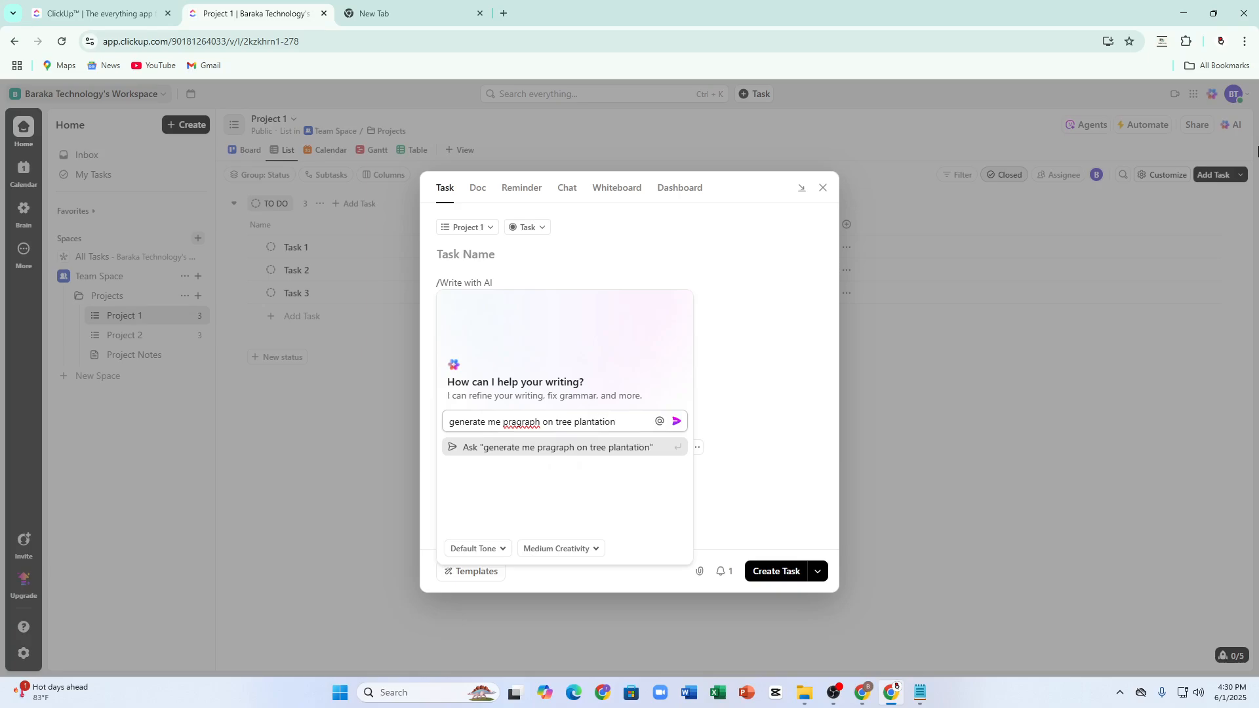
pyautogui.click(677, 422)
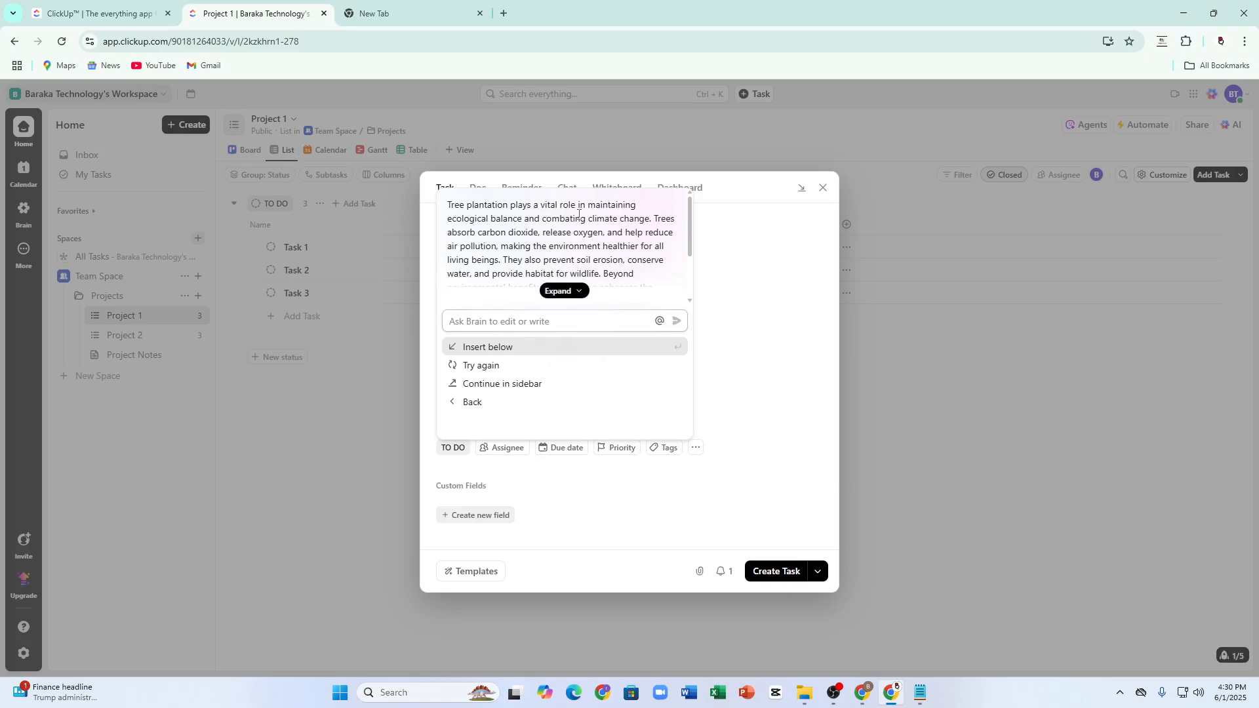
# Expand the AI-generated tree plantation paragraph, copy all of it and paste it into the task description.
pyautogui.click(564, 290)
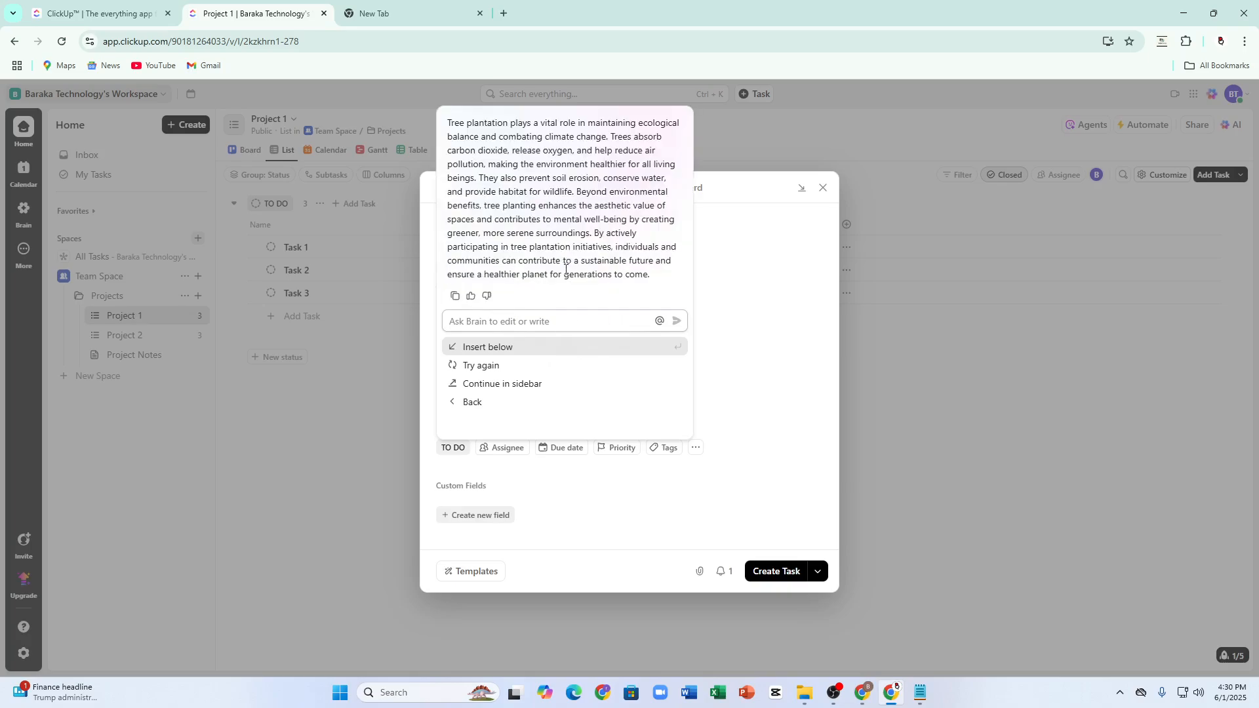
pyautogui.tripleClick(567, 235)
pyautogui.rightClick(568, 236)
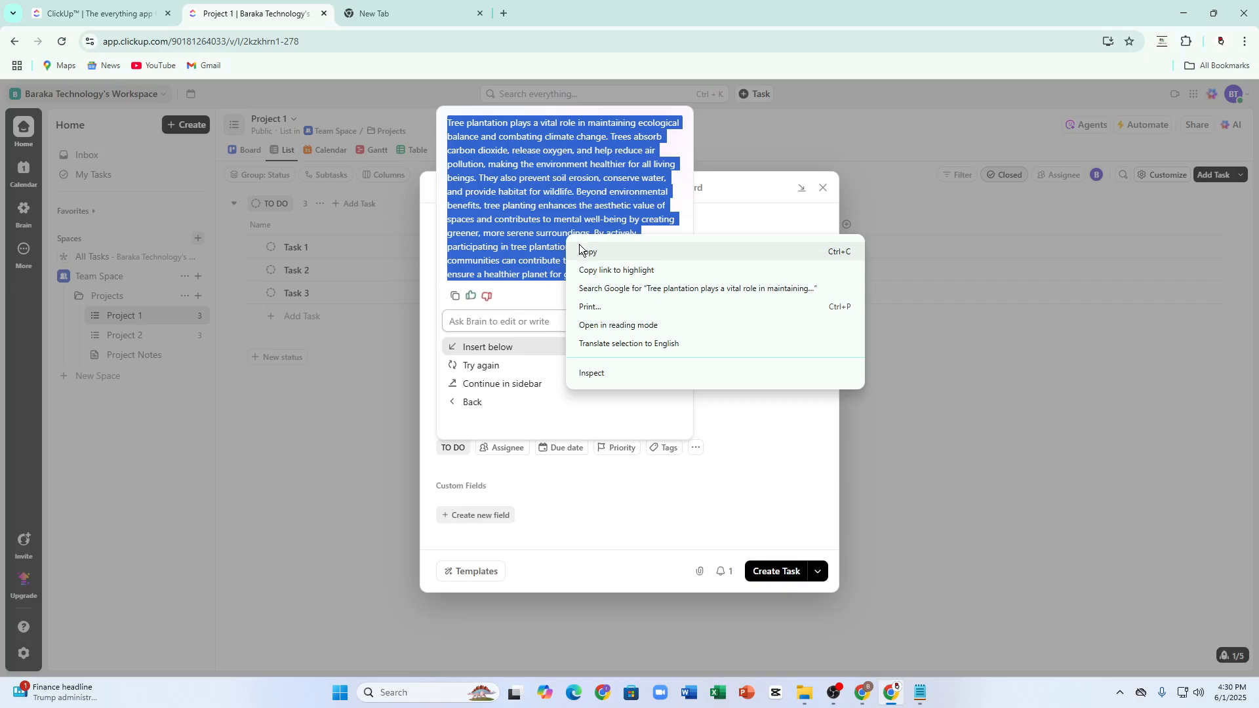
pyautogui.click(580, 250)
pyautogui.click(793, 327)
pyautogui.rightClick(514, 285)
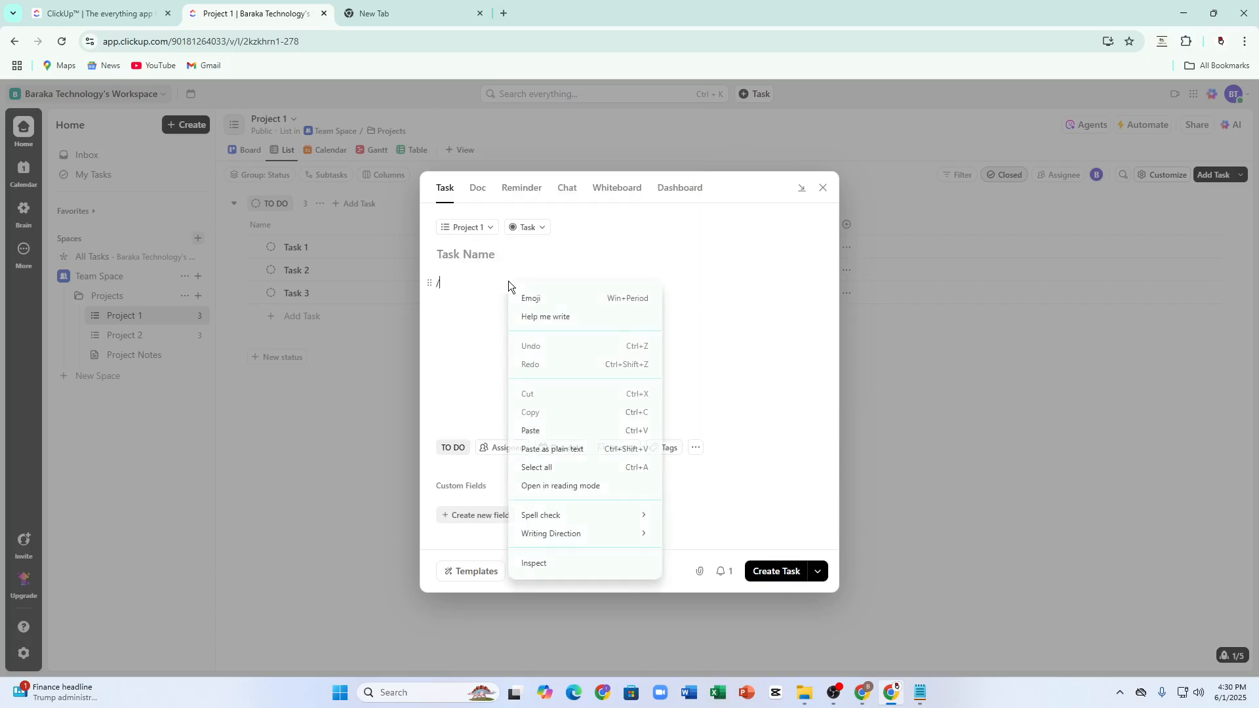
pyautogui.click(534, 426)
# Name the new task Environment.
pyautogui.click(466, 256)
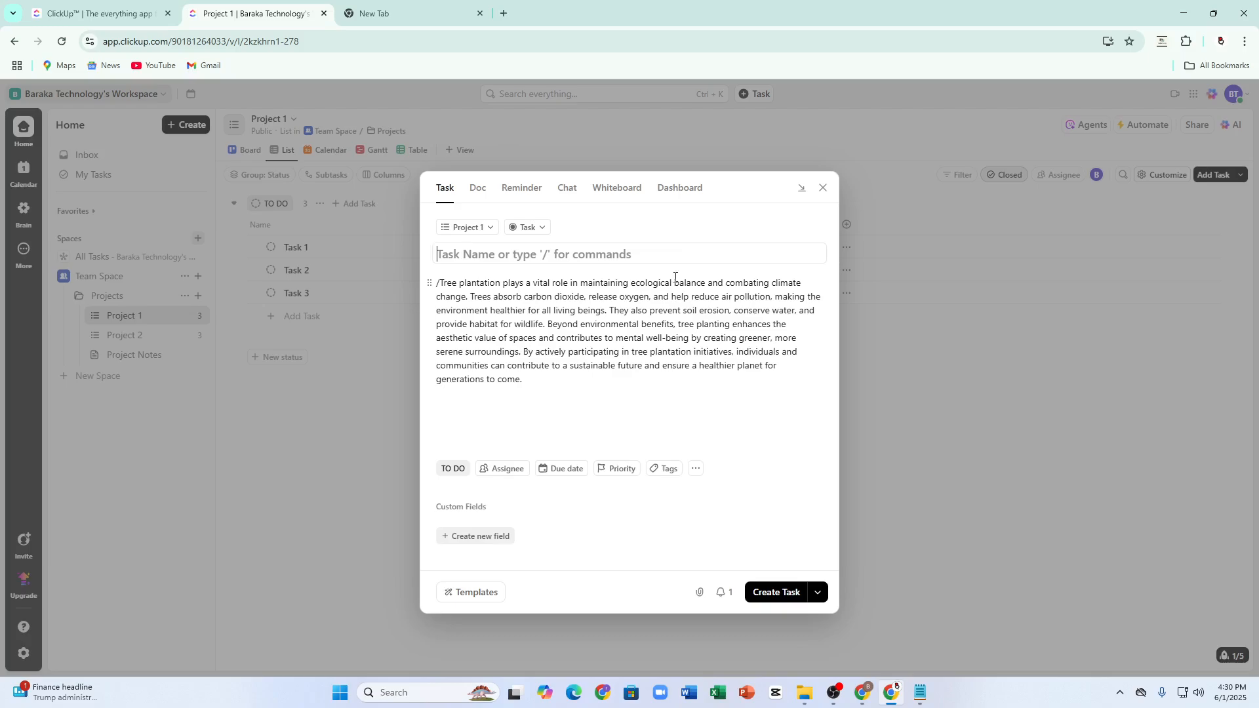
pyautogui.write('Env')
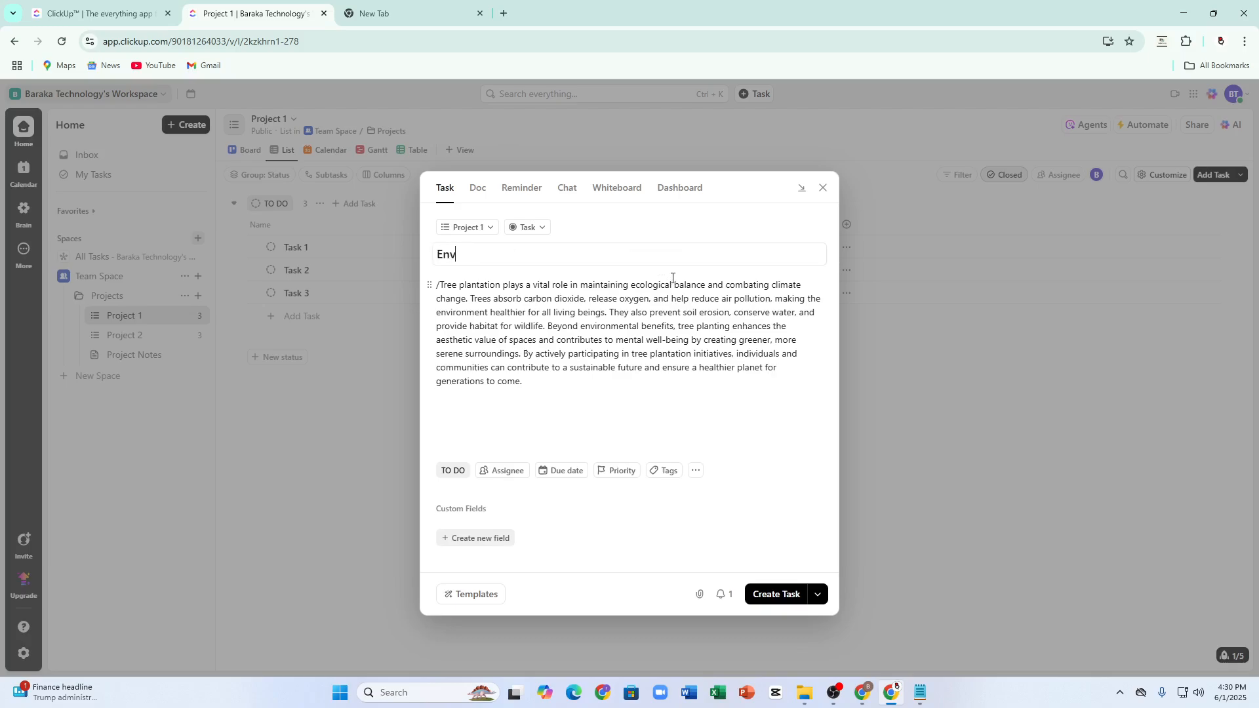
pyautogui.write('ironment')
# Examine the custom field types, due date choices and priority levels available for the Environment task, and view the Reminder form.
pyautogui.click(491, 542)
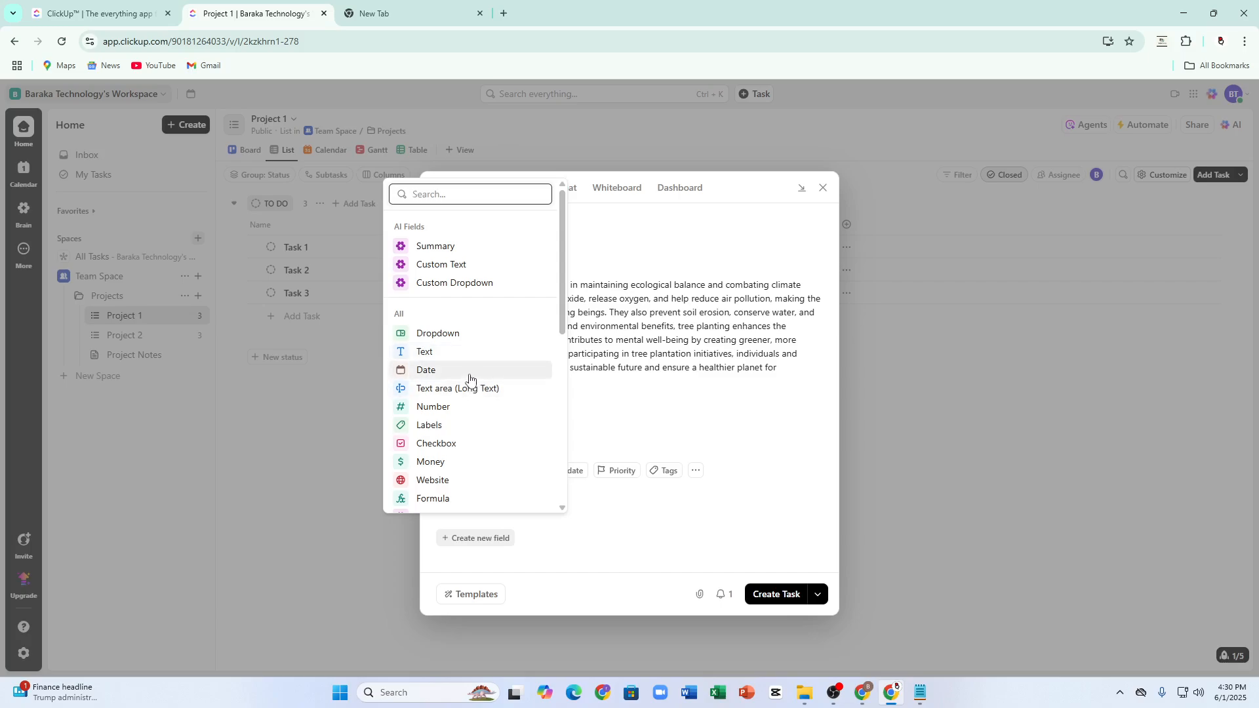
pyautogui.click(693, 388)
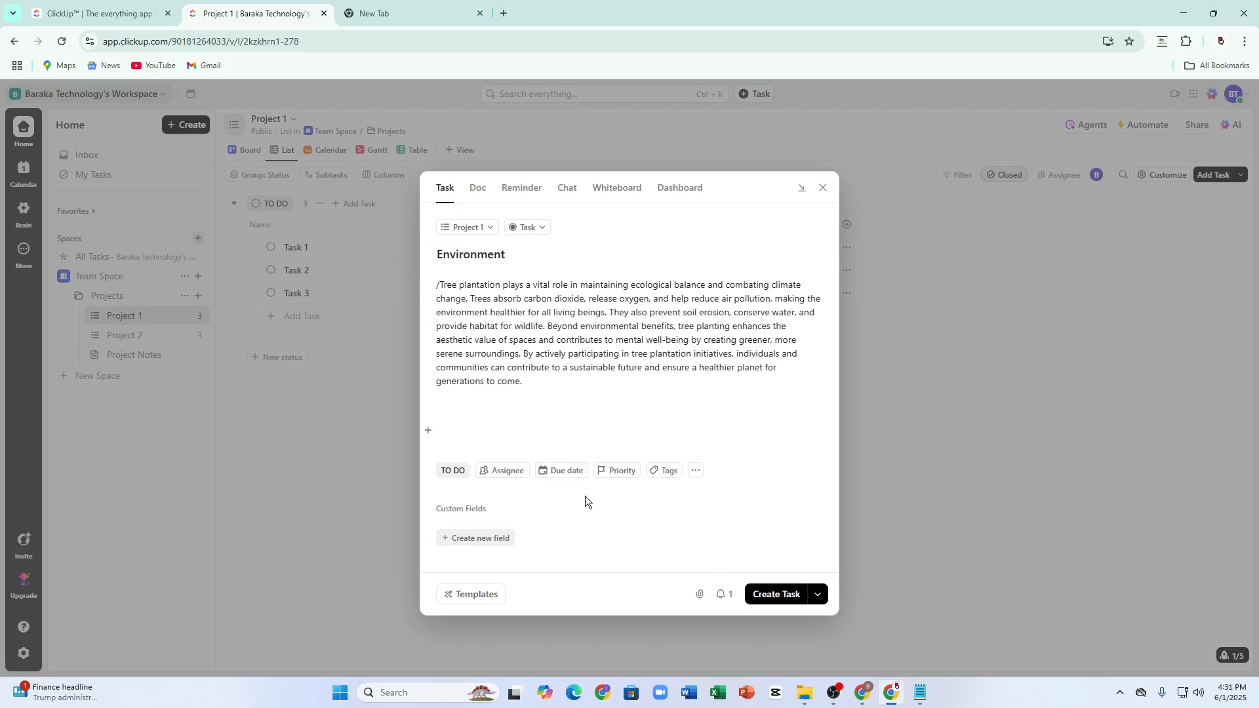
pyautogui.click(560, 481)
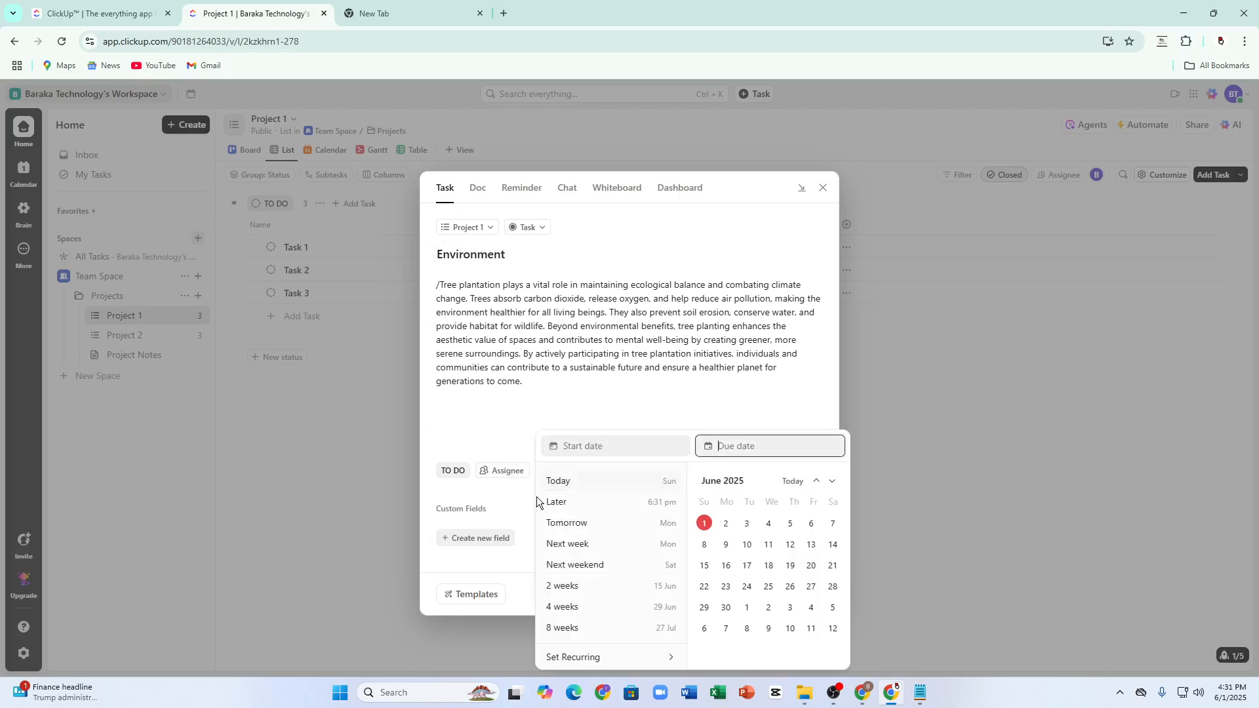
pyautogui.click(476, 413)
pyautogui.click(607, 469)
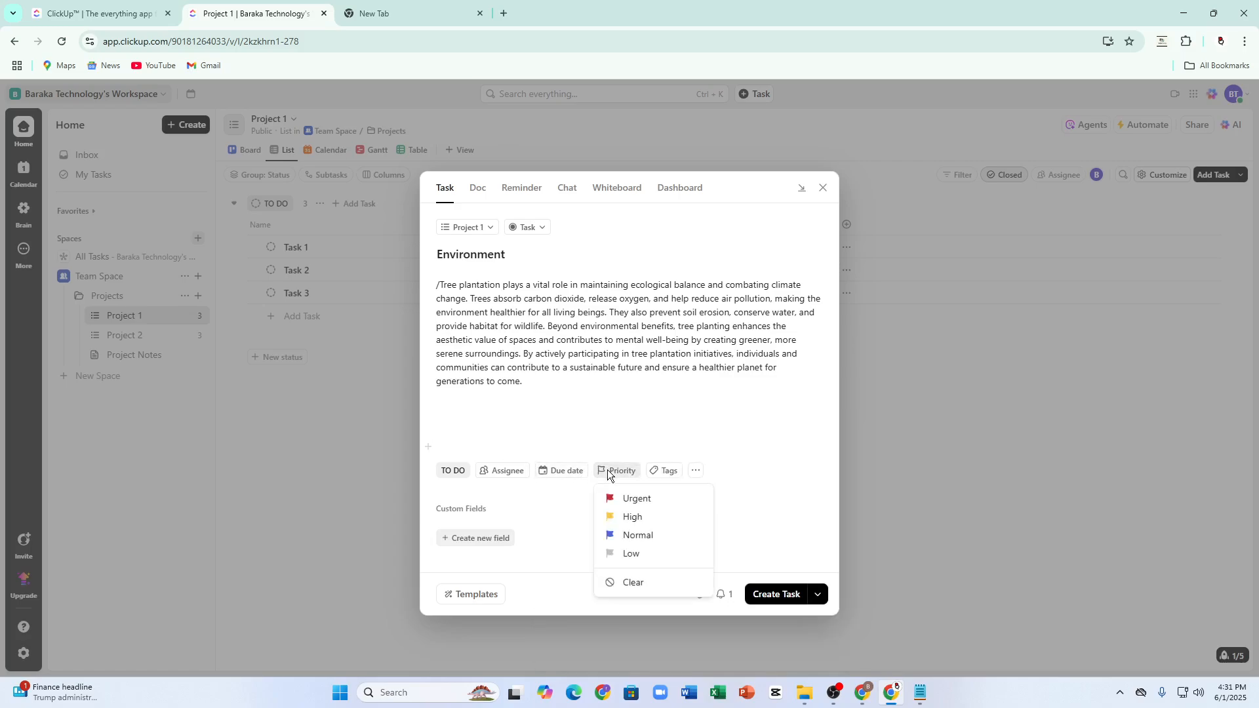
pyautogui.click(551, 541)
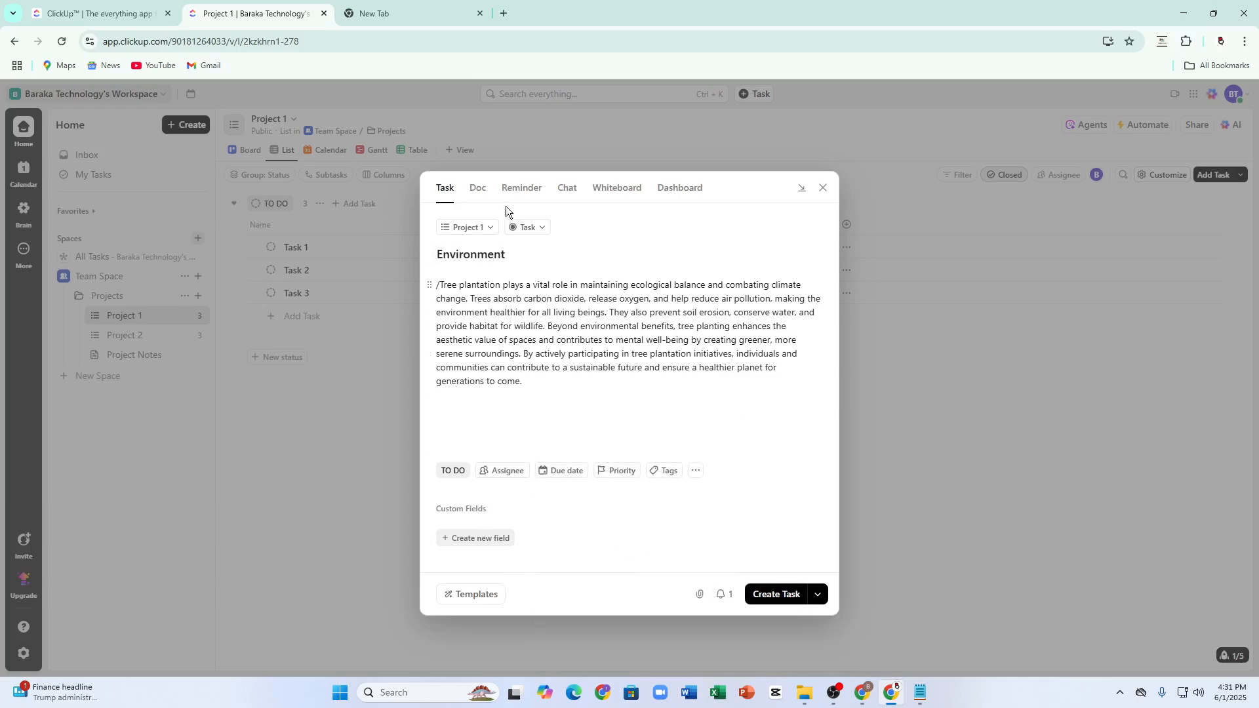
pyautogui.click(519, 188)
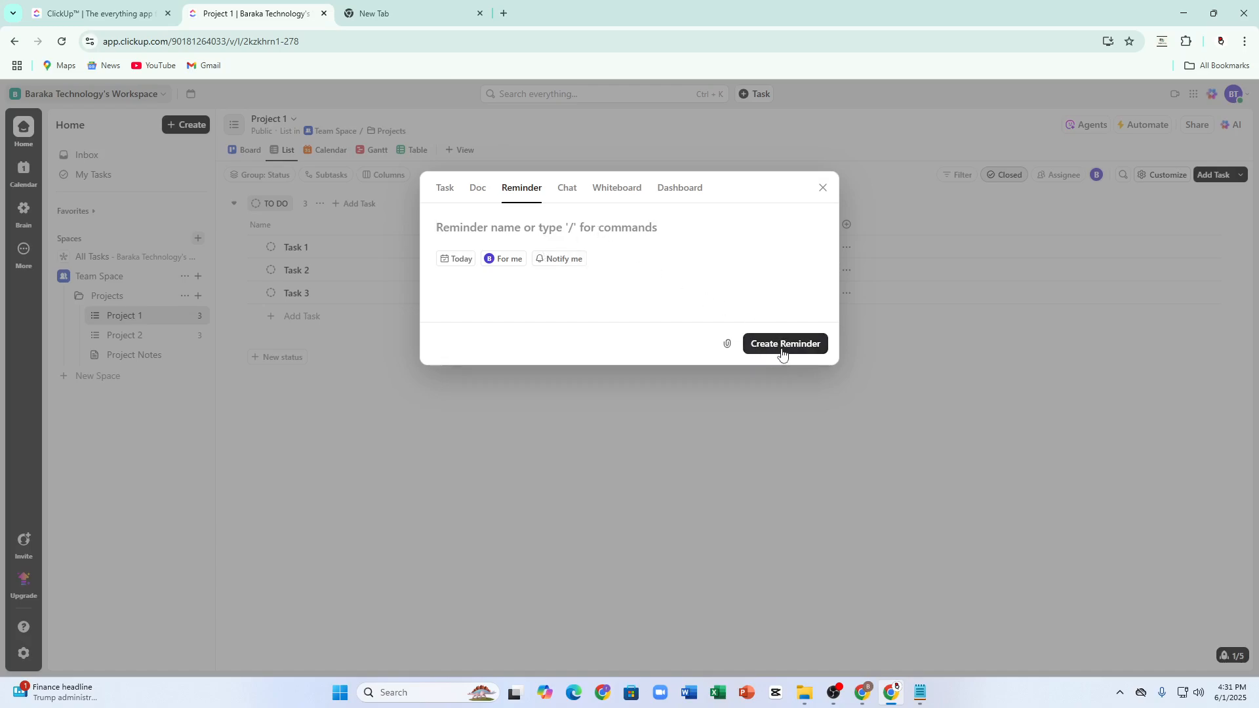
# View the Chat and Whiteboard creation forms, then close the creation dialog.
pyautogui.click(568, 192)
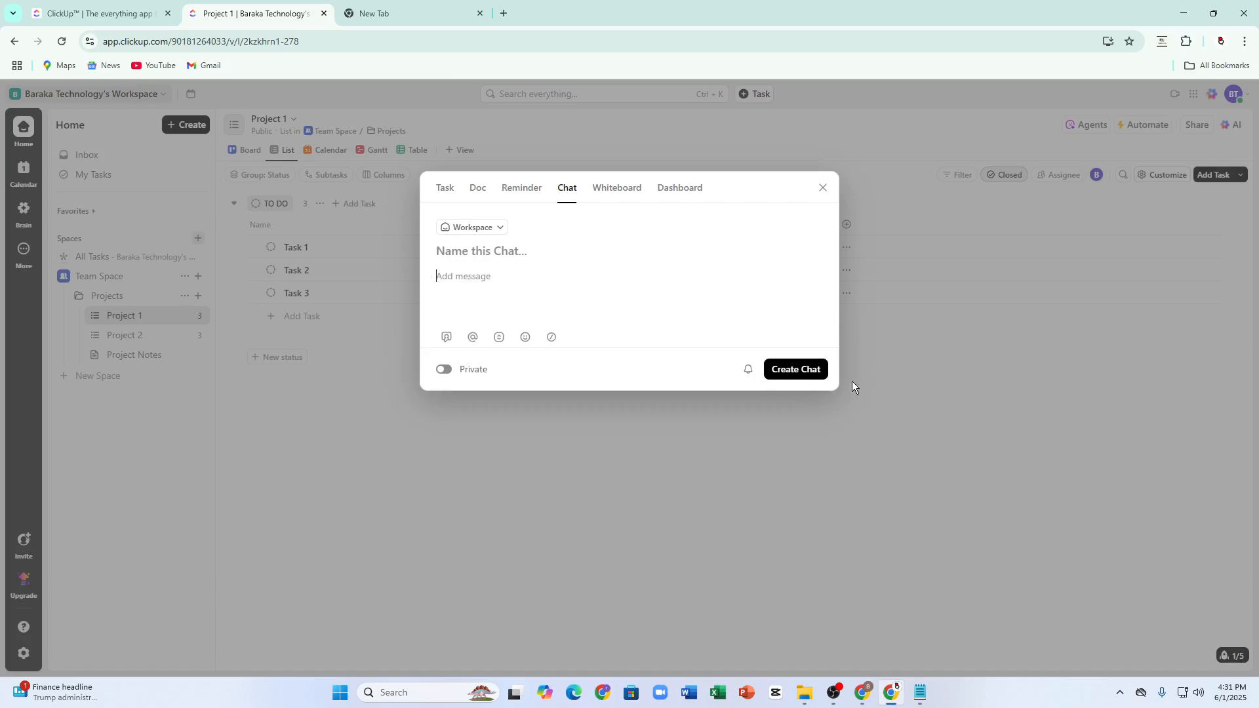
pyautogui.click(616, 191)
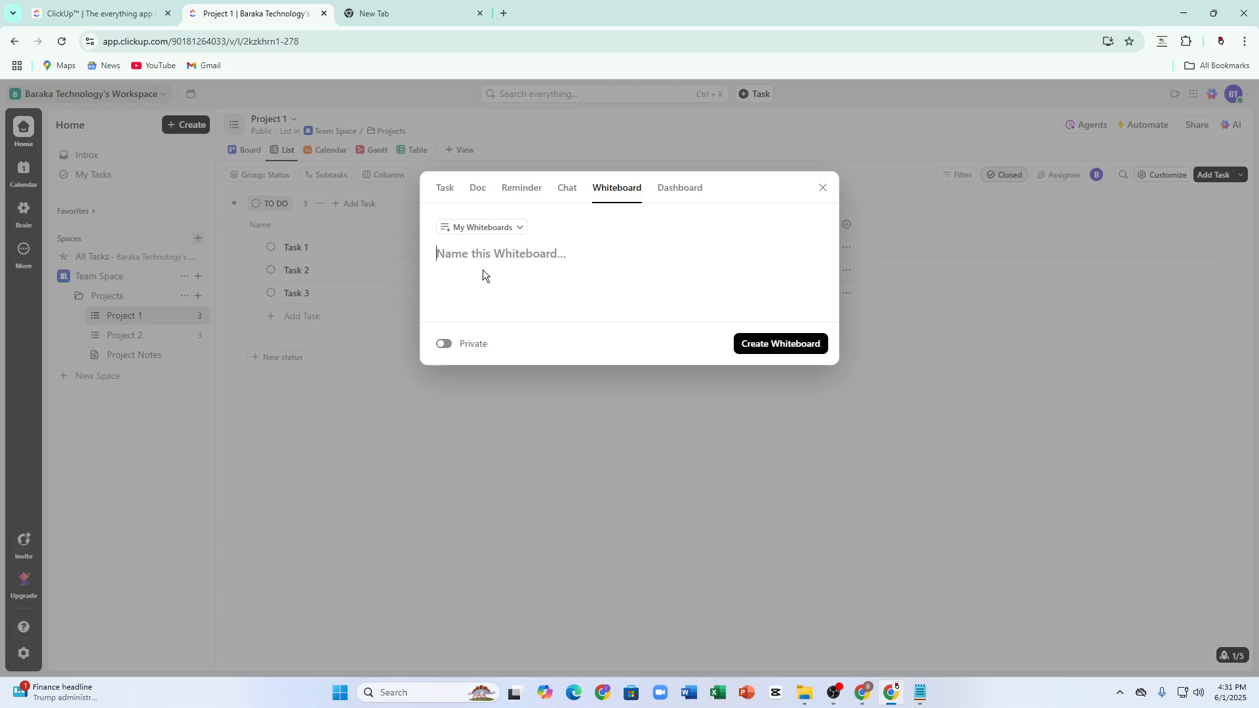
pyautogui.click(822, 189)
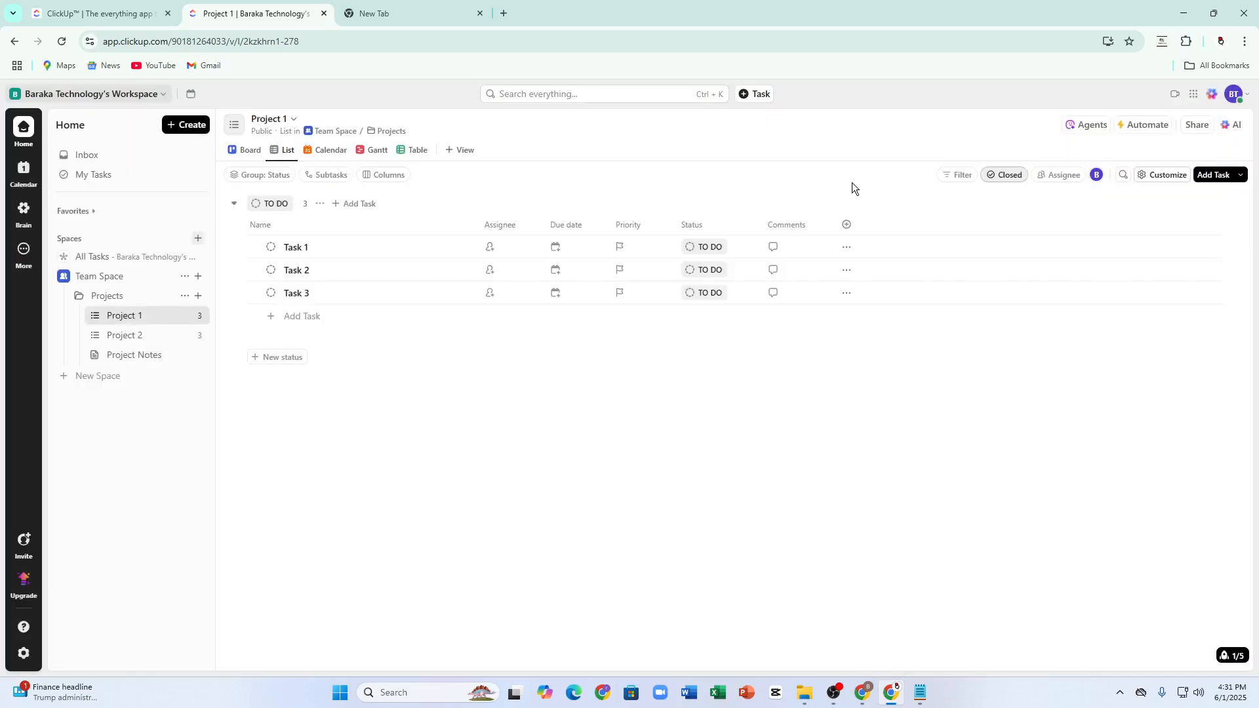
# Connect Google Calendar to the workspace calendar with the existing Google account, granting access to see and edit all its calendars.
pyautogui.click(20, 172)
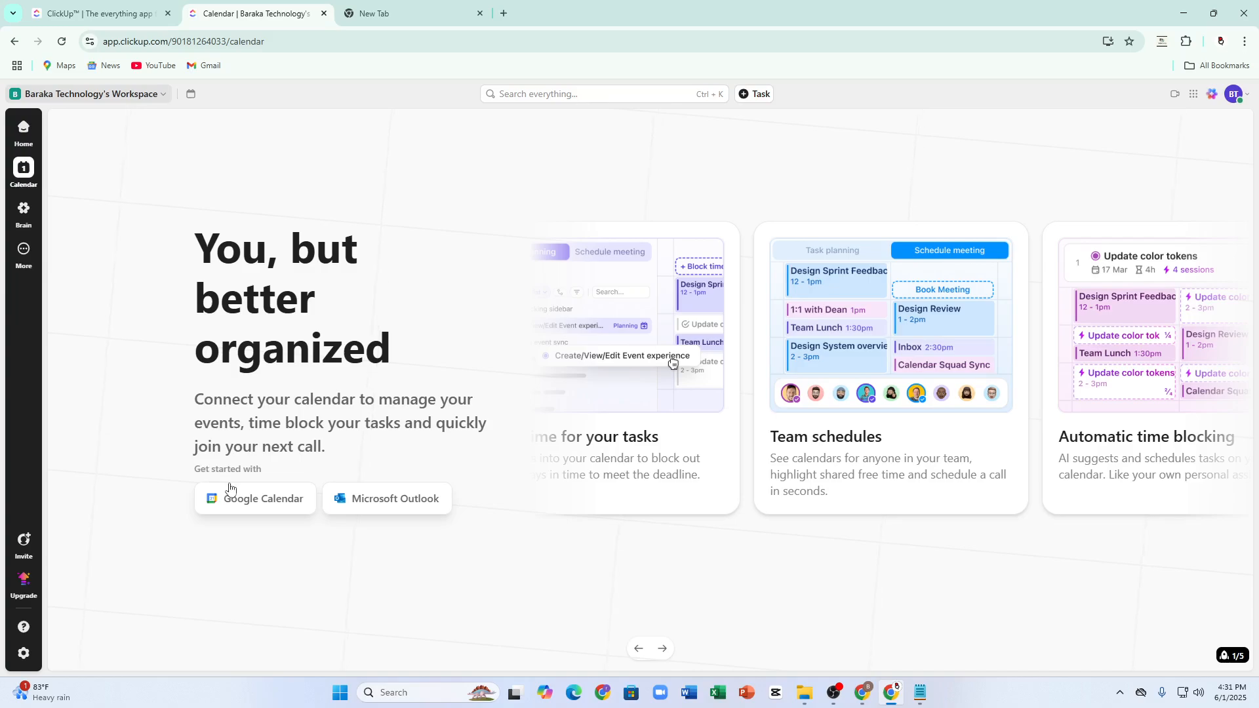
pyautogui.click(231, 508)
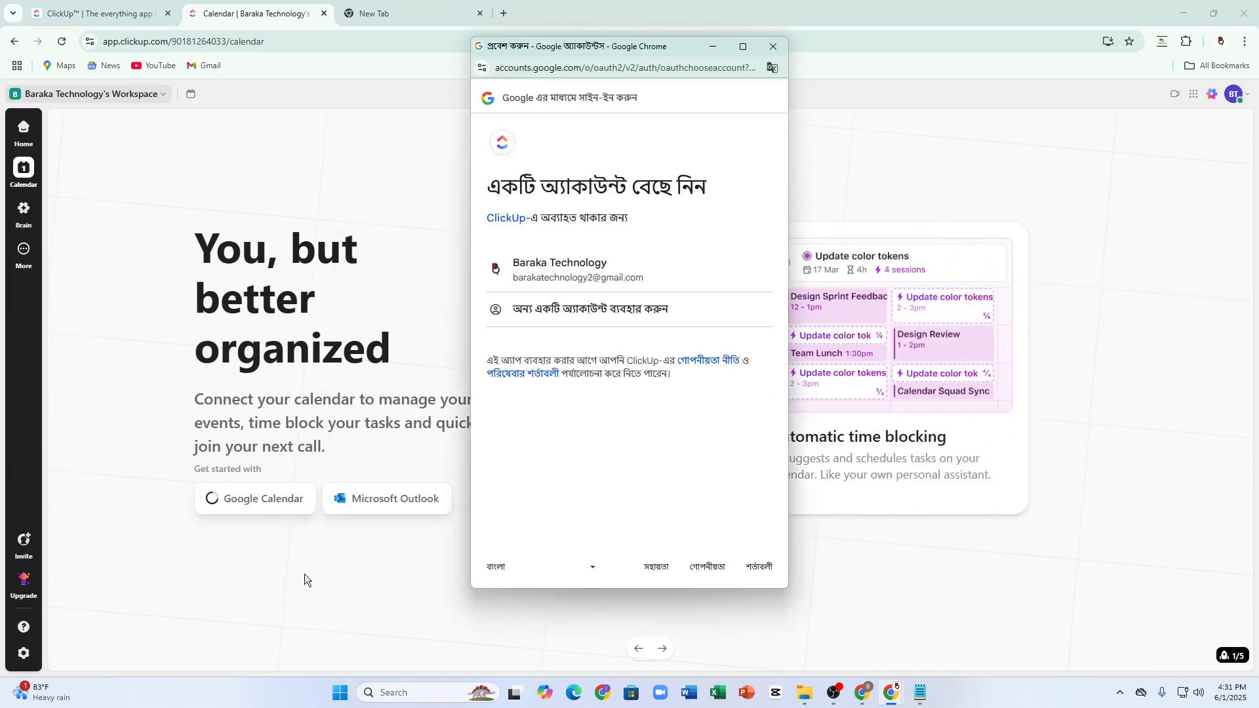
pyautogui.click(596, 283)
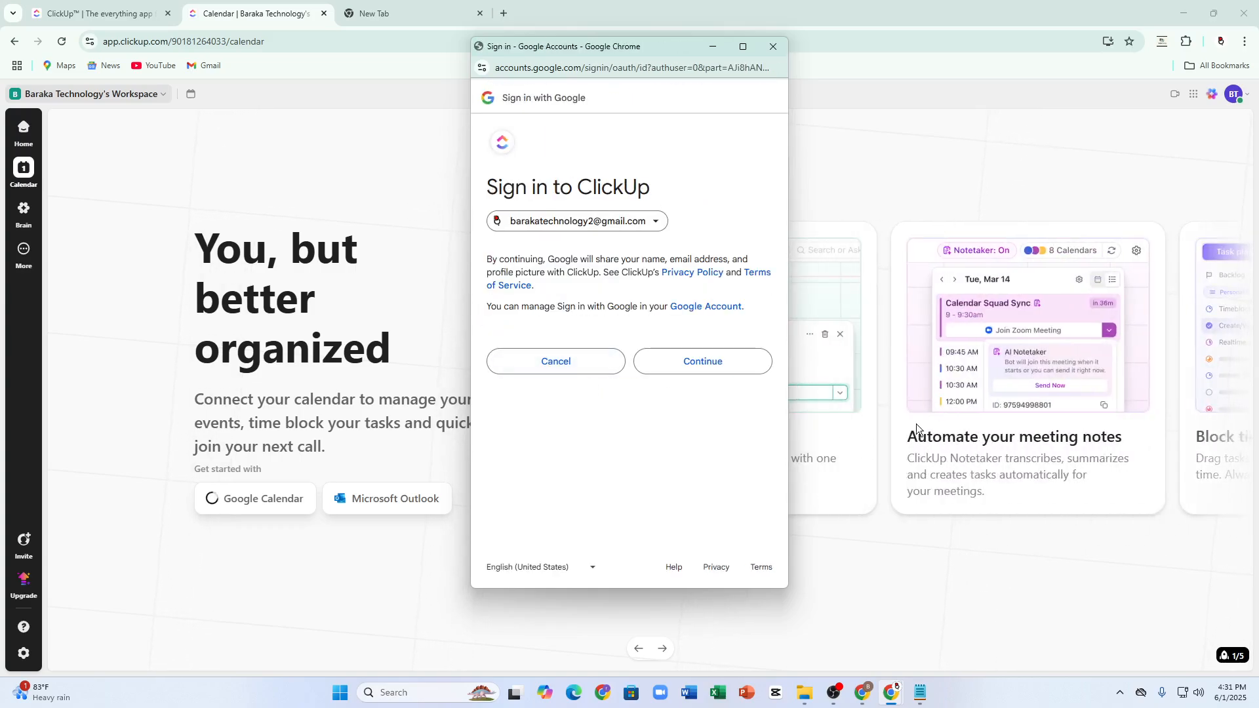
pyautogui.click(719, 356)
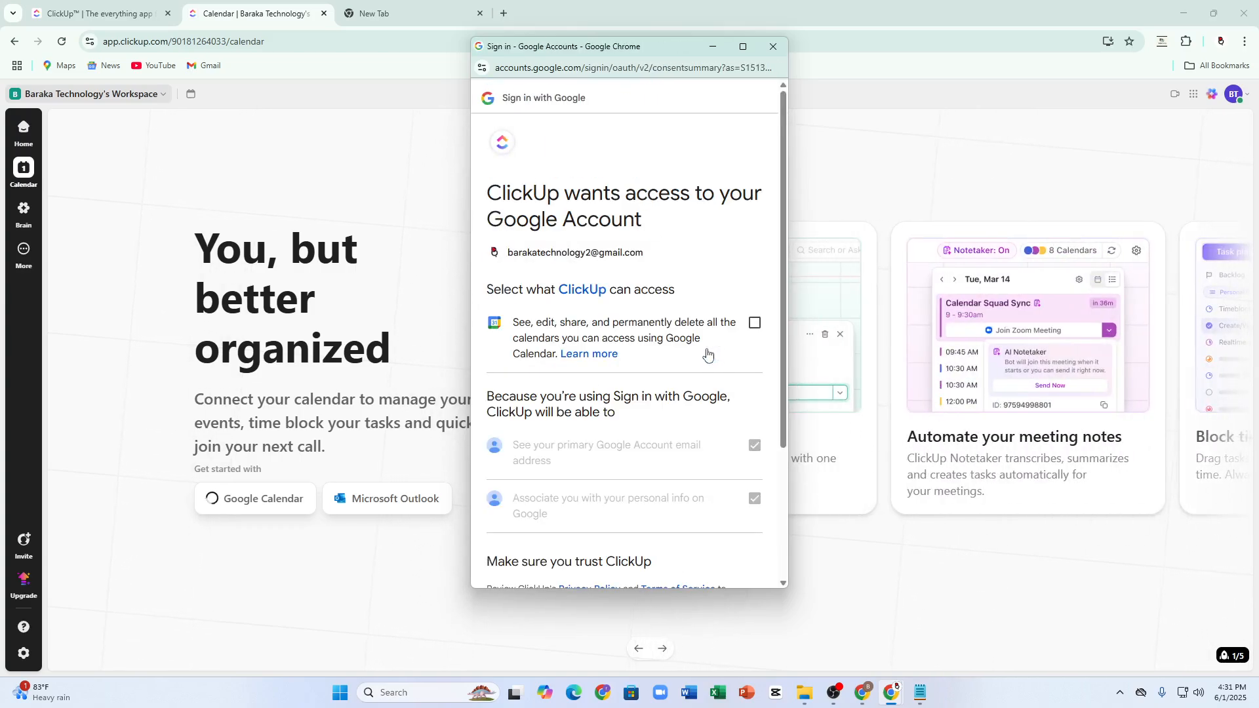
pyautogui.click(755, 323)
pyautogui.scroll(-3, 646, 364)
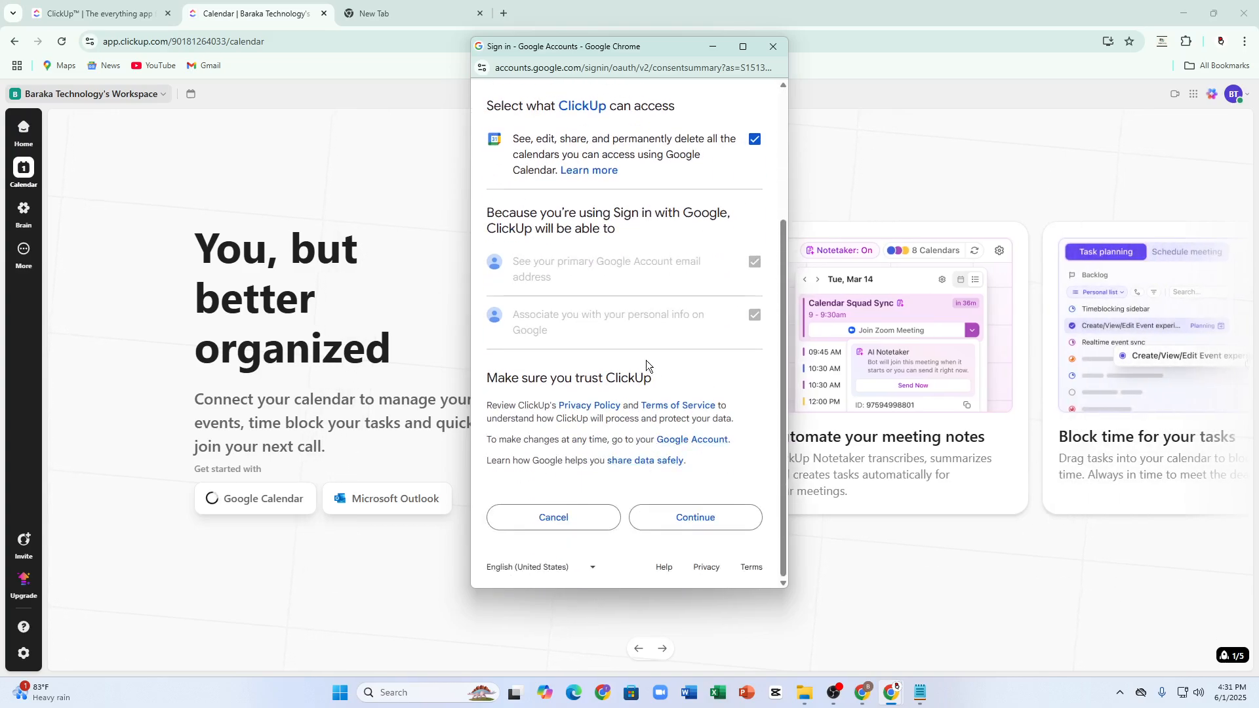
pyautogui.click(656, 514)
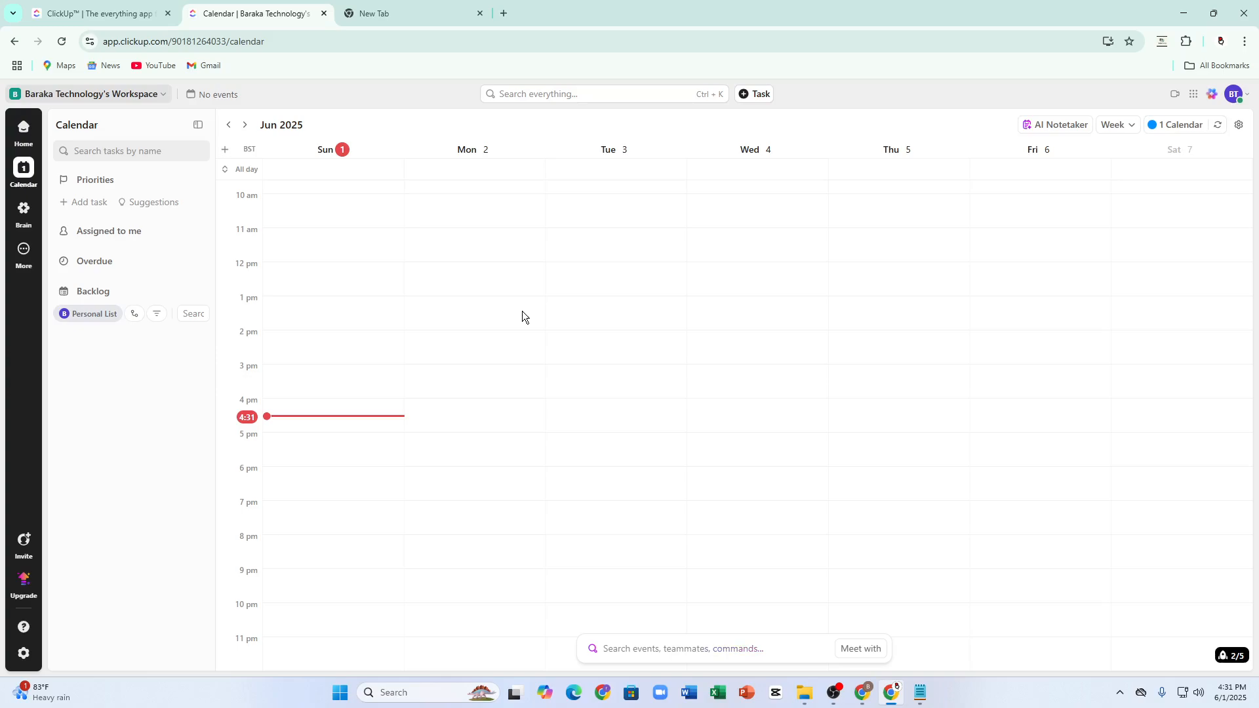
# Draft a calendar event on Jun 4, 2025 from 11:00 AM to 12:00 PM and view its title and date fields.
pyautogui.click(399, 250)
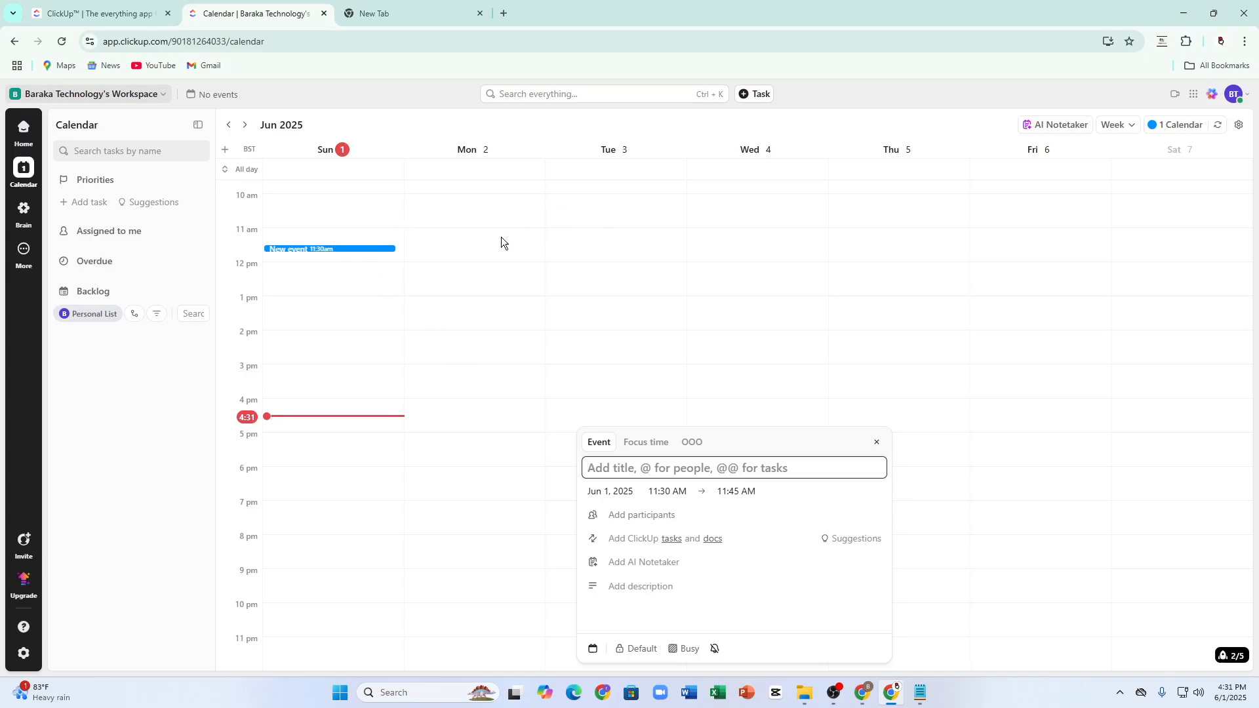
pyautogui.press('Escape')
pyautogui.click(791, 254)
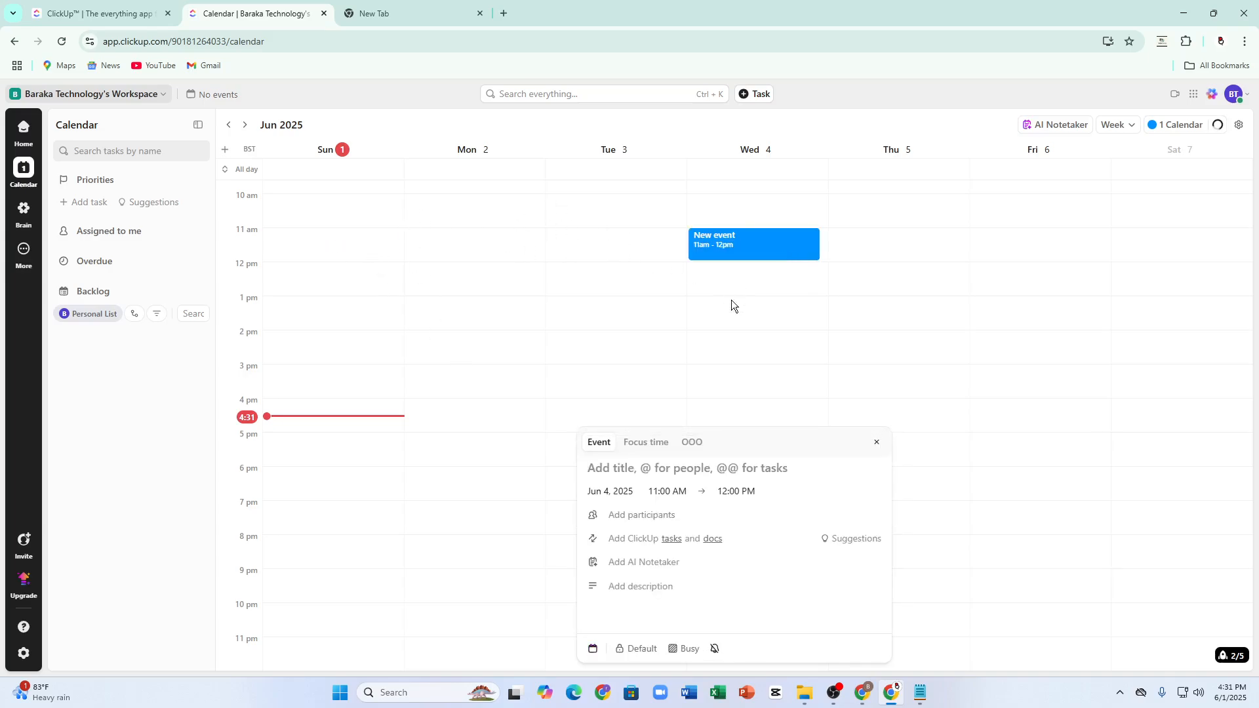
pyautogui.click(618, 466)
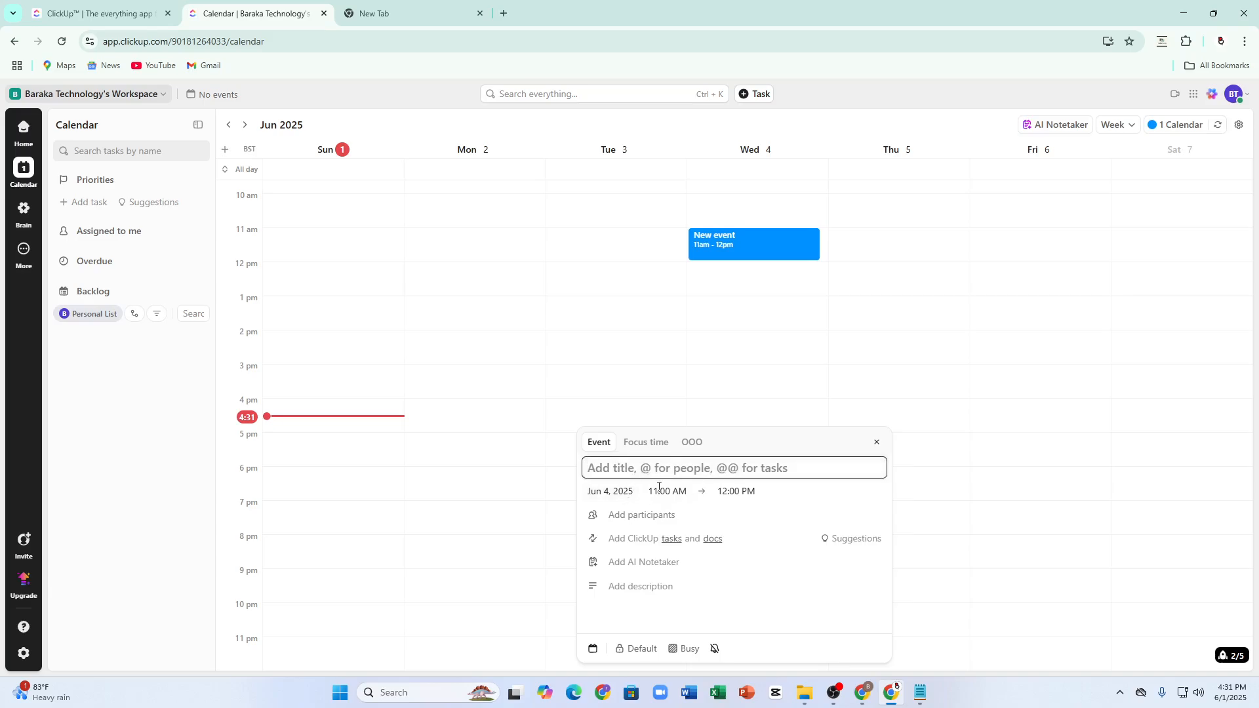
pyautogui.click(609, 496)
pyautogui.click(839, 478)
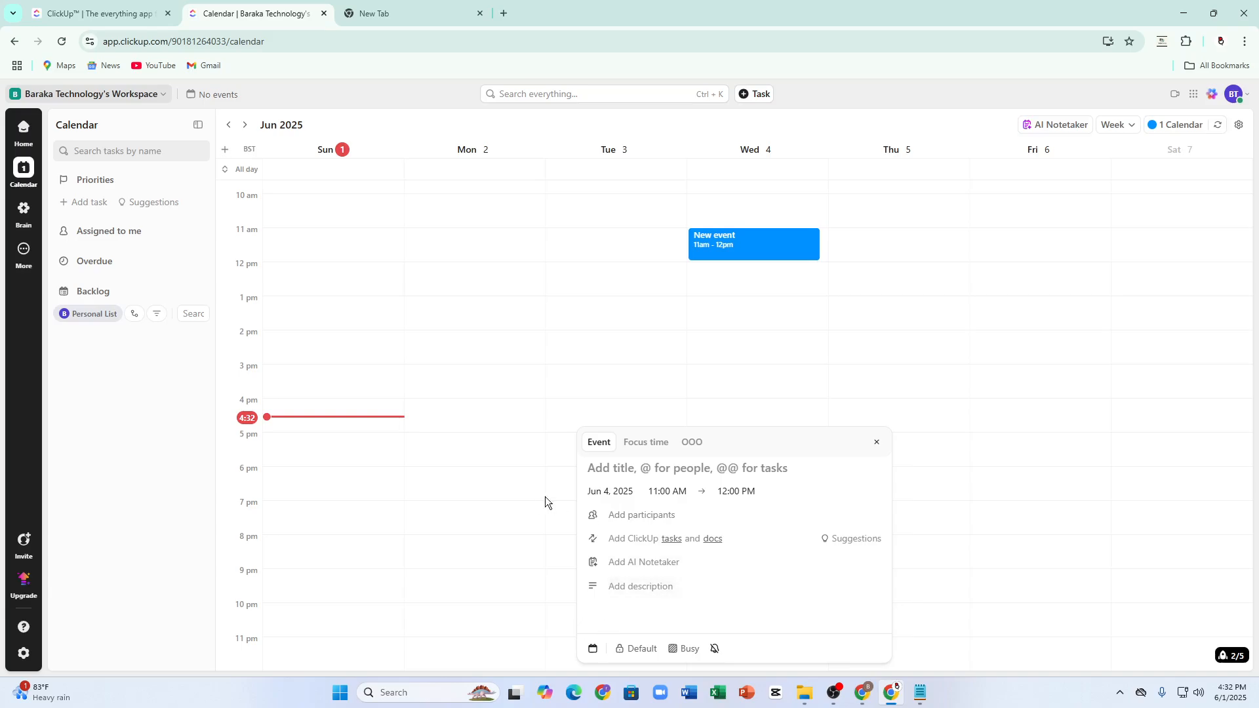
# Discard the event draft and view the list choices for the calendar's Backlog.
pyautogui.doubleClick(88, 292)
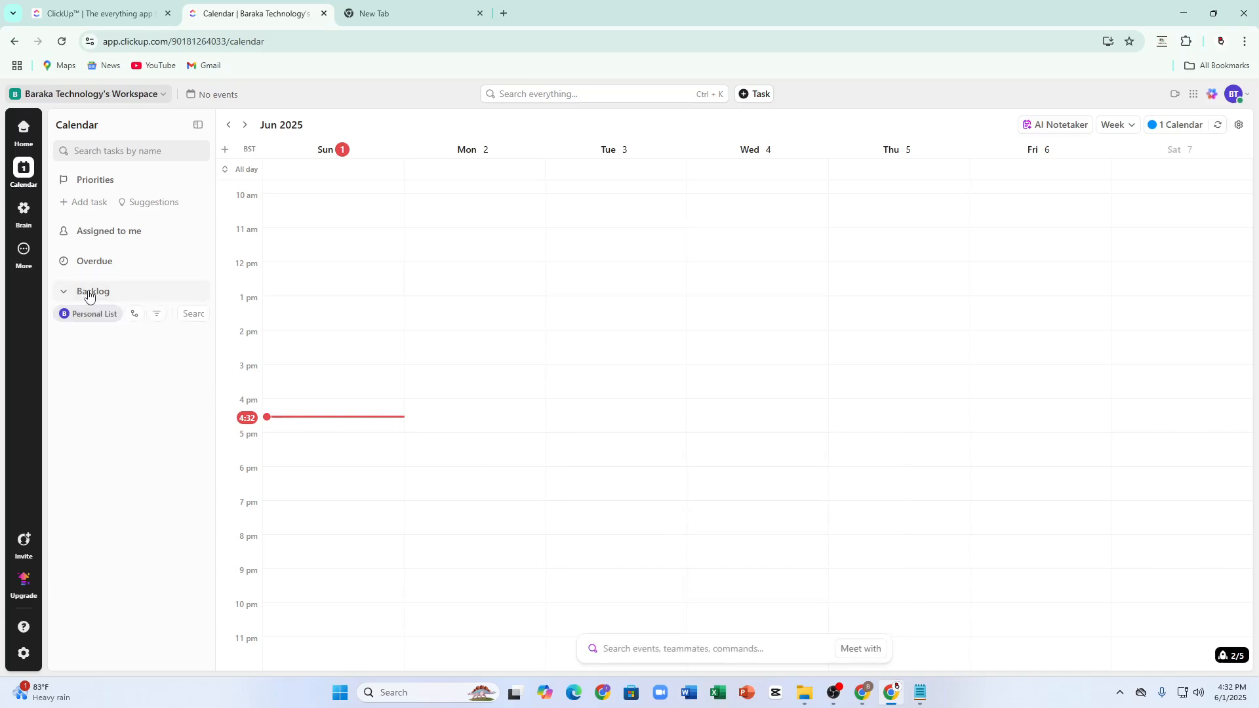
pyautogui.click(88, 314)
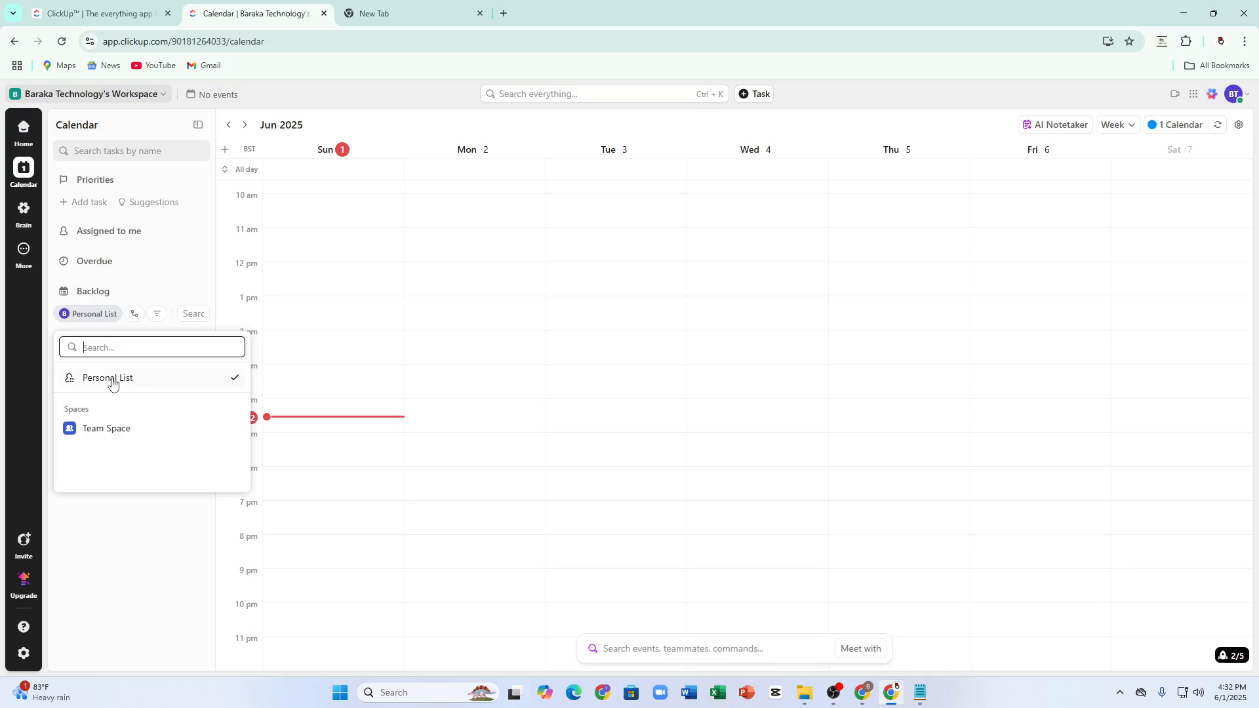
# Examine the features offered on the Brain page, view the StandUp report form, and leave it.
pyautogui.click(23, 212)
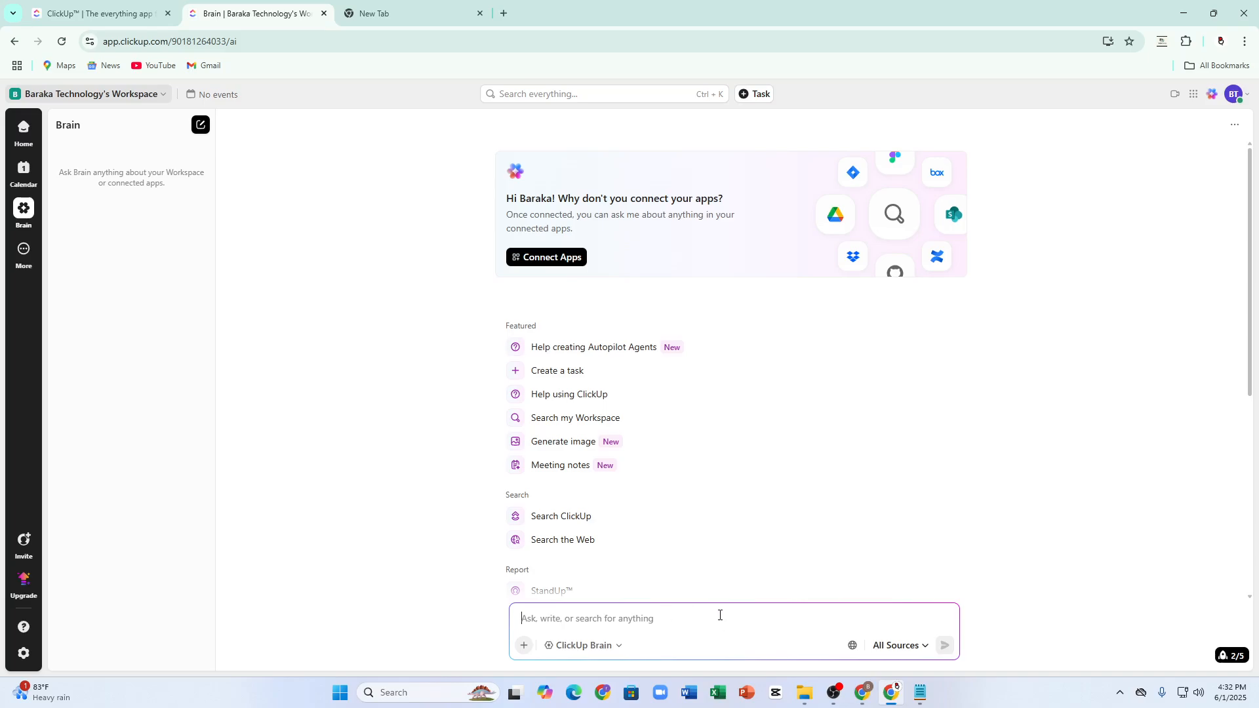
pyautogui.scroll(-5, 663, 497)
pyautogui.scroll(3, 651, 489)
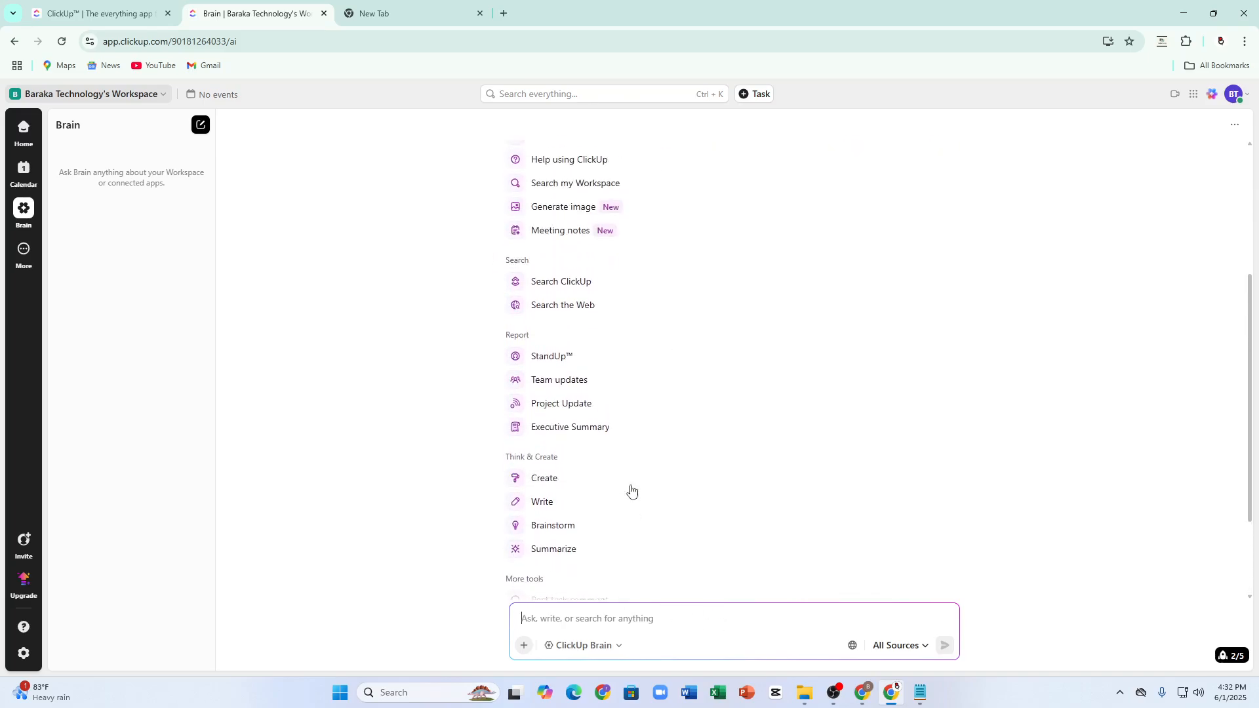
pyautogui.click(556, 423)
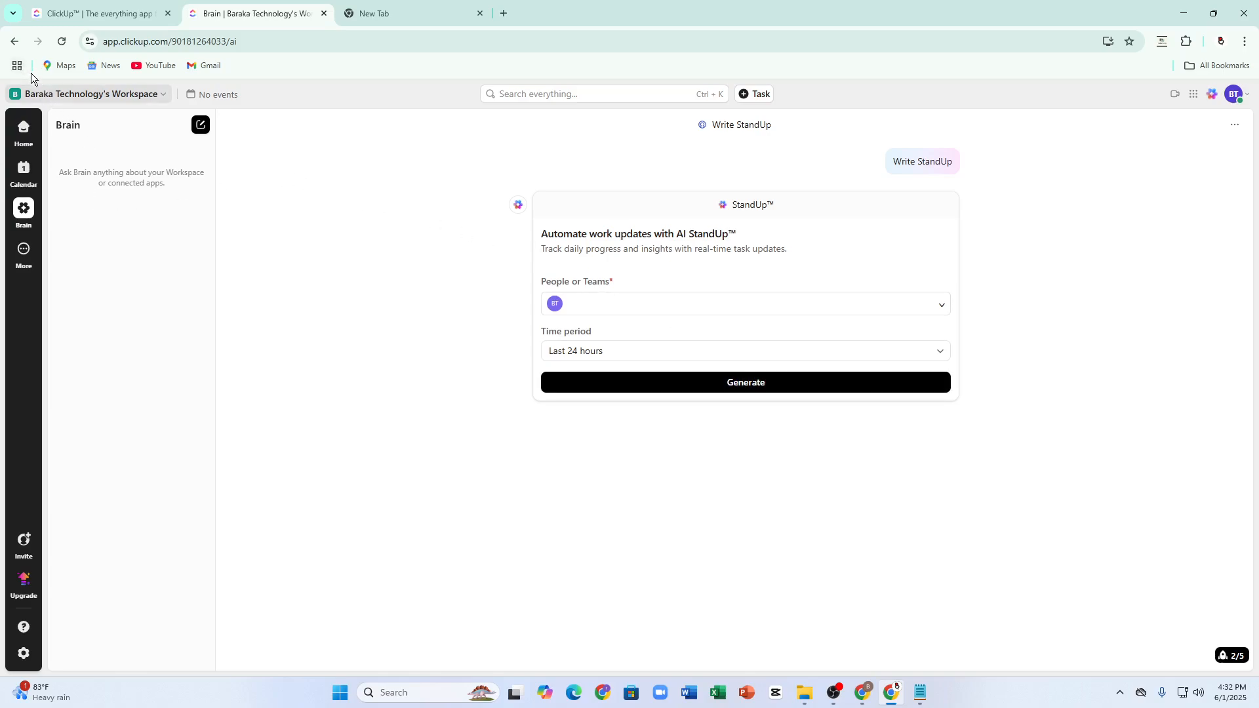
pyautogui.click(14, 41)
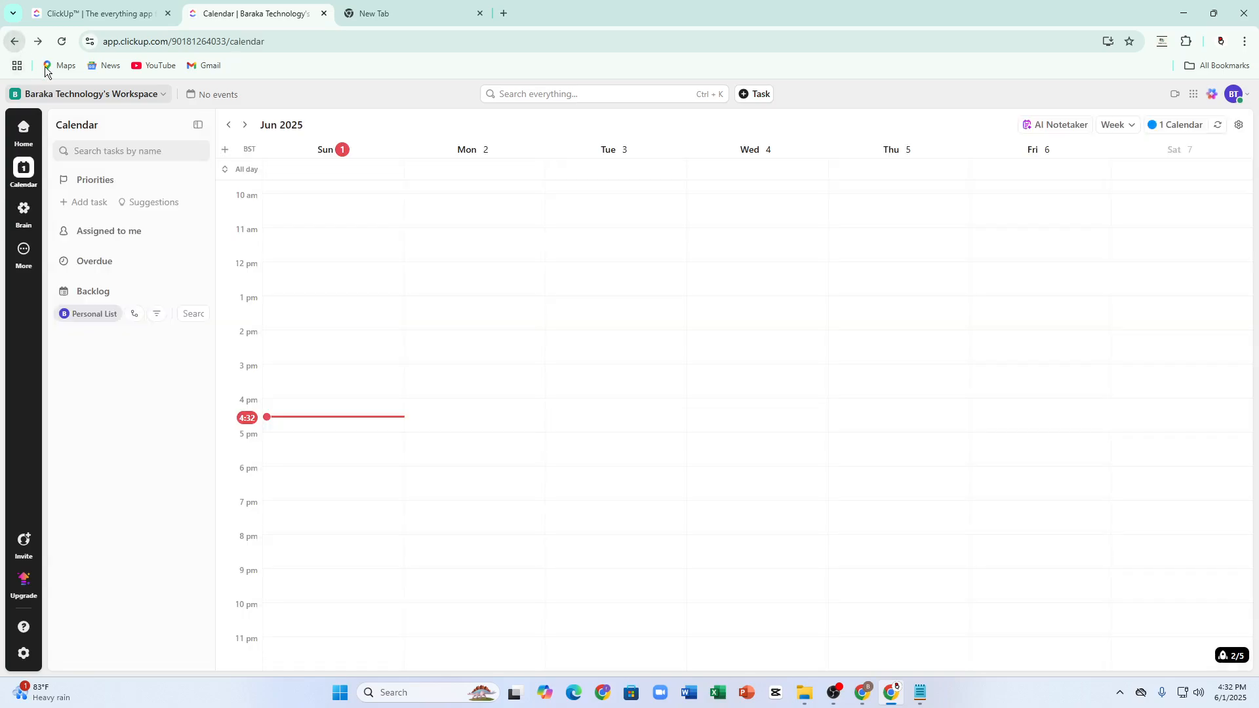
# From Brain, begin connecting G-Drive with permissions set for personal use.
pyautogui.click(24, 209)
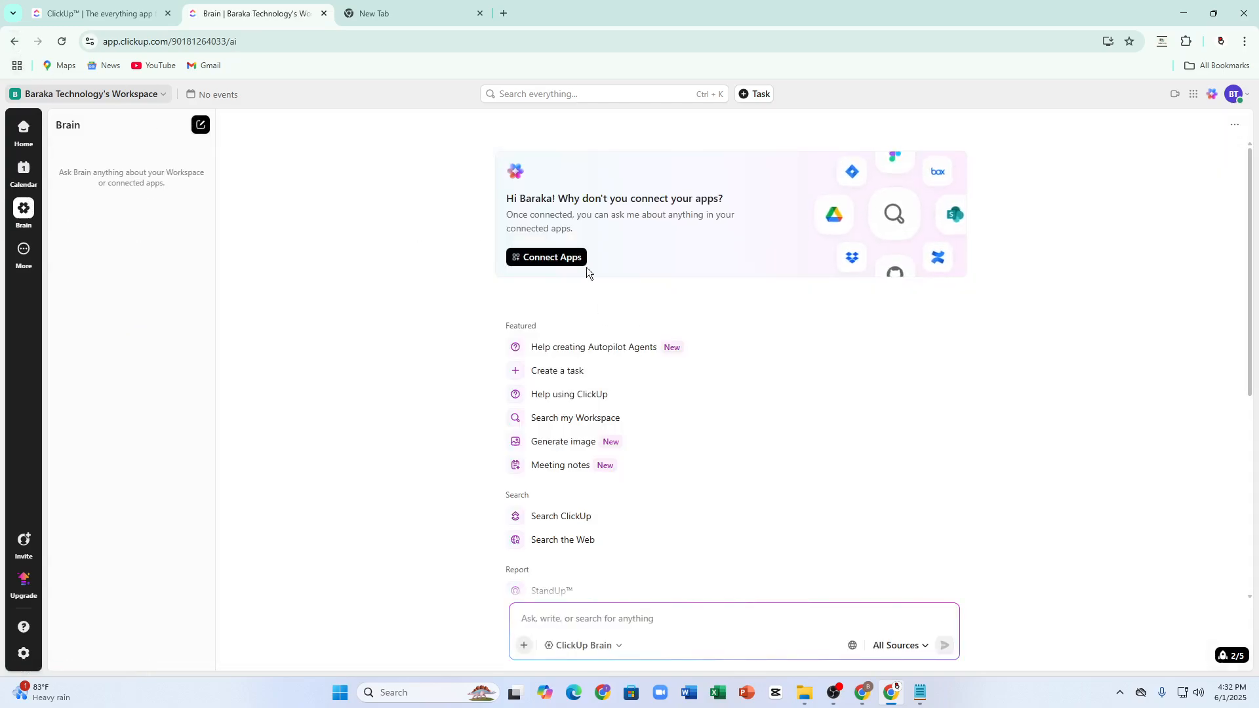
pyautogui.click(547, 260)
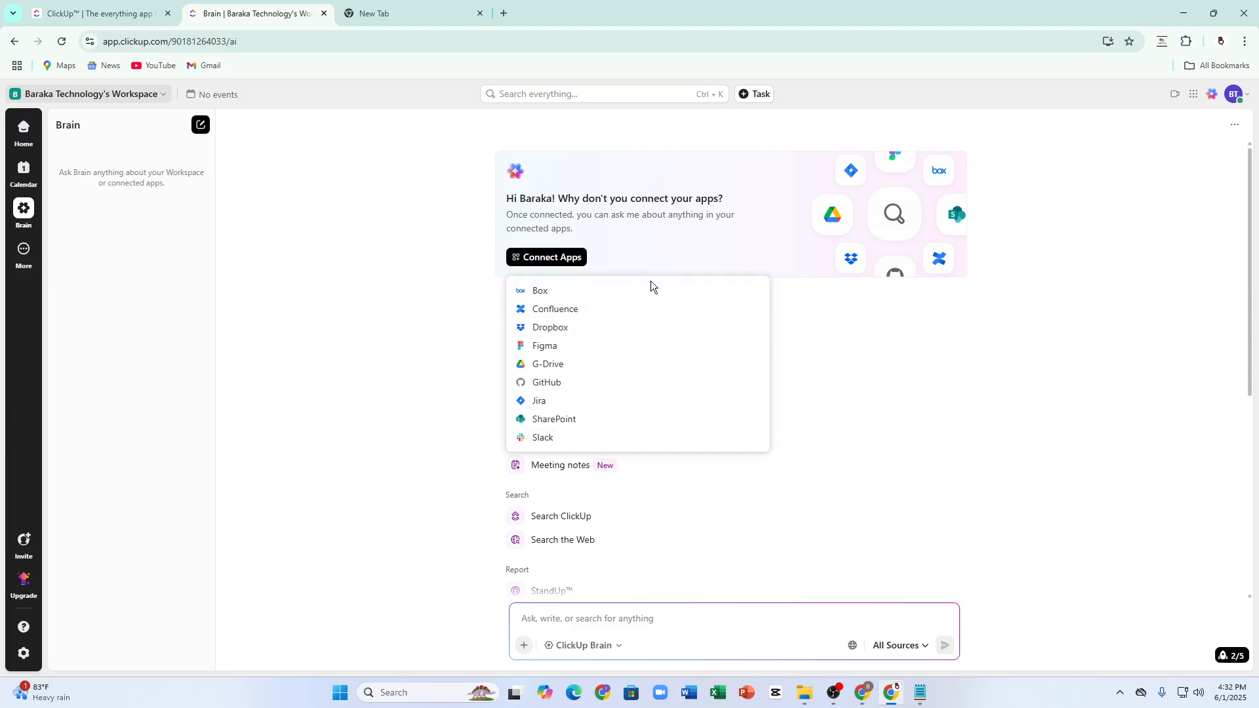
pyautogui.click(593, 364)
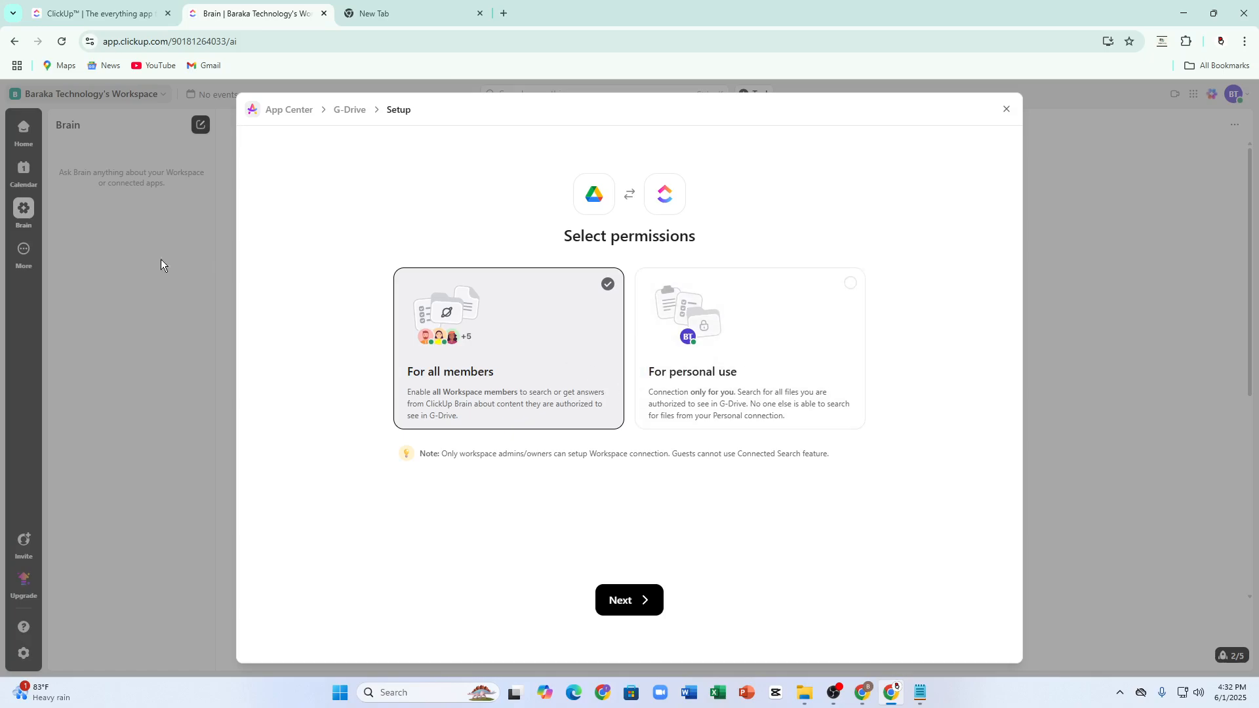
pyautogui.click(640, 320)
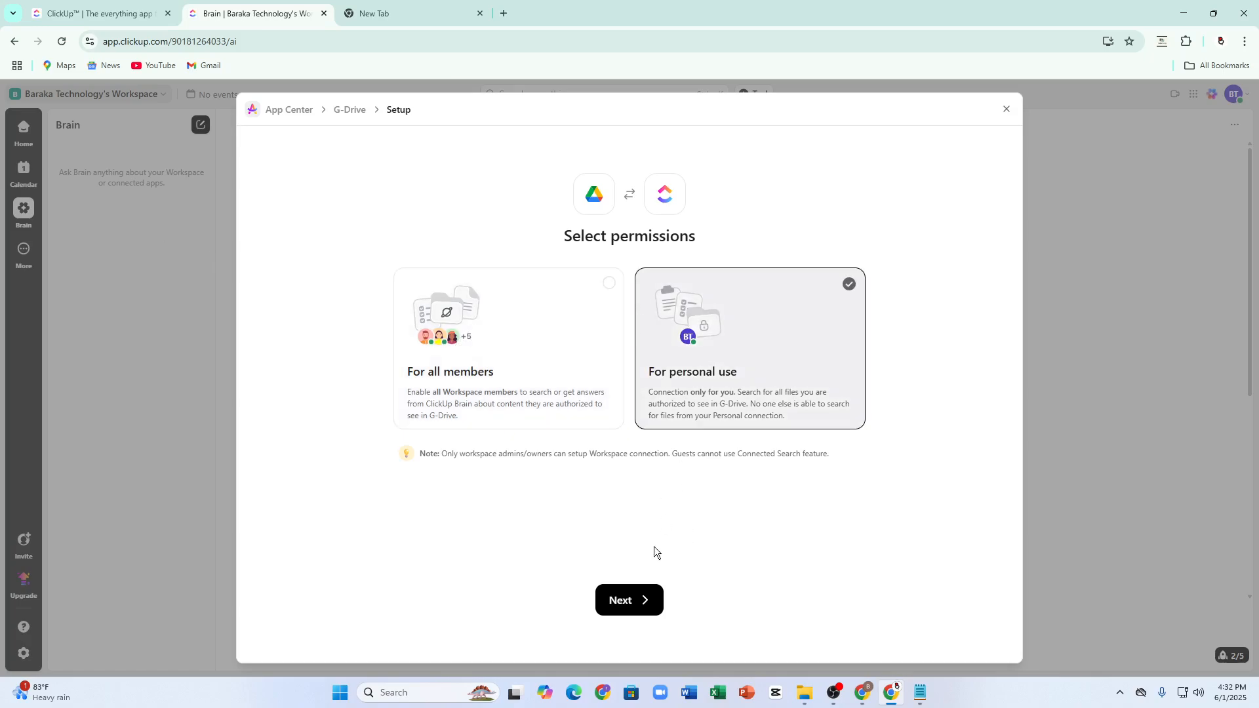
pyautogui.click(639, 598)
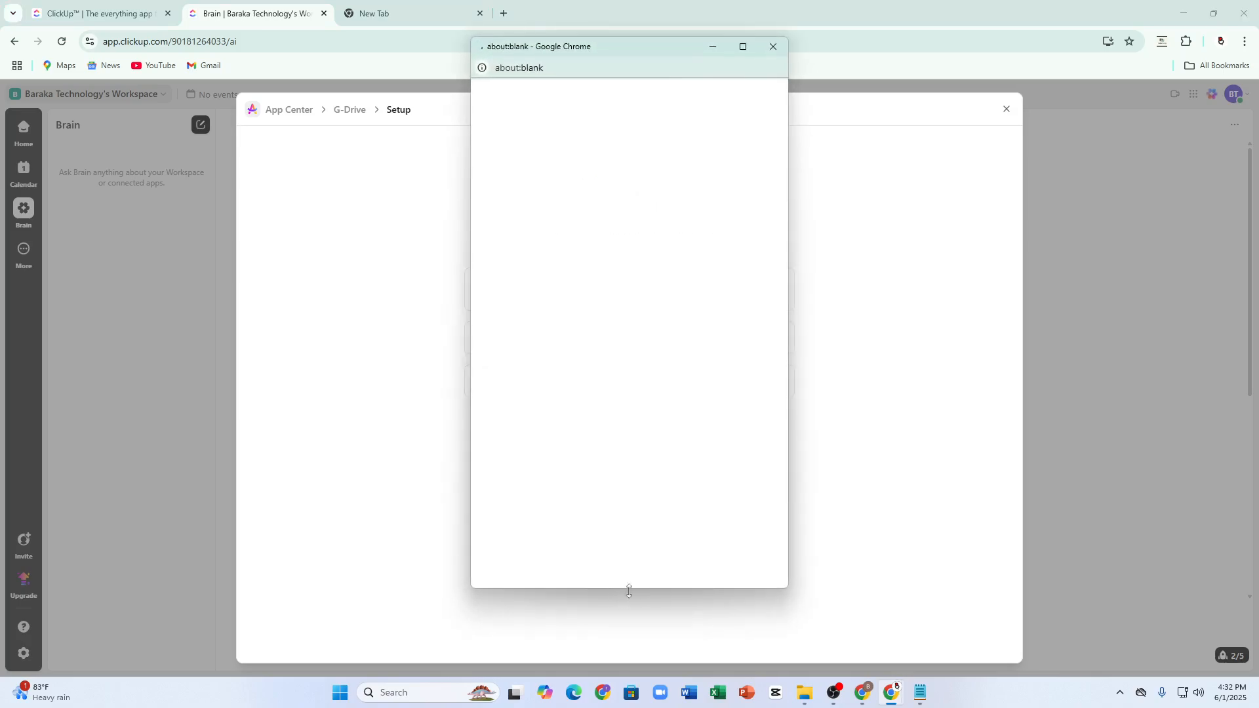
# Authorize the G-Drive connection with the existing Google account, granting all requested Drive access, and finish the setup.
pyautogui.click(650, 269)
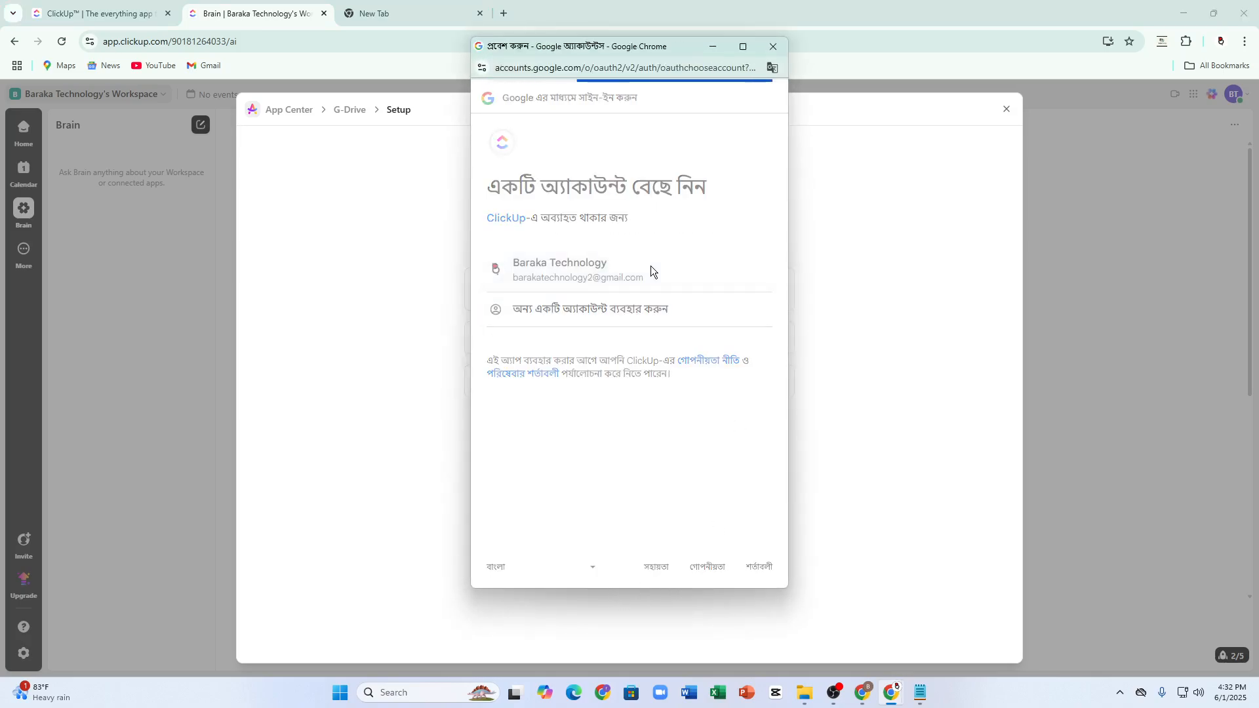
pyautogui.click(736, 360)
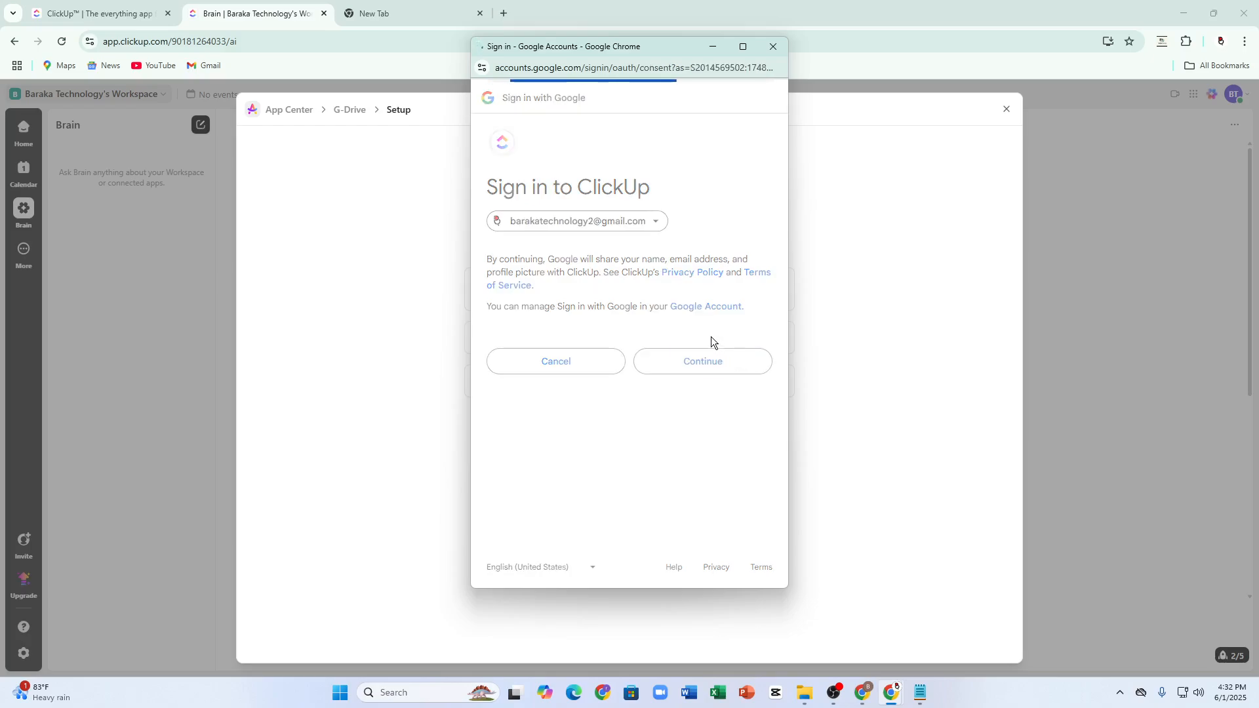
pyautogui.click(554, 350)
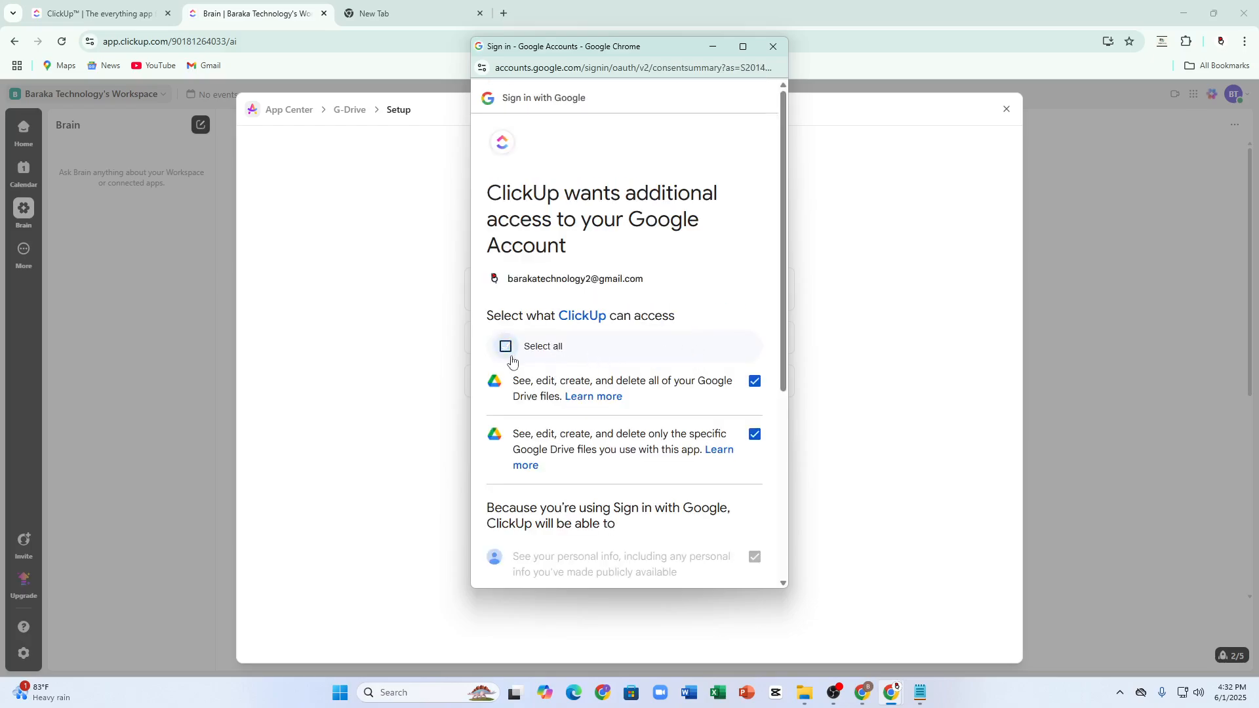
pyautogui.scroll(-5, 695, 504)
pyautogui.click(712, 528)
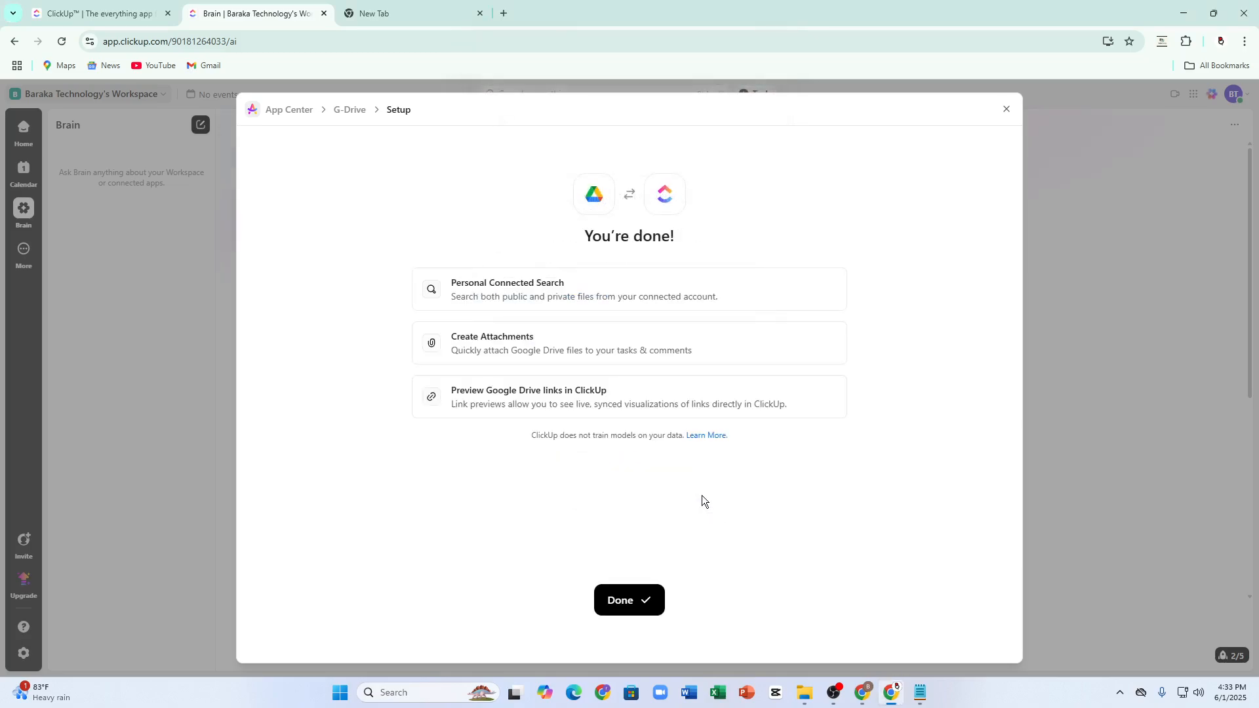
pyautogui.click(619, 600)
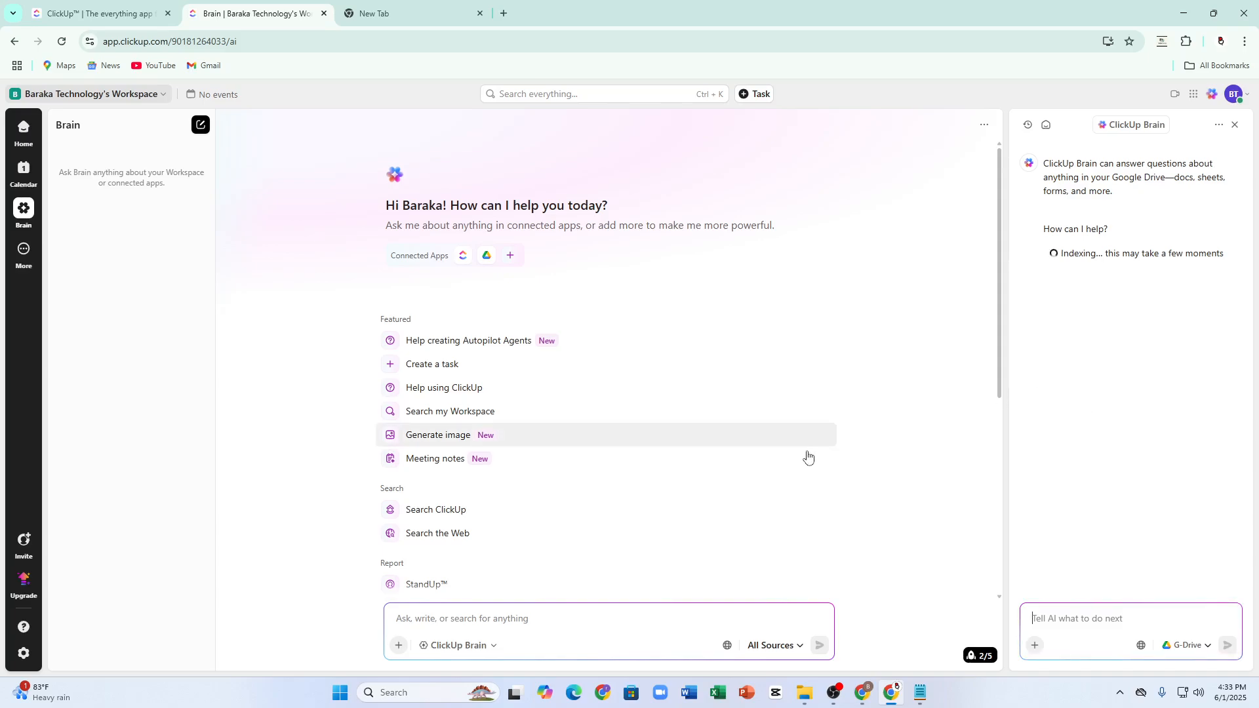
# Examine the remaining Brain tools and the role choices for inviting people, then cancel the invitation.
pyautogui.scroll(-5, 806, 455)
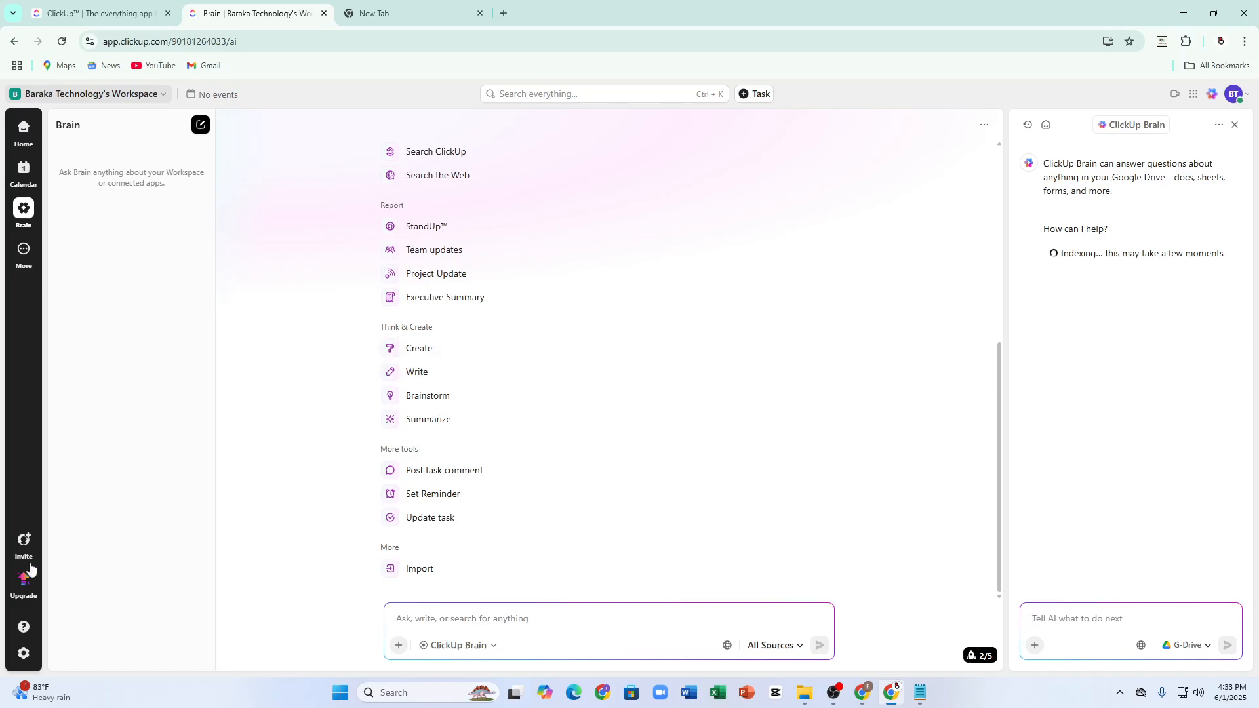
pyautogui.click(24, 542)
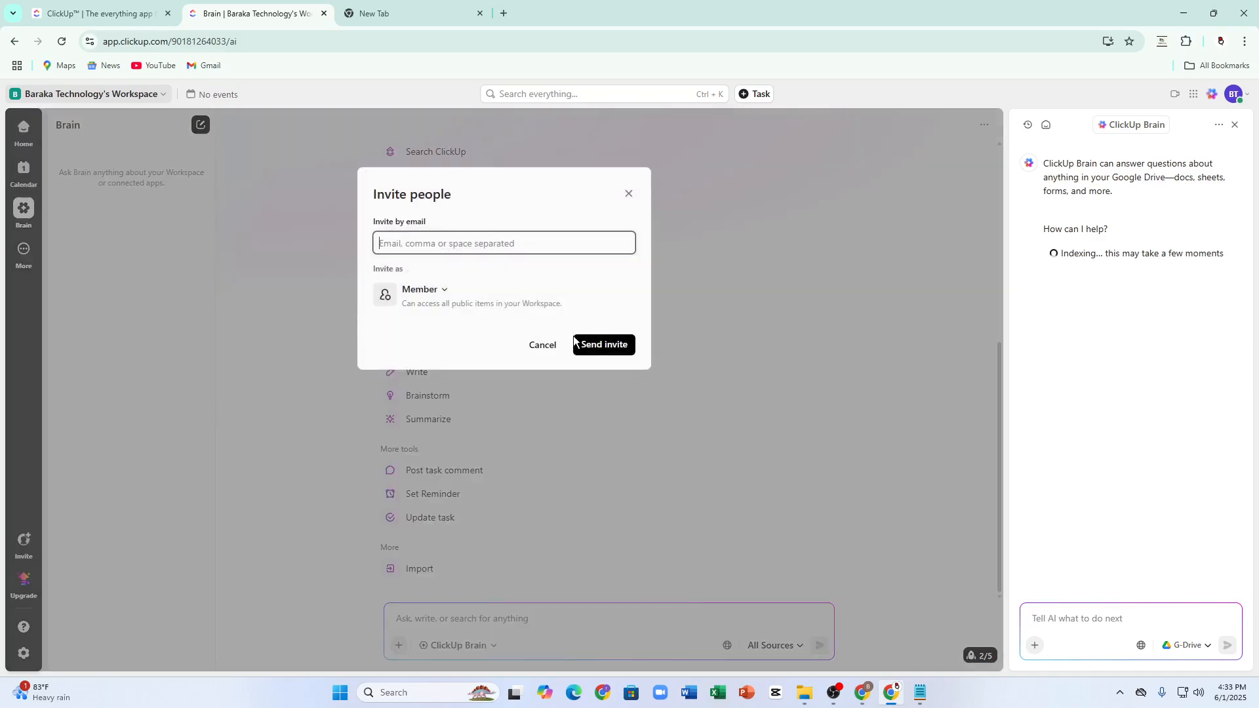
pyautogui.click(414, 269)
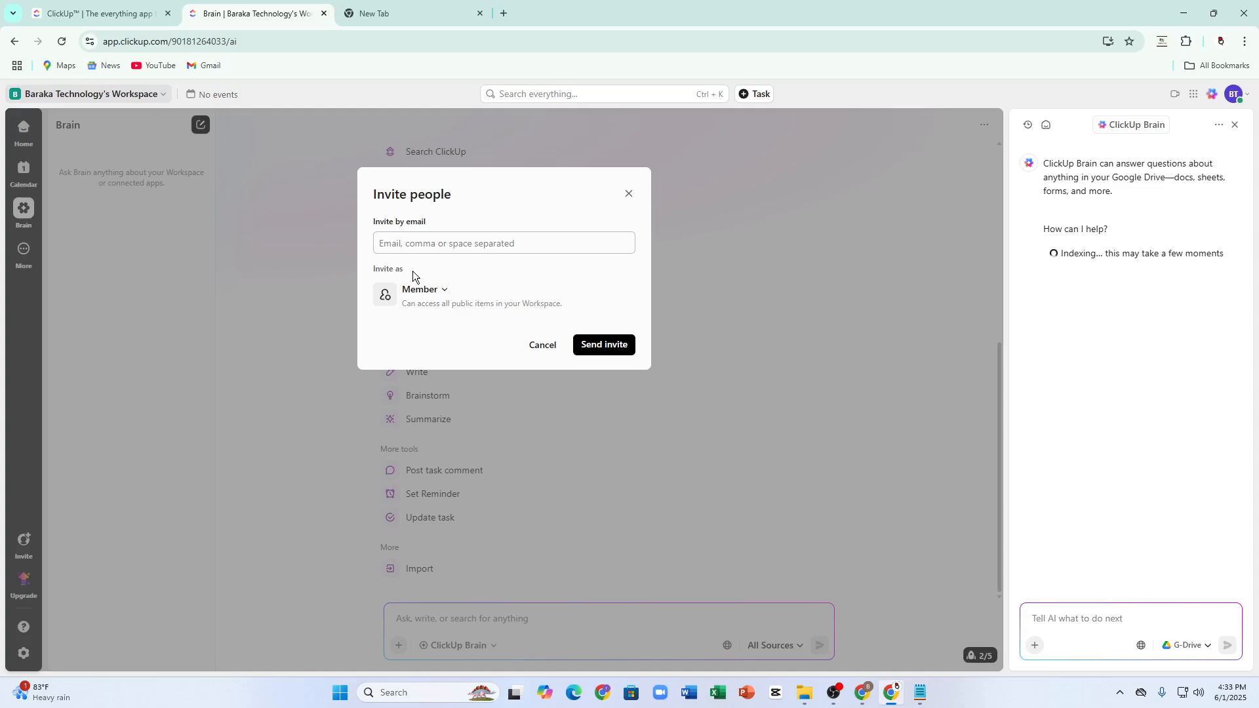
pyautogui.click(423, 298)
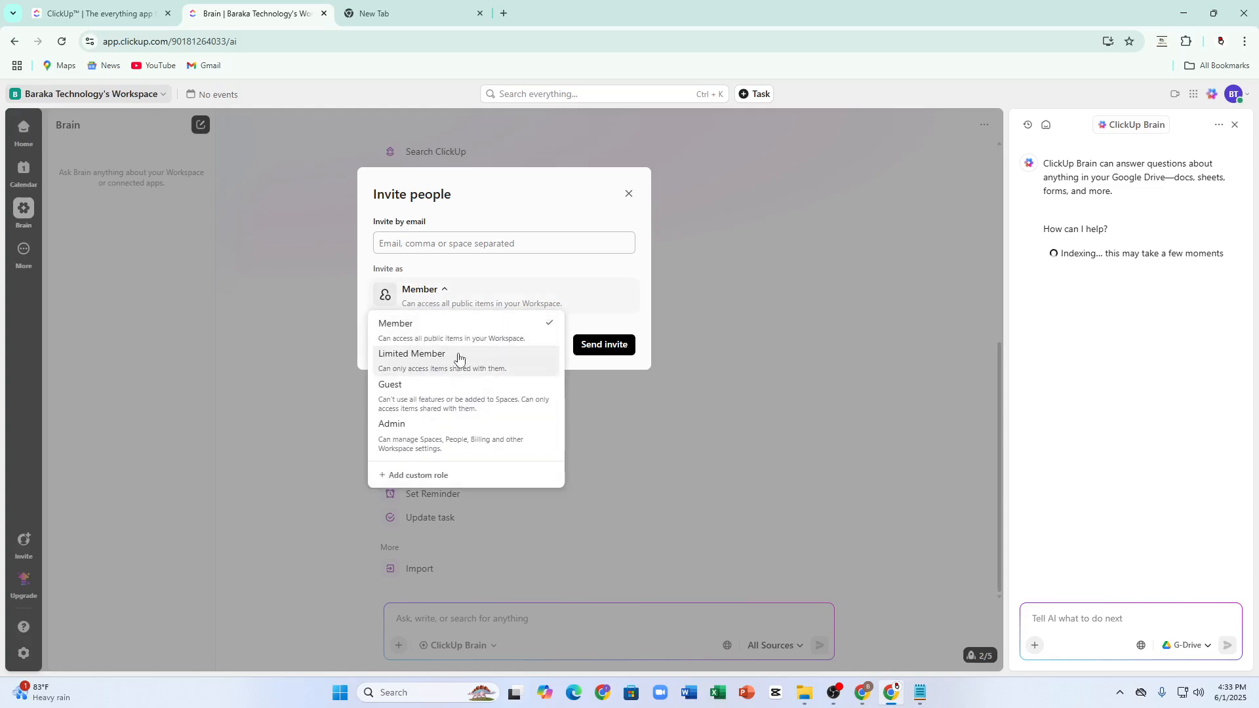
pyautogui.click(483, 303)
pyautogui.click(533, 346)
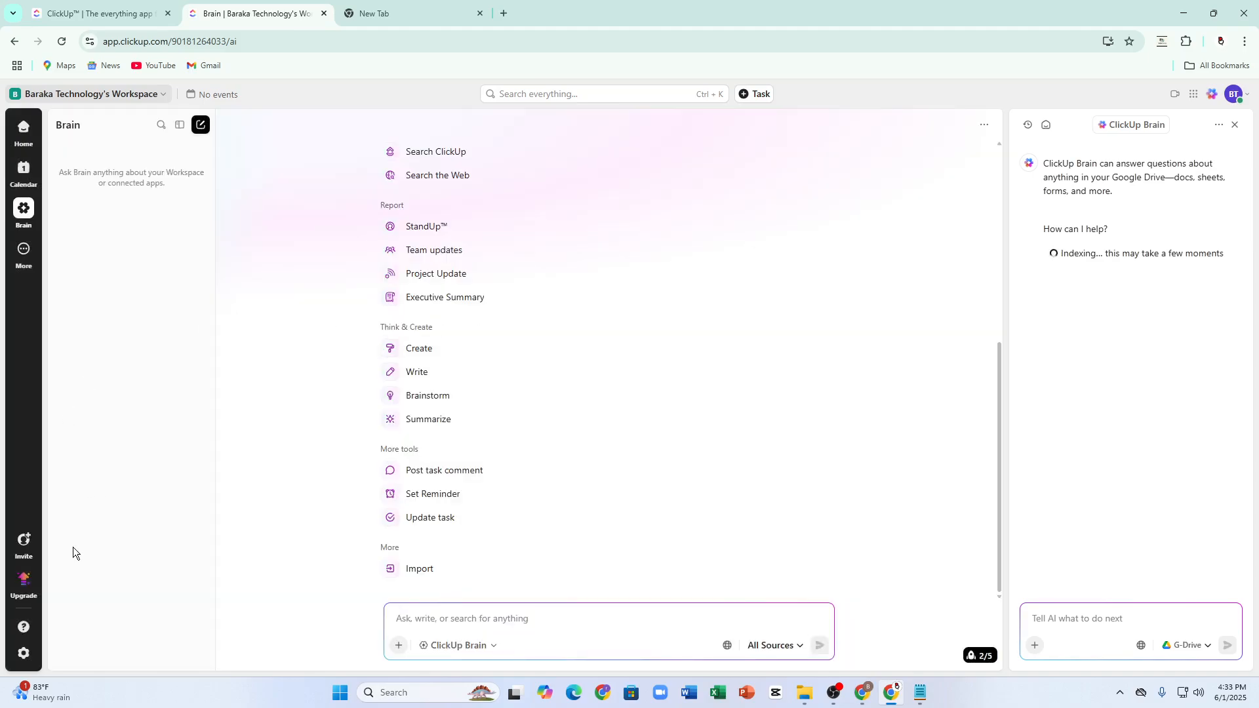
# Examine the upgrade plans and their pricing, comparing the Unlimited, Business, Business Plus and Enterprise features.
pyautogui.click(24, 581)
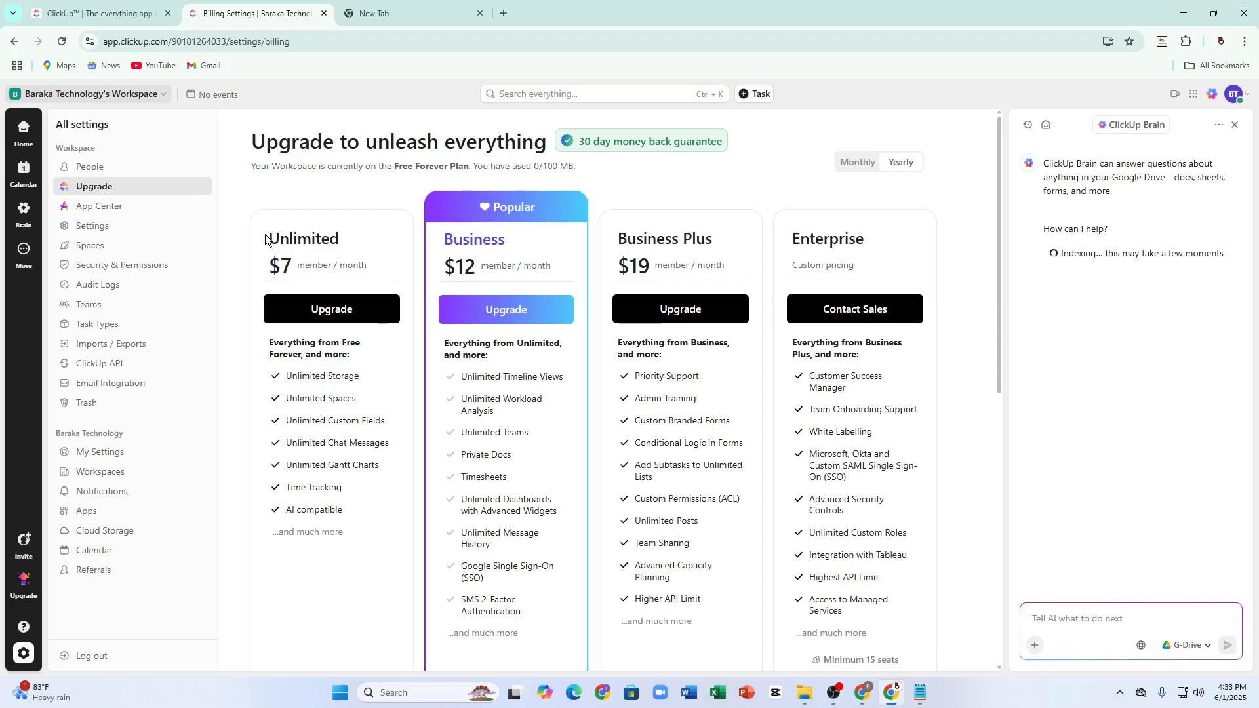
pyautogui.moveTo(344, 253); pyautogui.dragTo(295, 256)
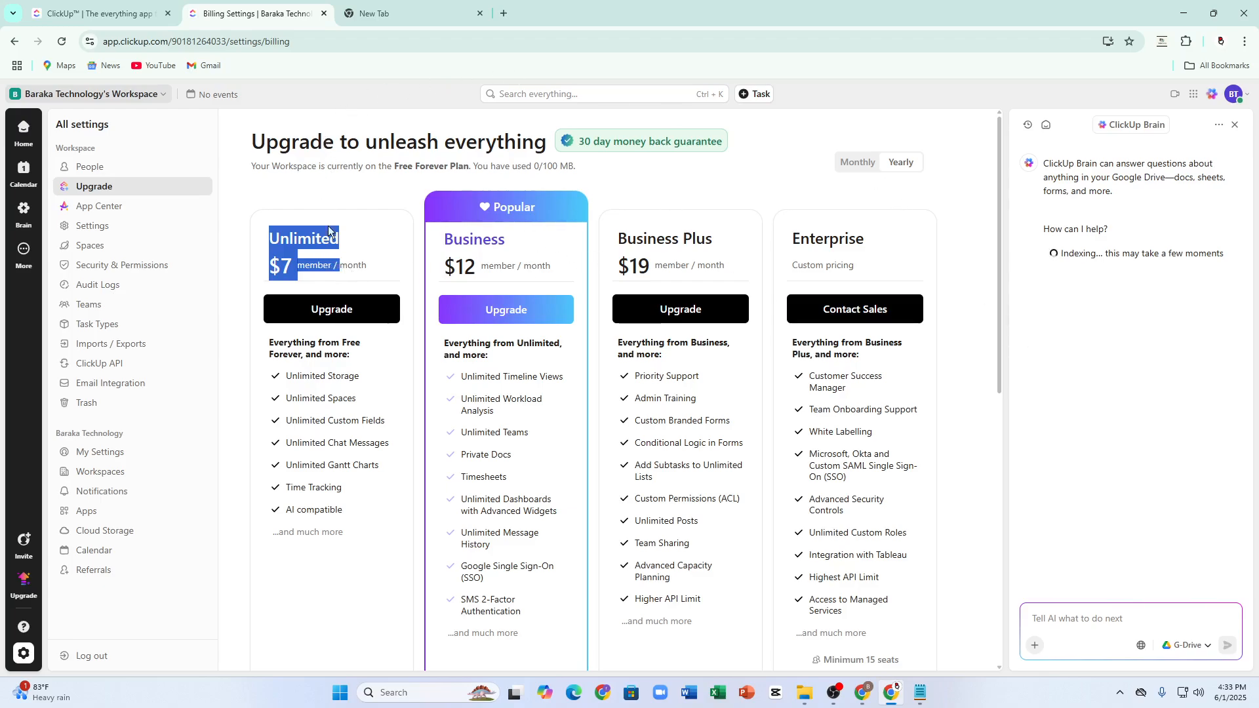
pyautogui.moveTo(726, 262); pyautogui.dragTo(297, 239)
pyautogui.moveTo(707, 244); pyautogui.dragTo(748, 230)
pyautogui.moveTo(793, 240)
pyautogui.mouseDown()
pyautogui.moveTo(862, 246)
pyautogui.moveTo(854, 262)
pyautogui.moveTo(784, 242)
pyautogui.mouseUp()
pyautogui.click(828, 277)
pyautogui.scroll(-7, 829, 277)
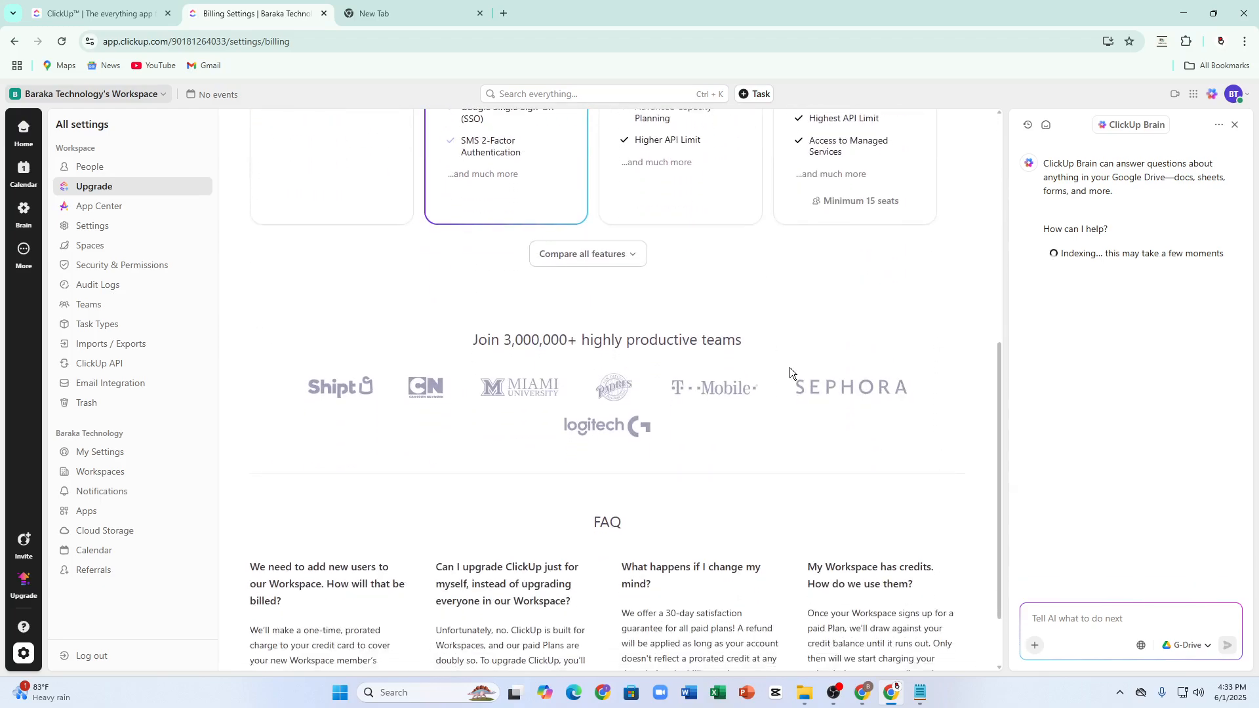
pyautogui.scroll(6, 847, 342)
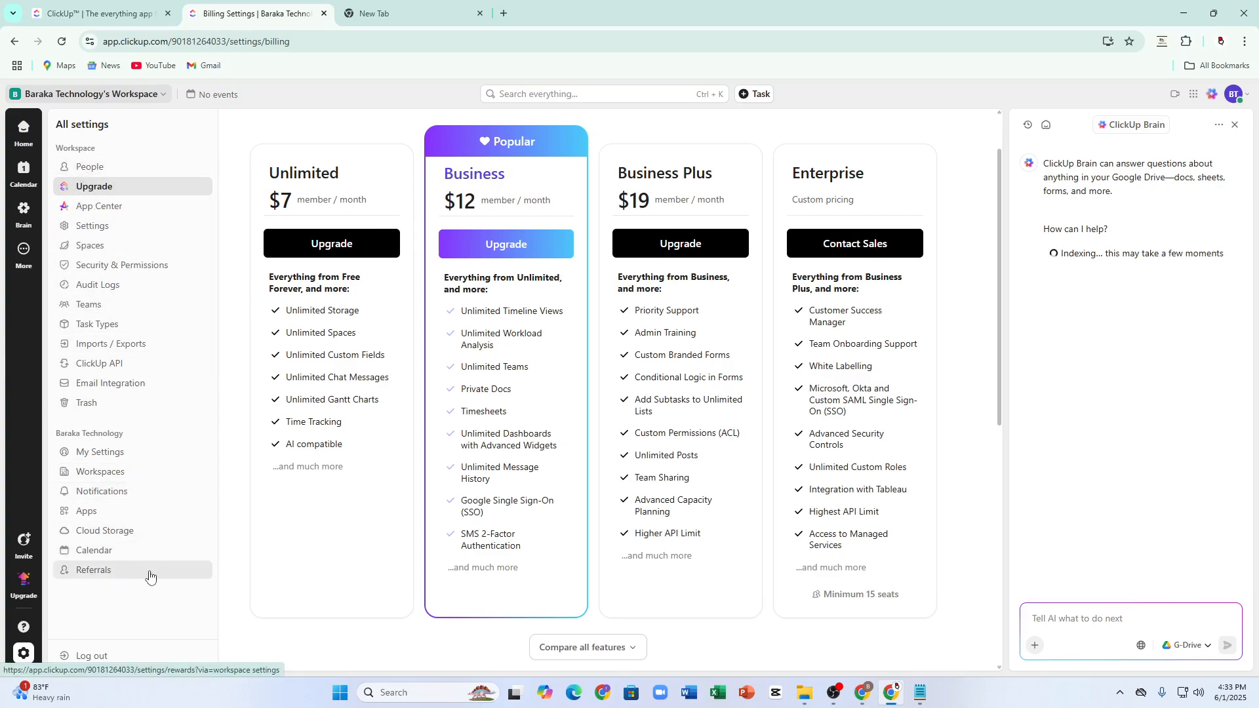
# View the general workspace settings and the Teams settings, opening the new team form and leaving it without naming a team.
pyautogui.click(123, 227)
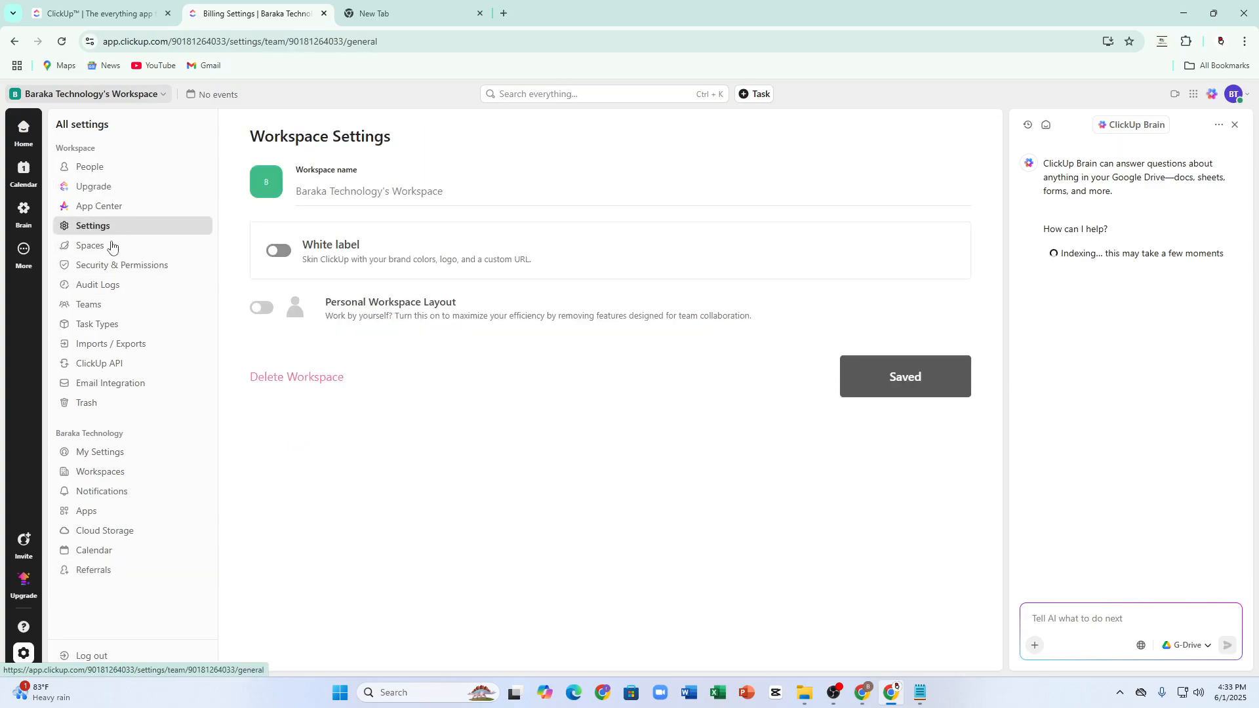
pyautogui.click(139, 306)
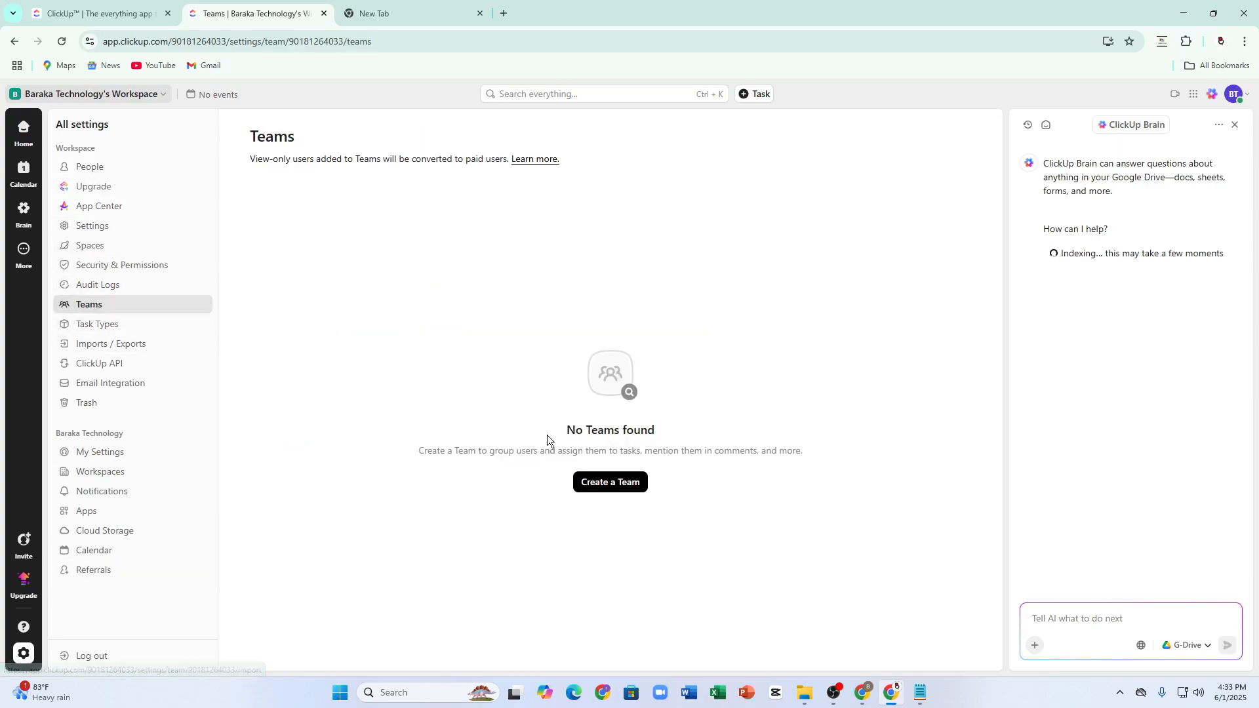
pyautogui.click(612, 493)
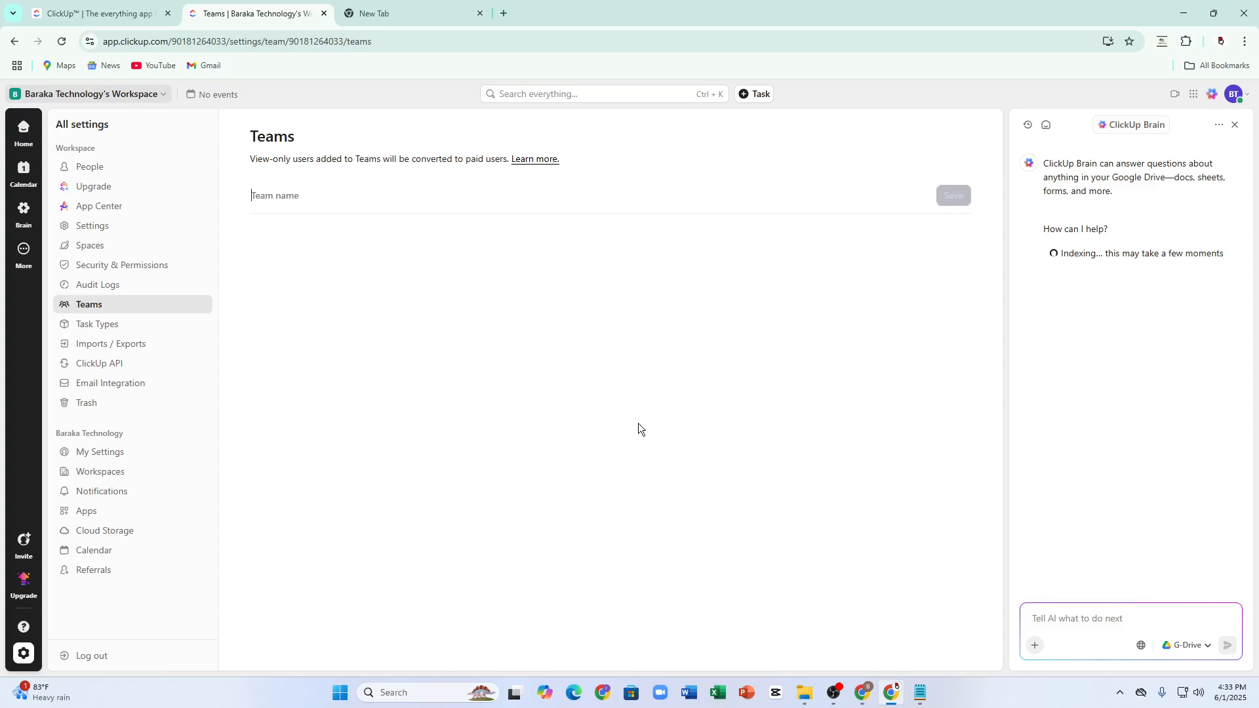
pyautogui.click(118, 402)
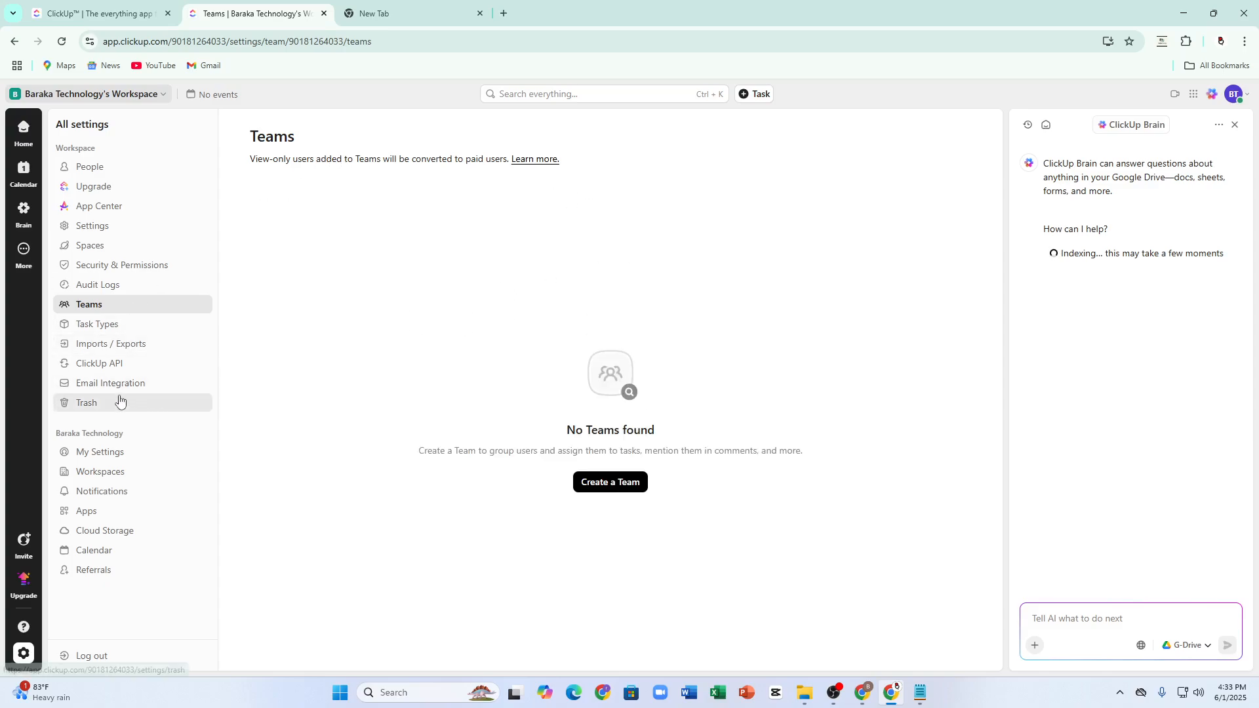
# View the Email Integration and Audit Logs settings and the list of additional apps, and return to Home.
pyautogui.click(105, 387)
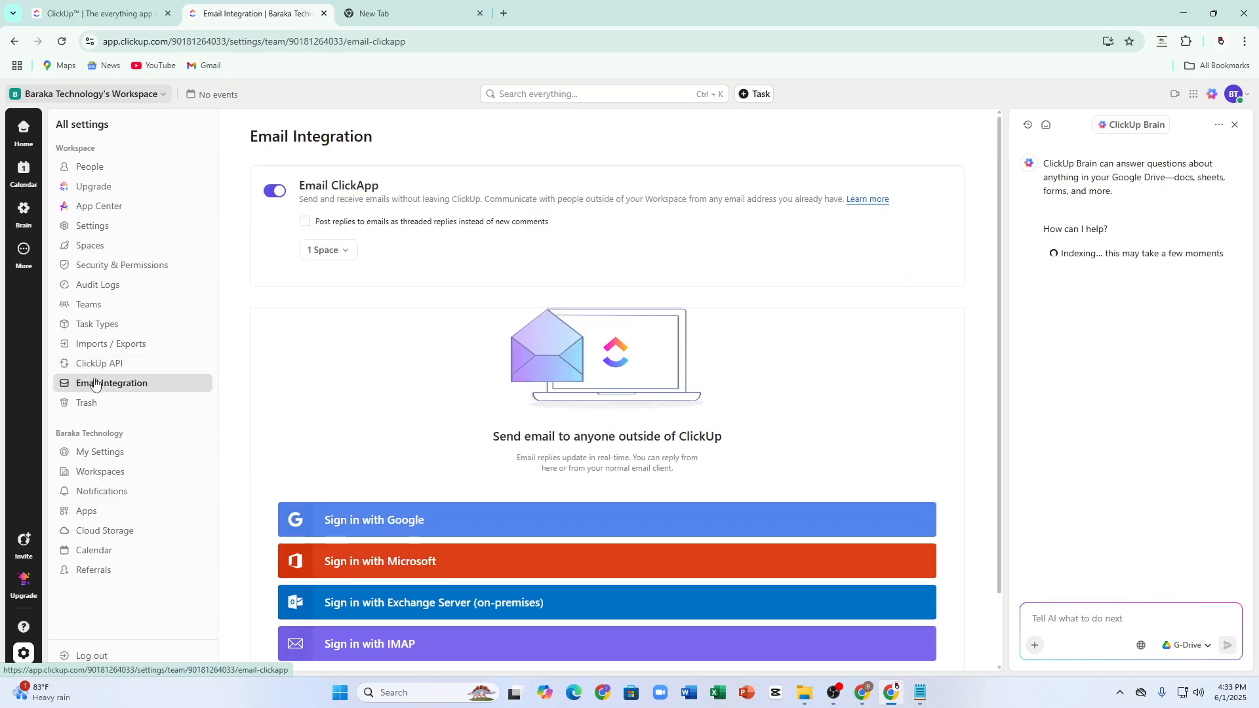
pyautogui.click(98, 286)
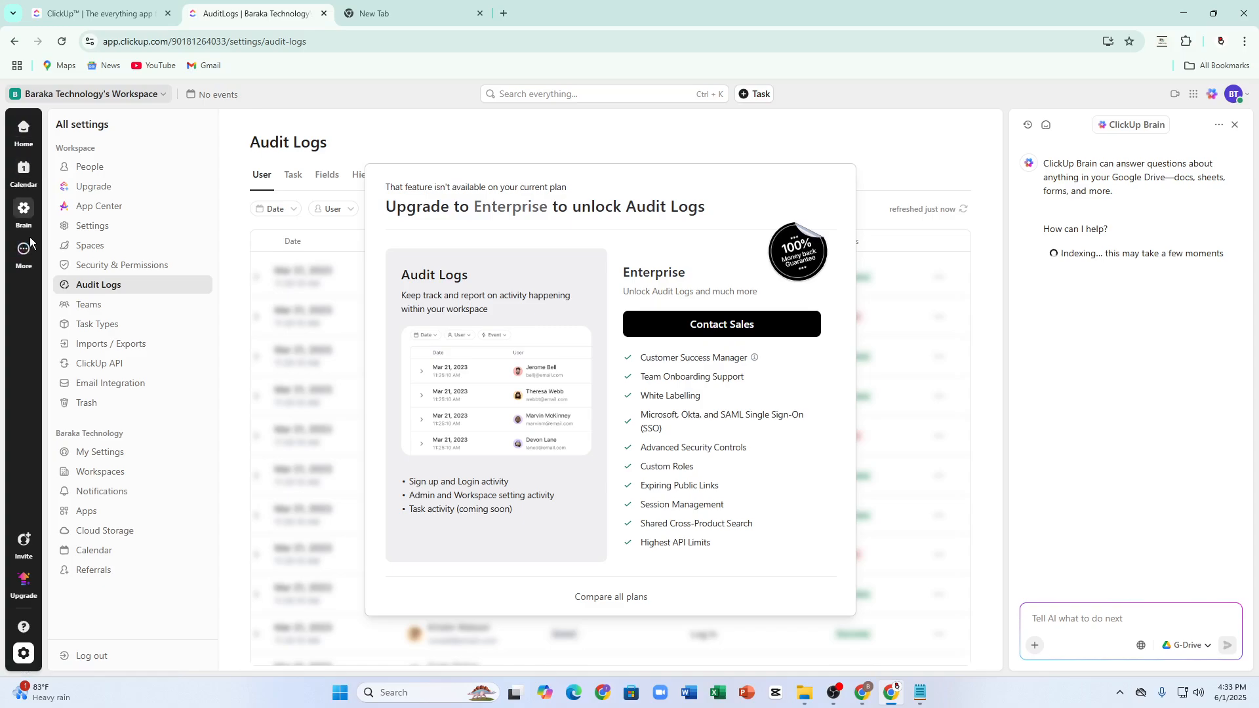
pyautogui.click(25, 253)
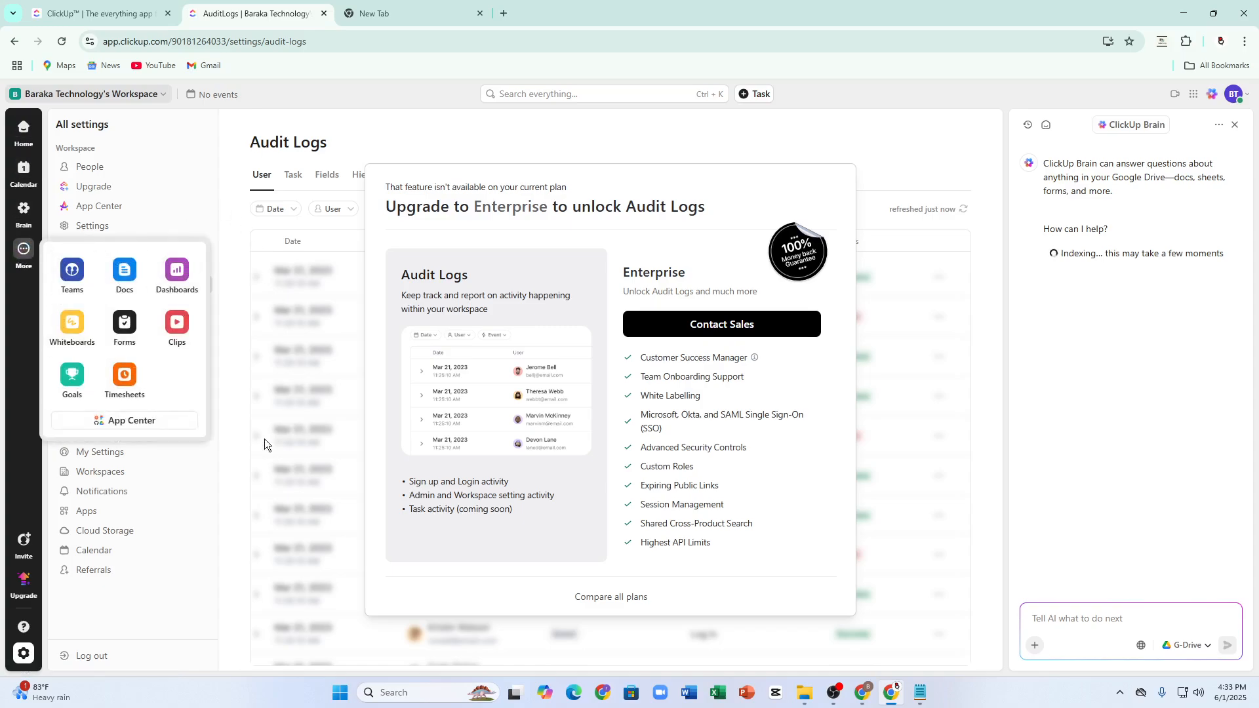
pyautogui.click(15, 139)
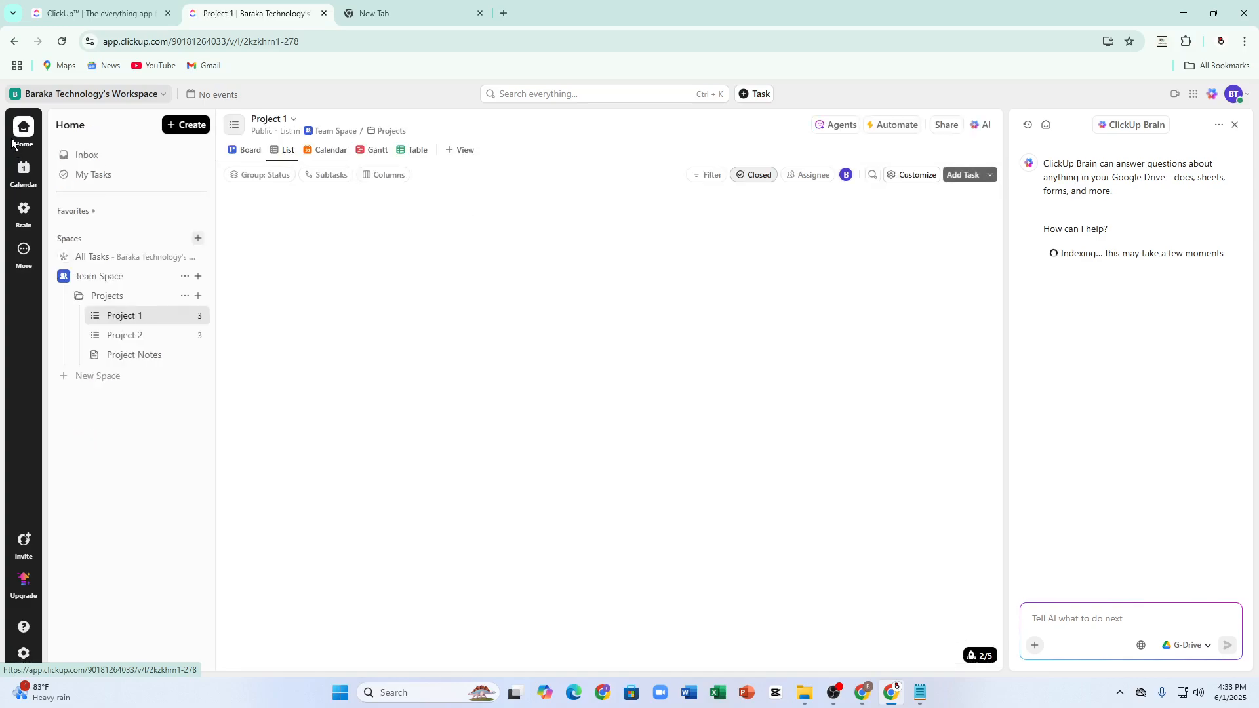